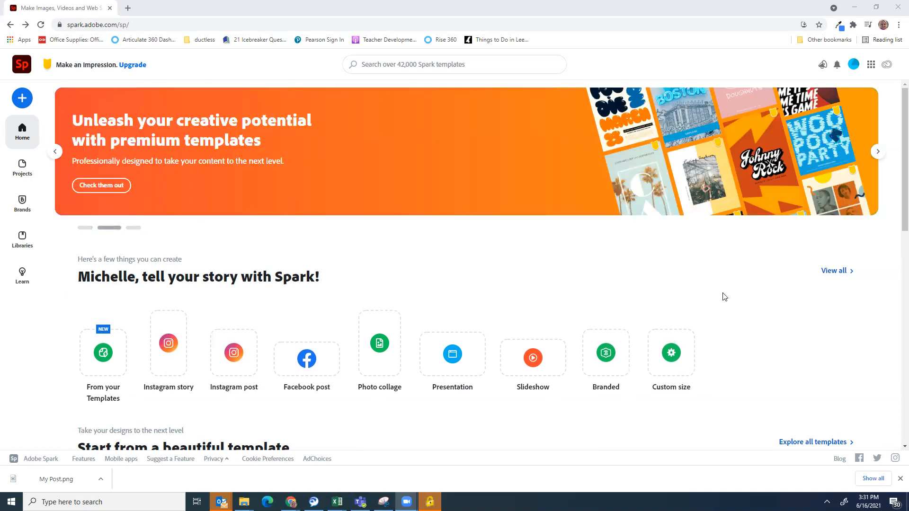
Start a photo collage with the green-code silhouette and "Security" photos found by searching free photos for "cyber safety"
left_click(380, 349)
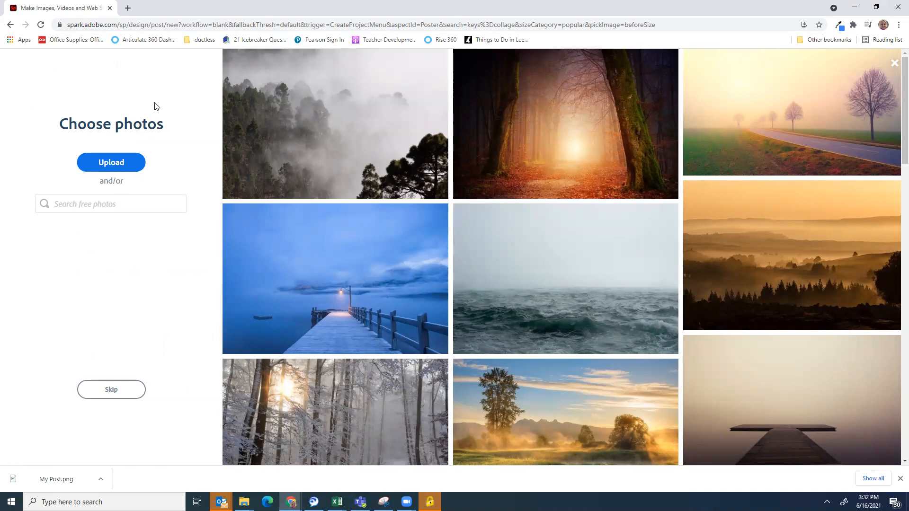
left_click(75, 205)
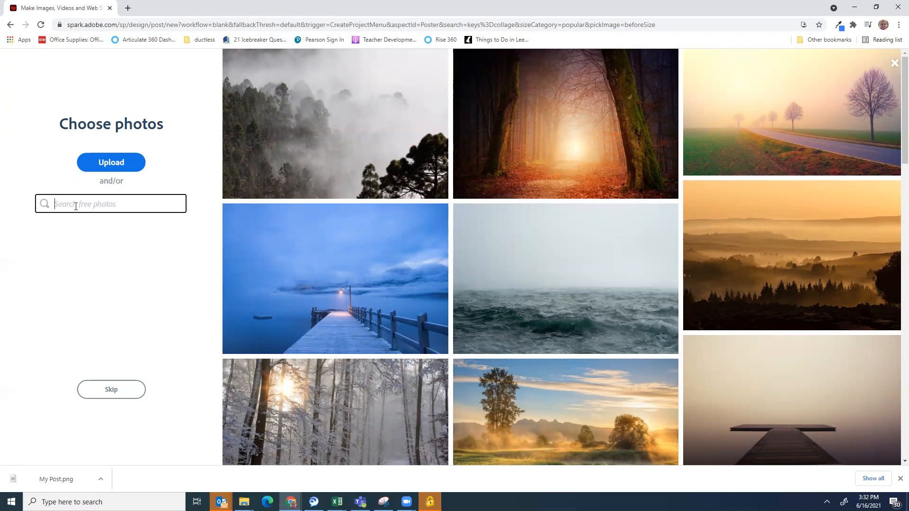
type("cyber safety")
key("Return")
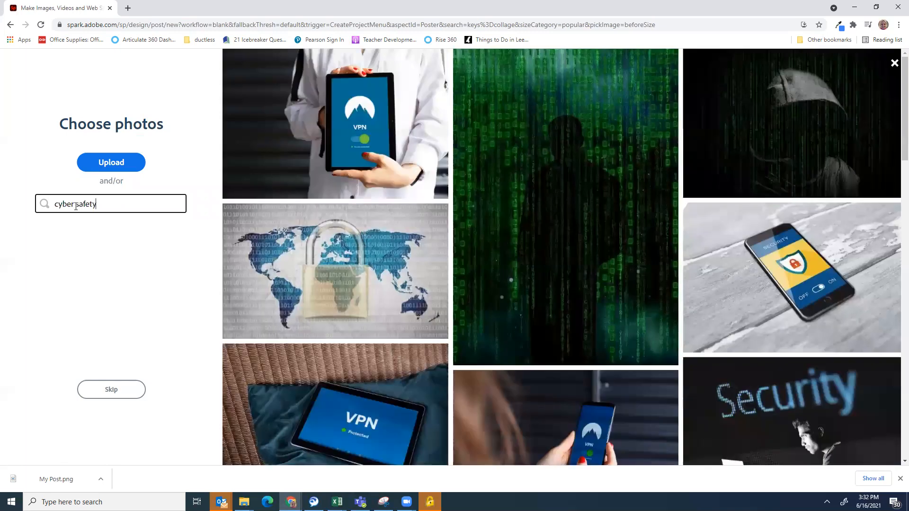
left_click(600, 154)
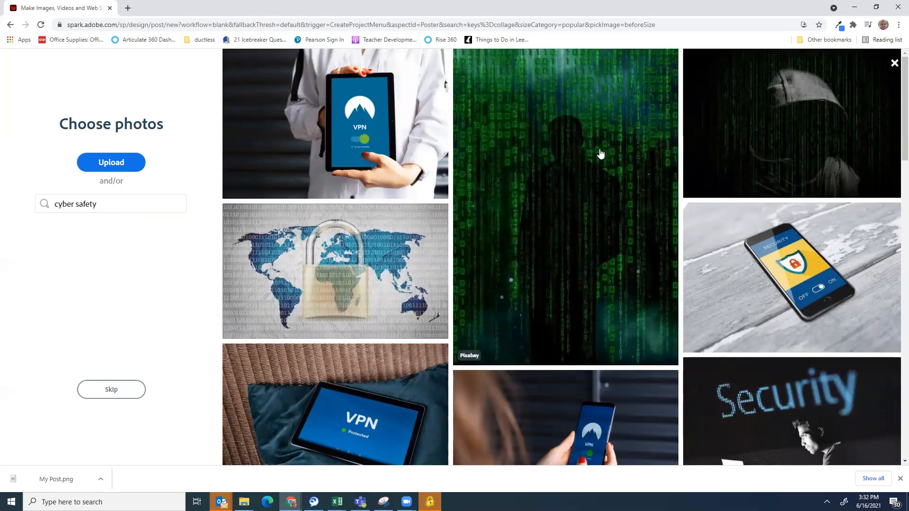
left_click(797, 396)
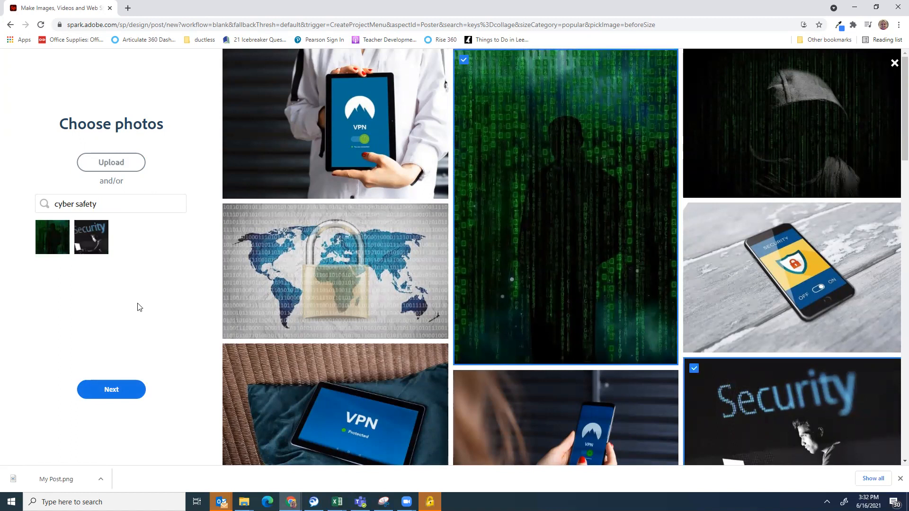
Search free photos for "cyberbullying" and add the #NoHate frog photo and the photo of a seated figure inside a phone
left_click(91, 204)
double_click(92, 203)
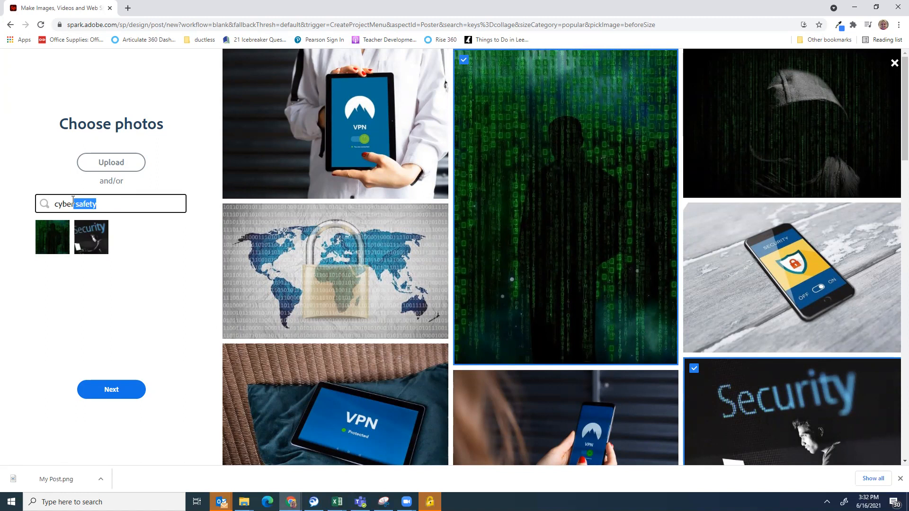
type("bullying")
key("Return")
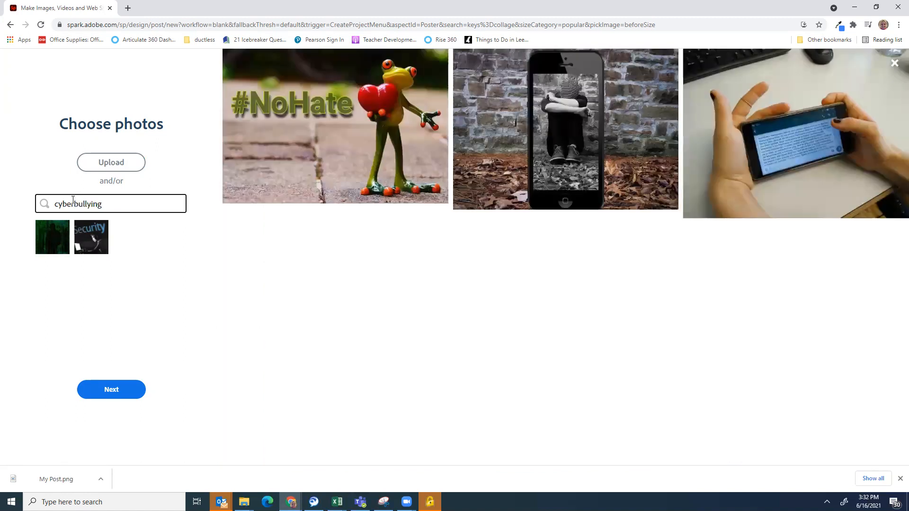
left_click(335, 145)
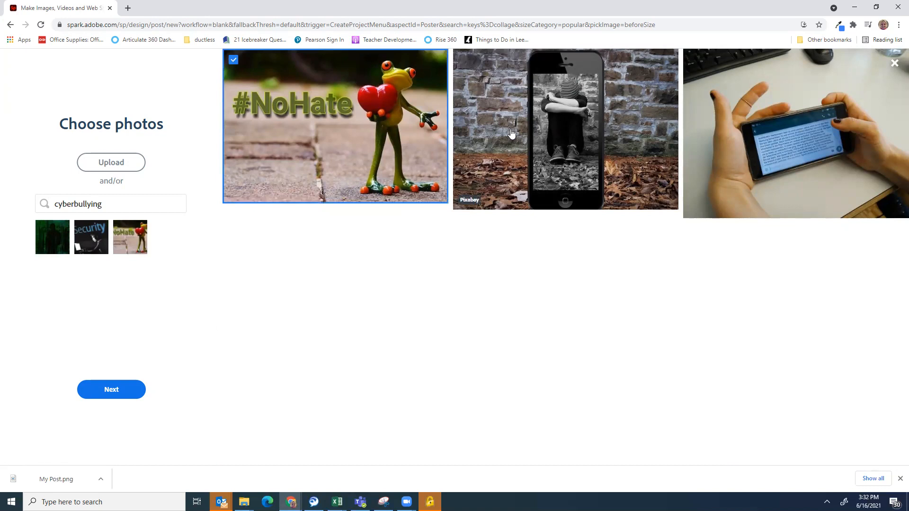
left_click(597, 177)
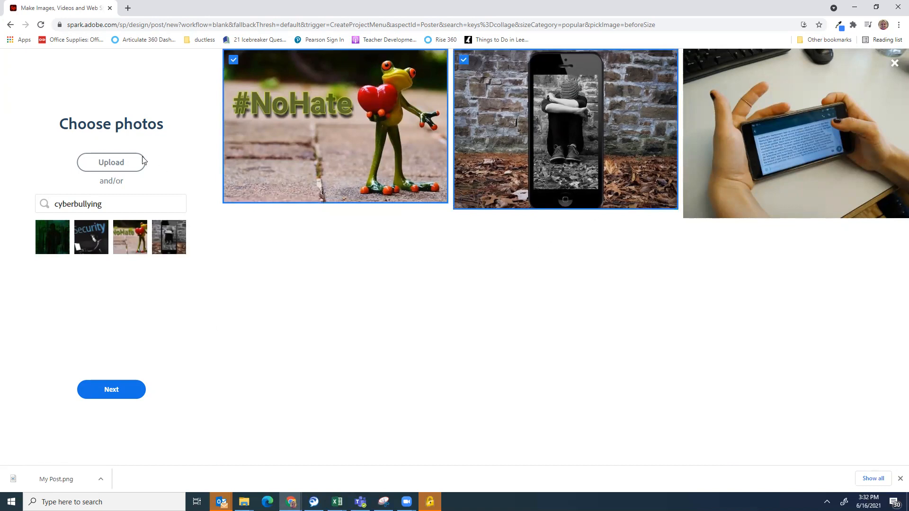
Search free photos for "social media" and add the photo of colourful social media logo cards
double_click(106, 202)
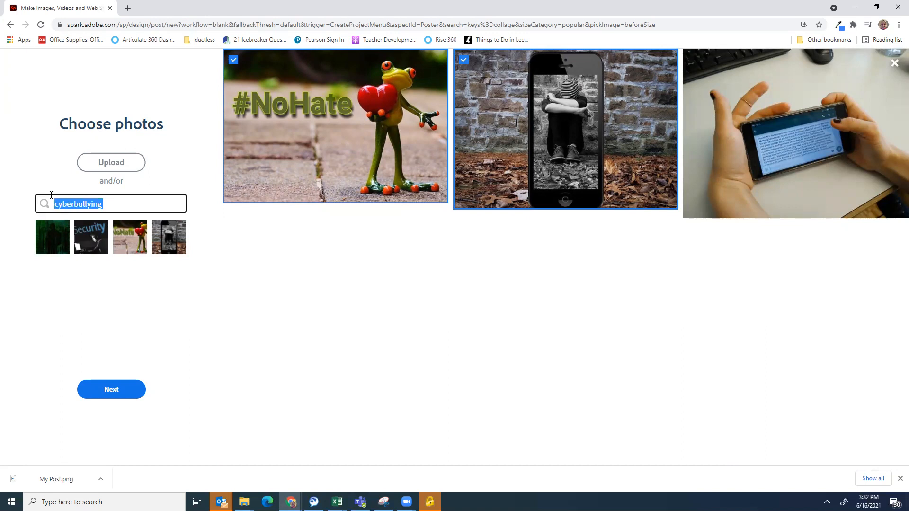
type("social media")
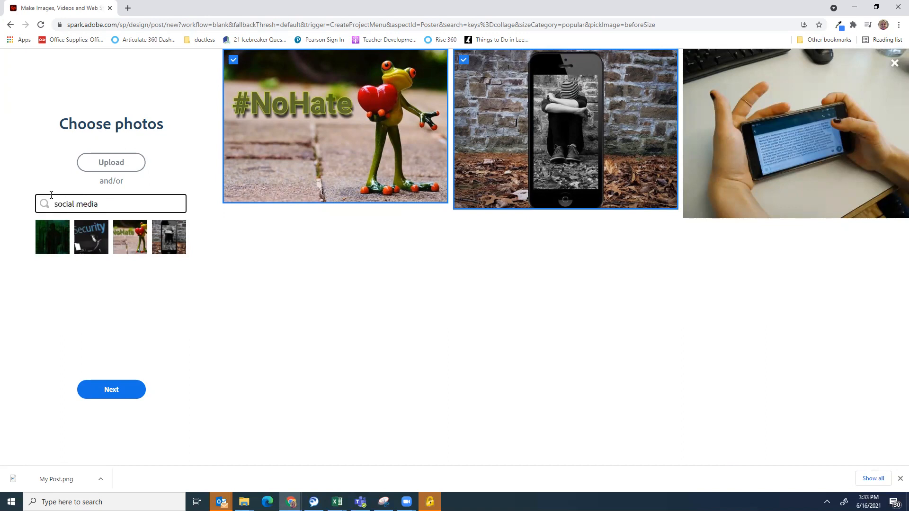
mouse_move(156, 225)
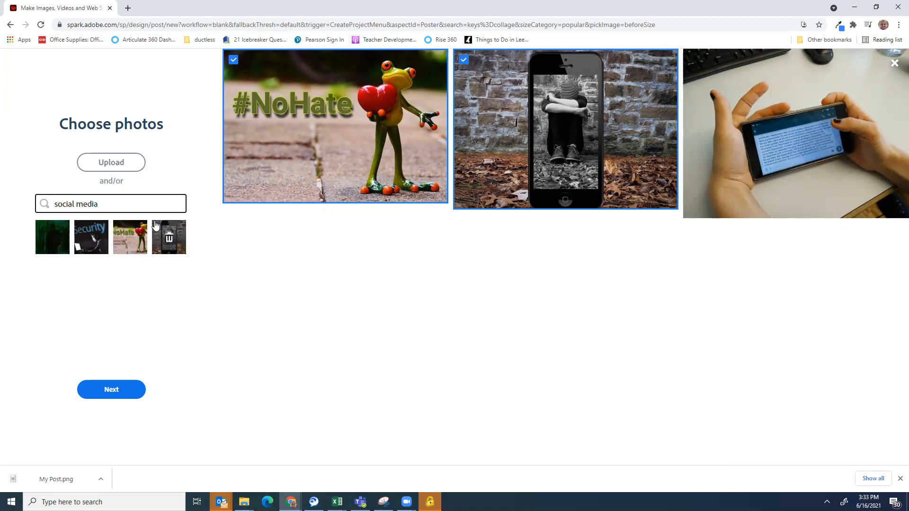
key("Return")
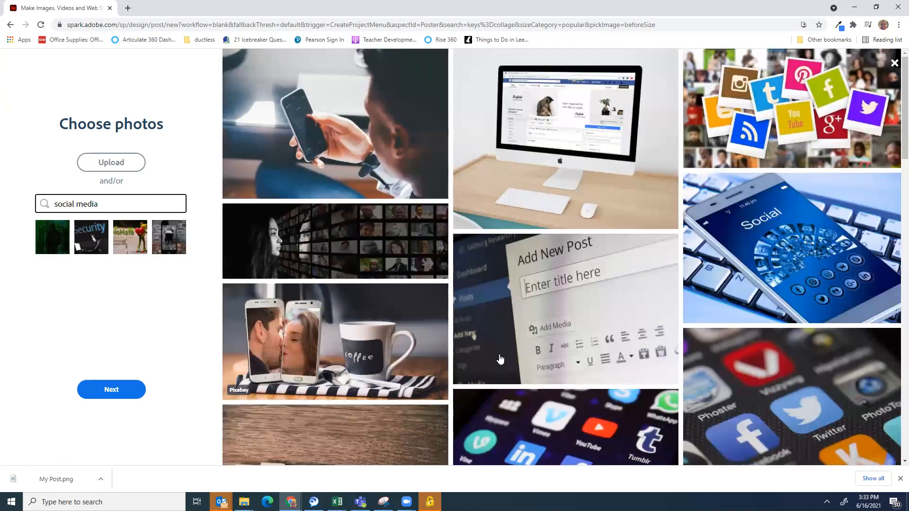
left_click(724, 121)
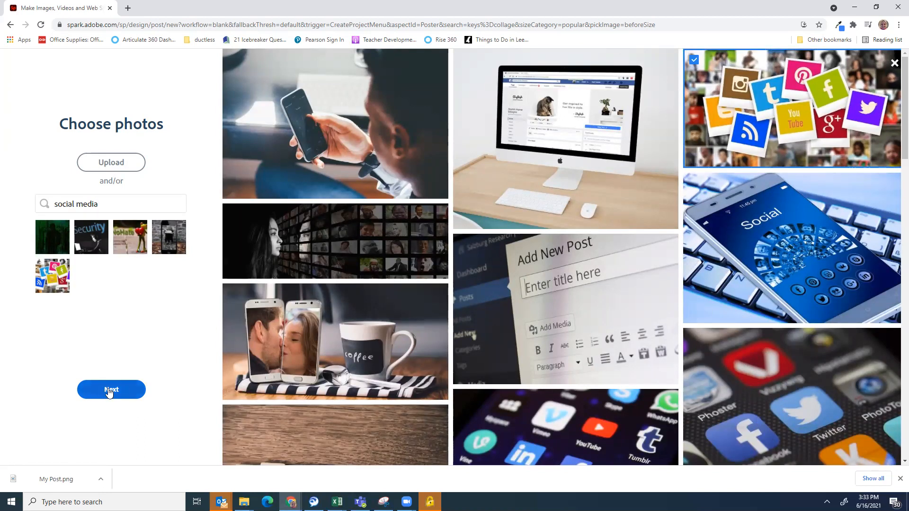
Finish the photo selection and create the collage in the popular Landscape size
left_click(111, 390)
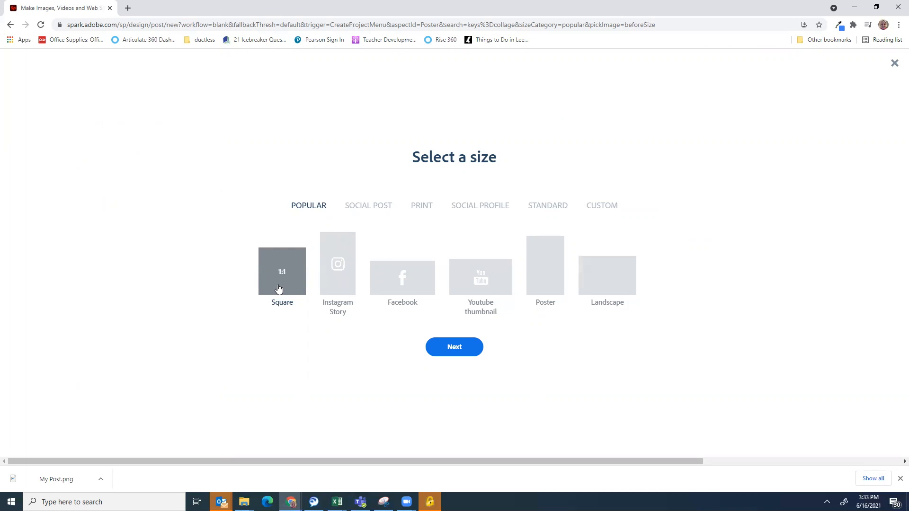
left_click(602, 286)
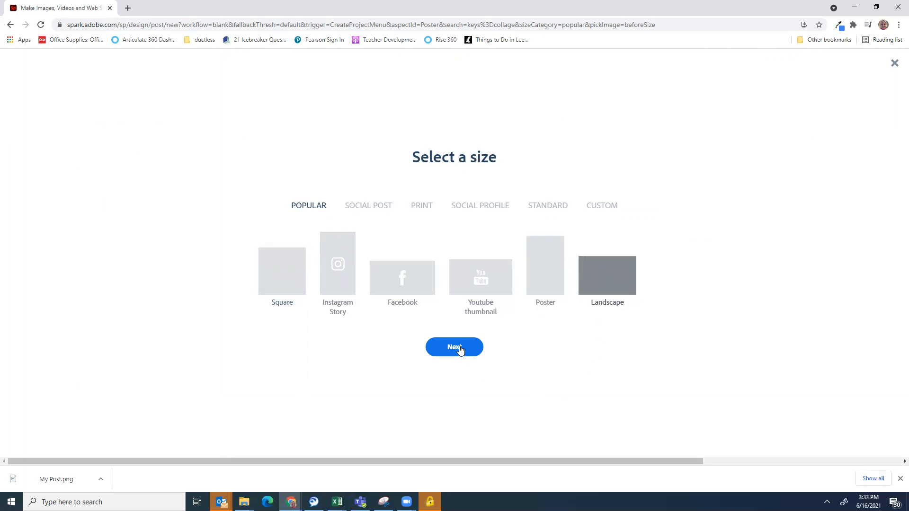
left_click(459, 350)
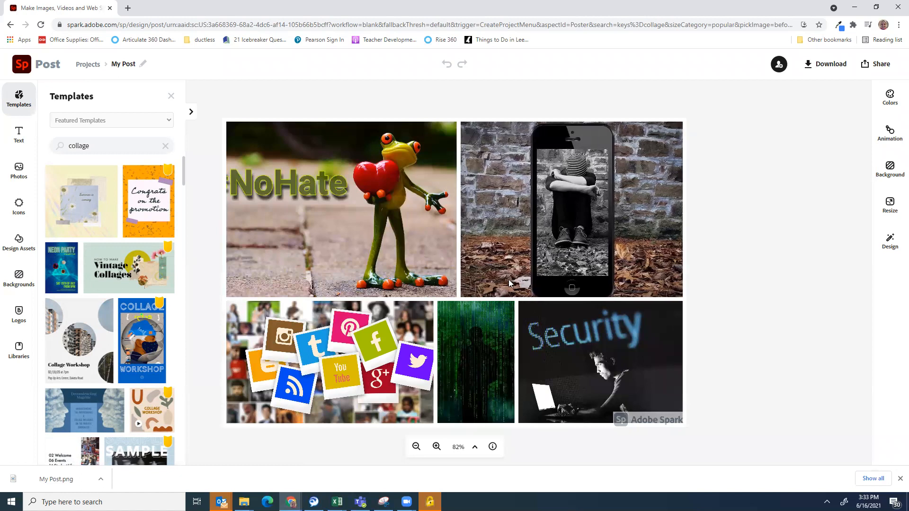
Rearrange the collage with the social media logos at upper right, green code at lower left, and the phone photo at lower middle
left_click_drag(509, 283, 512, 224)
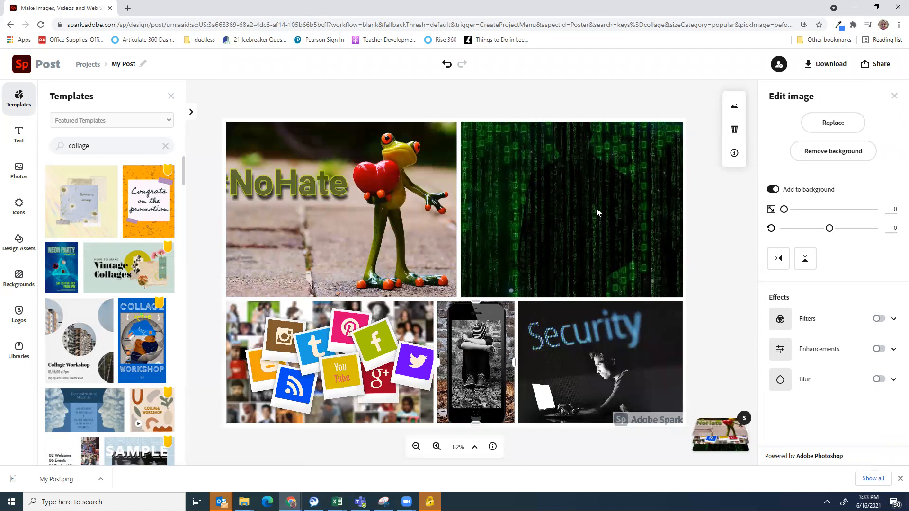
left_click_drag(357, 334, 534, 268)
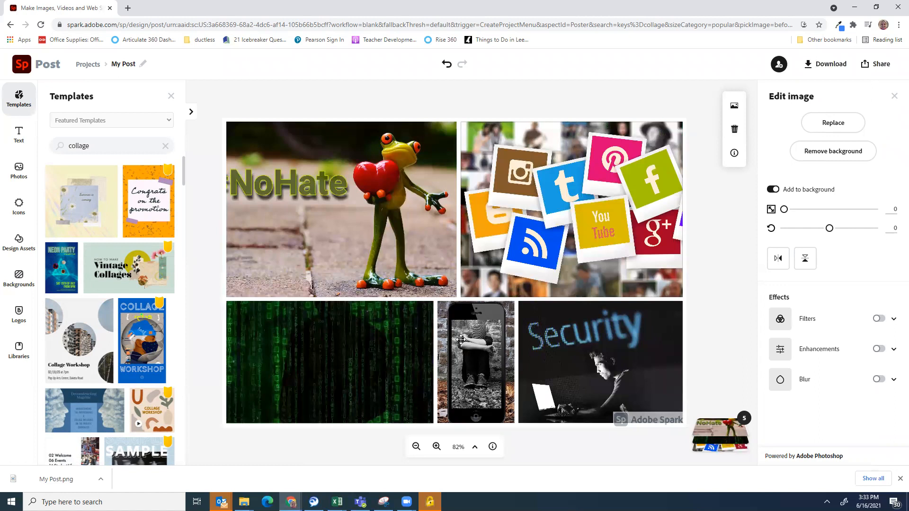
left_click_drag(611, 317, 619, 315)
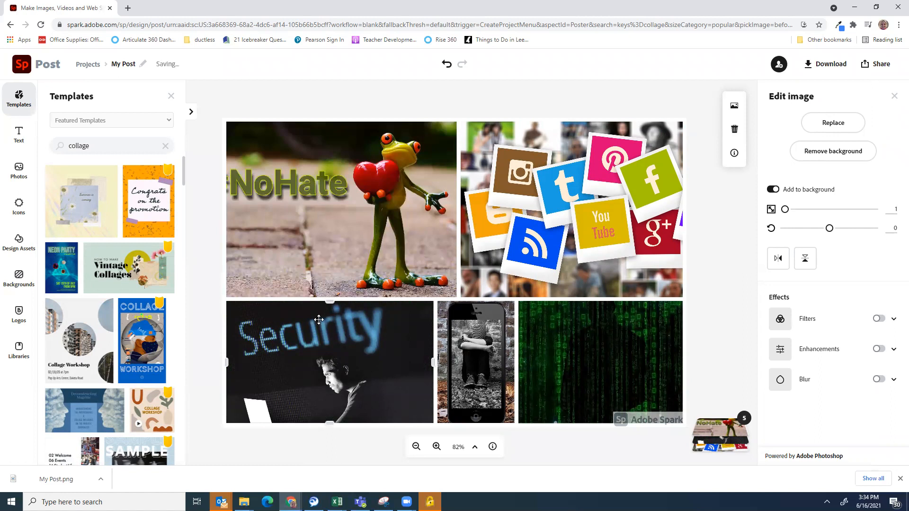
left_click_drag(615, 336, 358, 341)
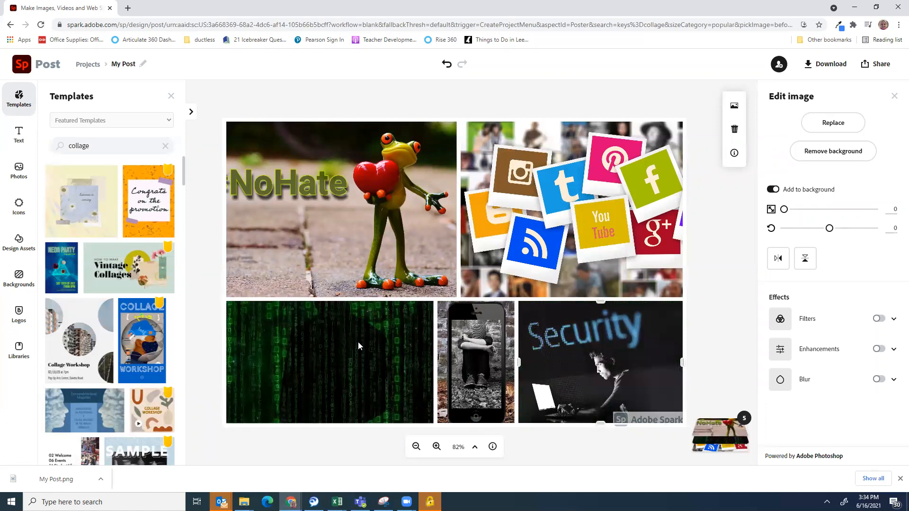
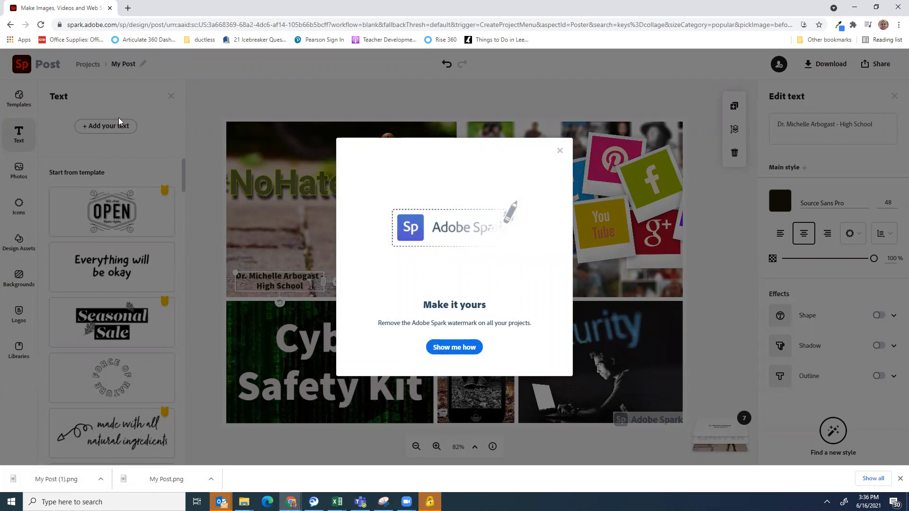
Open thinglink.com in a new browser tab
left_click(128, 8)
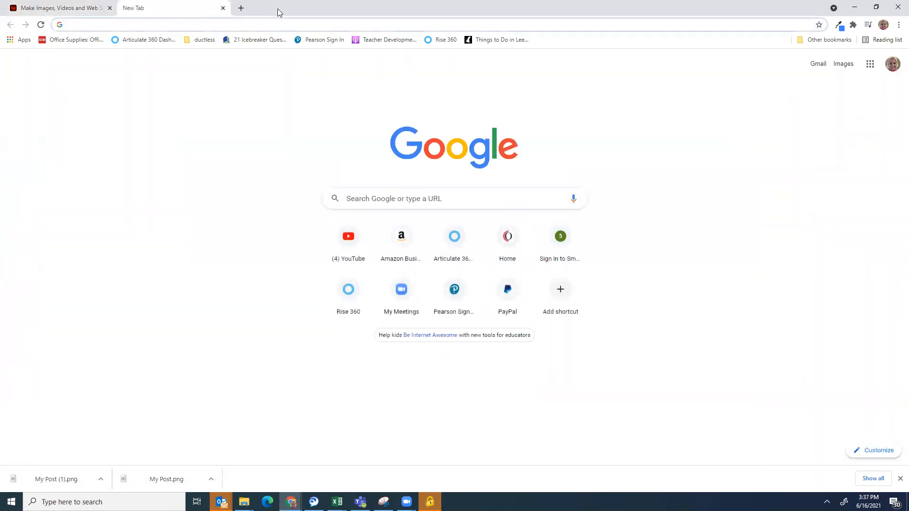
type("th")
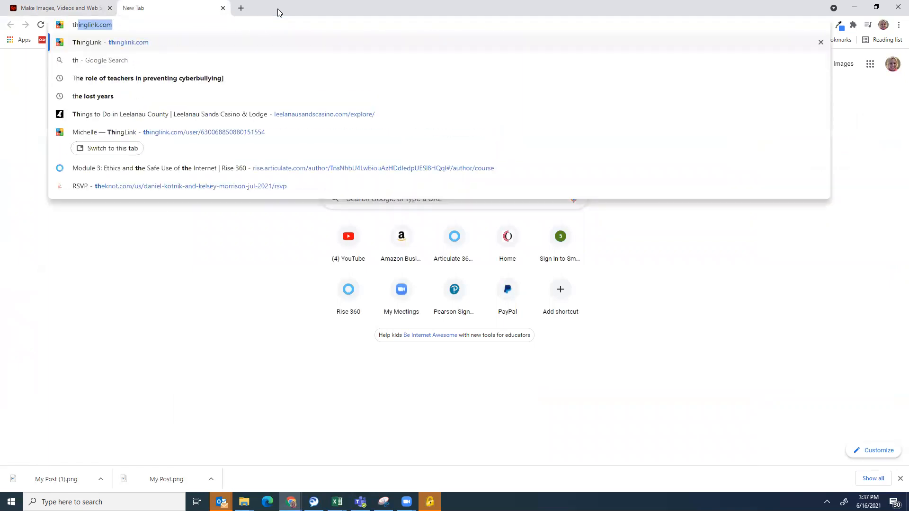
type("inglink.com")
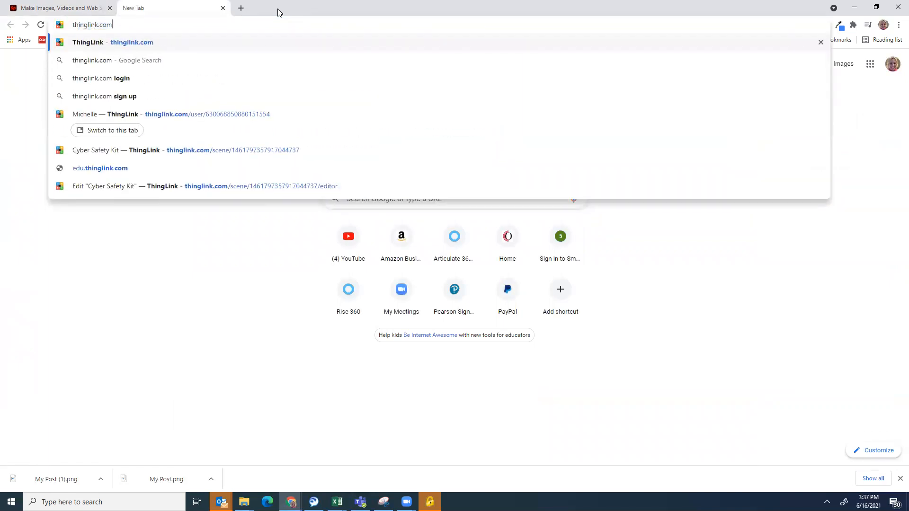
key("Return")
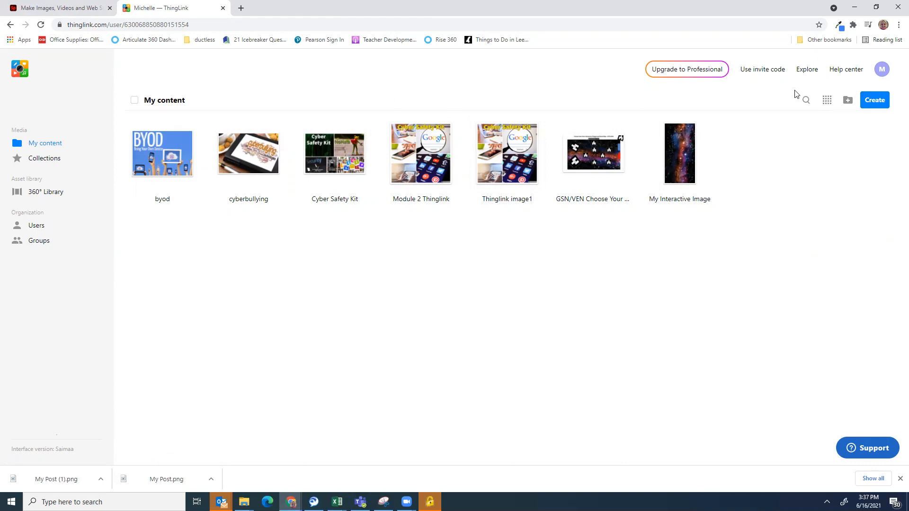
Start creating new ThingLink content of the Infographic type
left_click(875, 101)
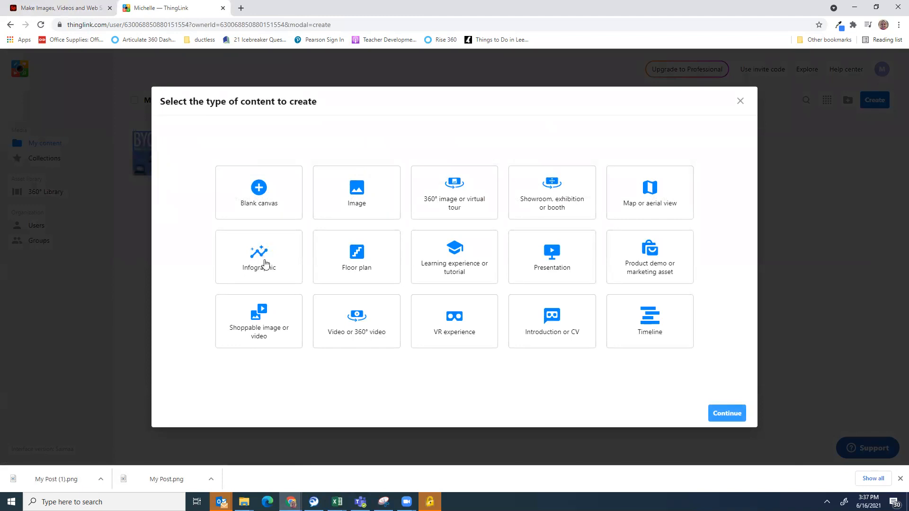
left_click(265, 263)
left_click(727, 413)
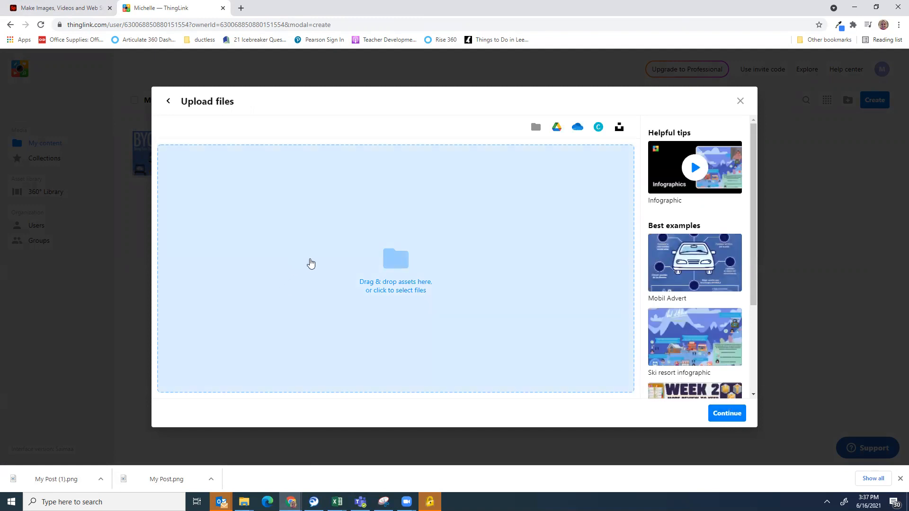
Upload My Post (1).png from the Downloads folder and open the new item from My content
left_click(393, 278)
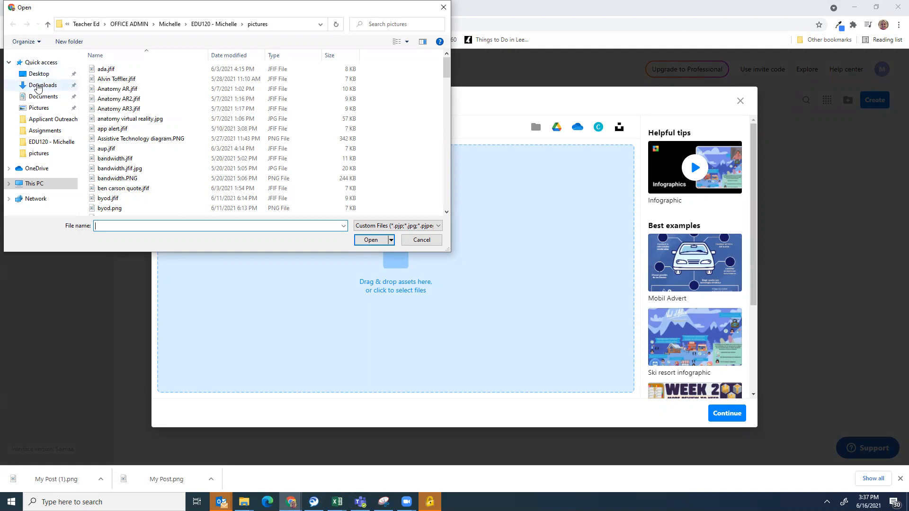
left_click(37, 86)
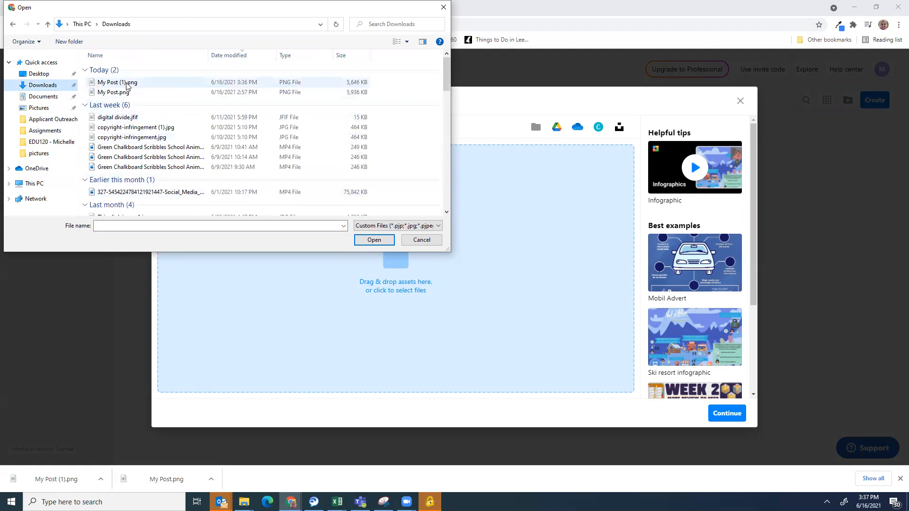
left_click(127, 84)
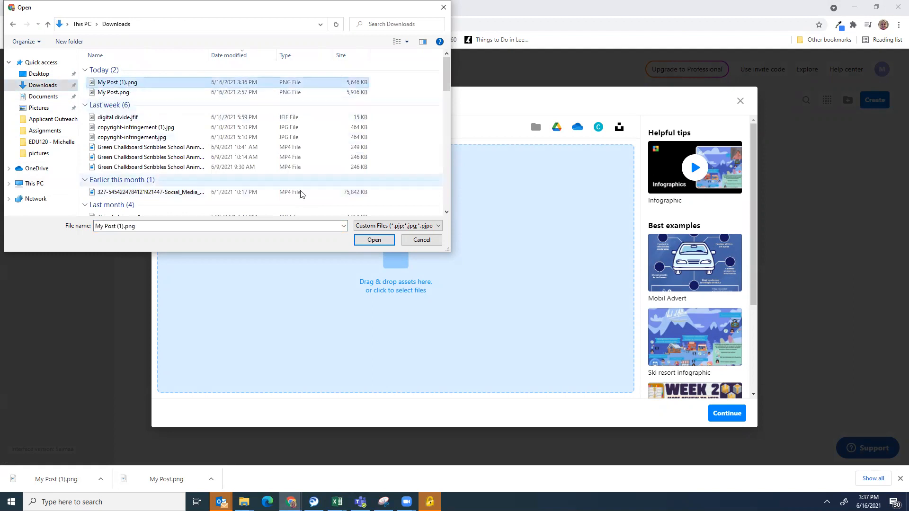
left_click(374, 240)
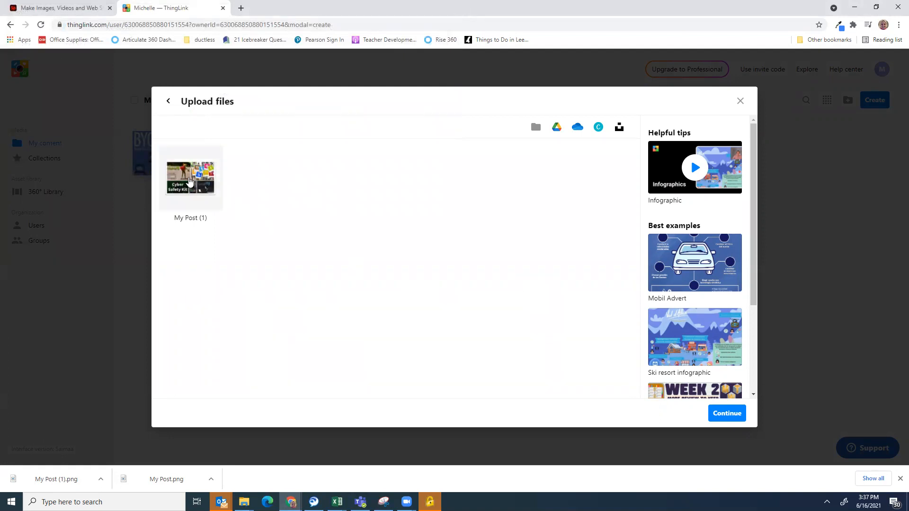
left_click(727, 414)
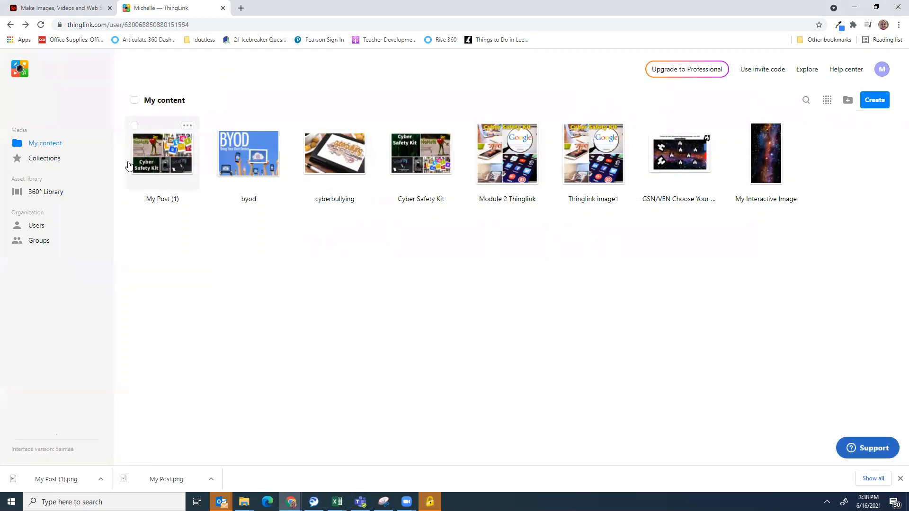
left_click(156, 157)
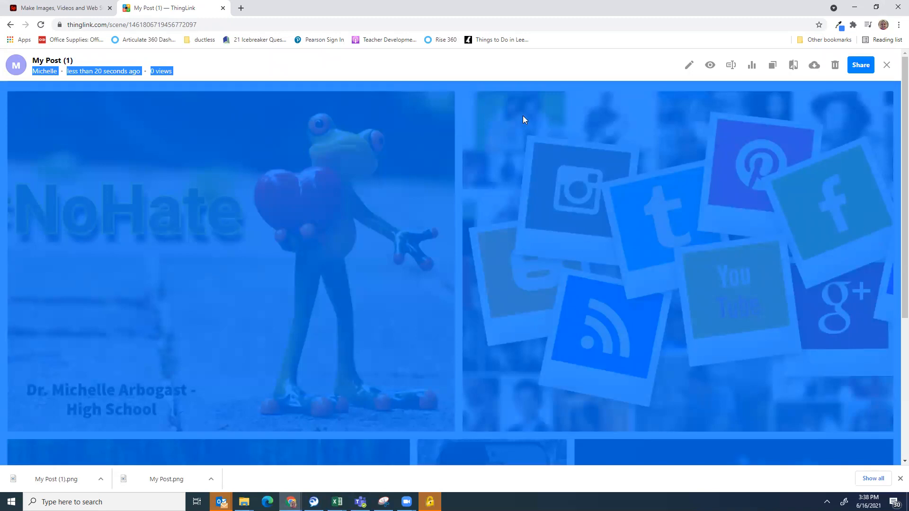
left_click(481, 161)
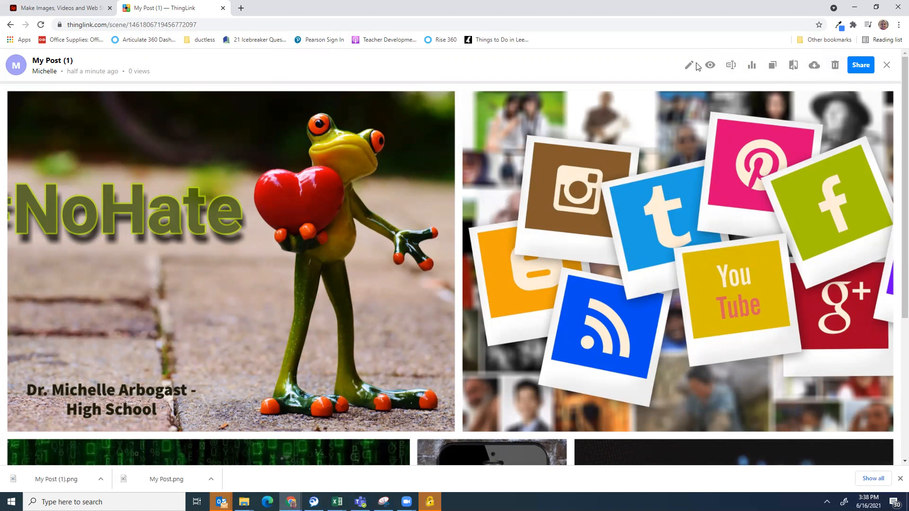
Rename the uploaded infographic as "Cyber Safety Kit"
left_click(732, 65)
left_click(446, 153)
left_click_drag(446, 153, 372, 153)
left_click(731, 65)
left_click(449, 152)
left_click_drag(392, 152, 426, 153)
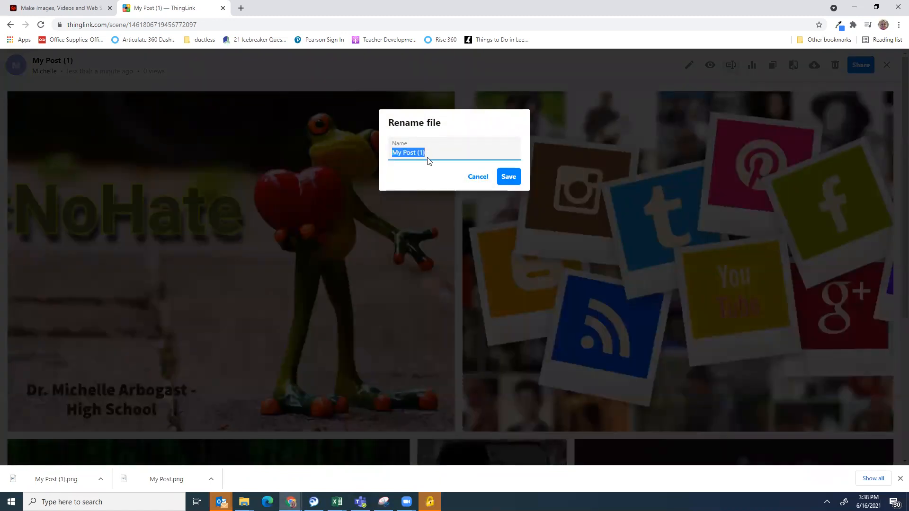
type("Cyber ")
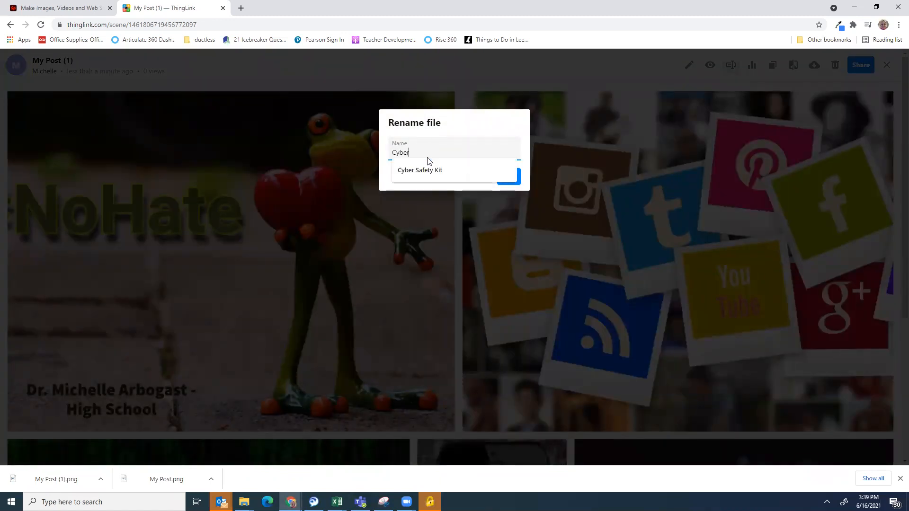
type("Safe Kit")
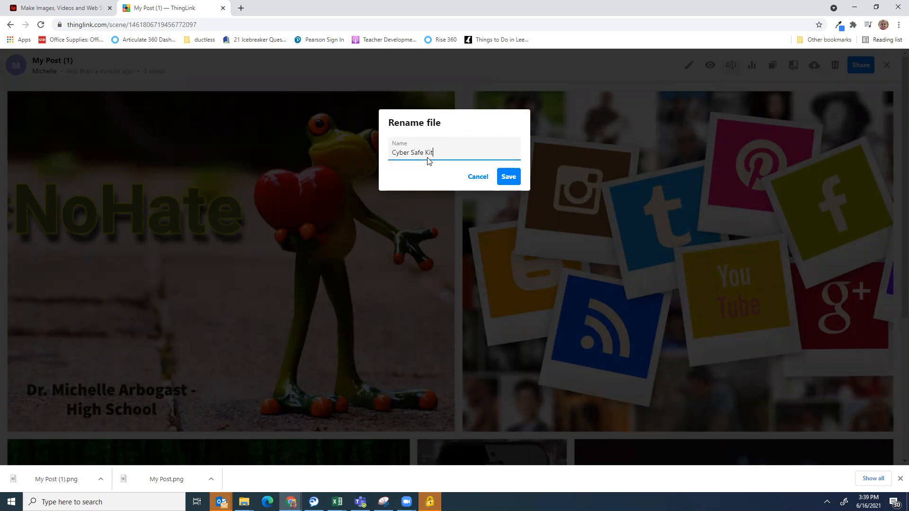
left_click(509, 176)
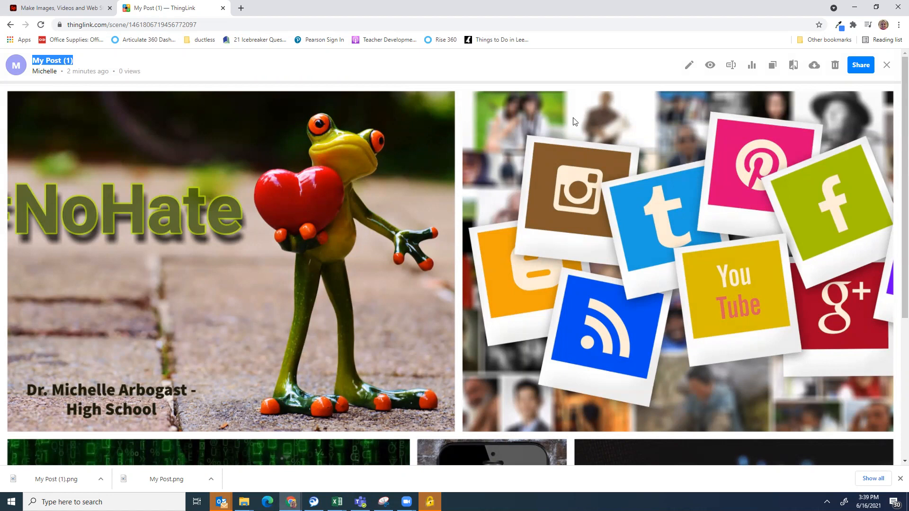
Open the infographic for editing and add a text and media tag with the yellow picture icon
left_click(692, 67)
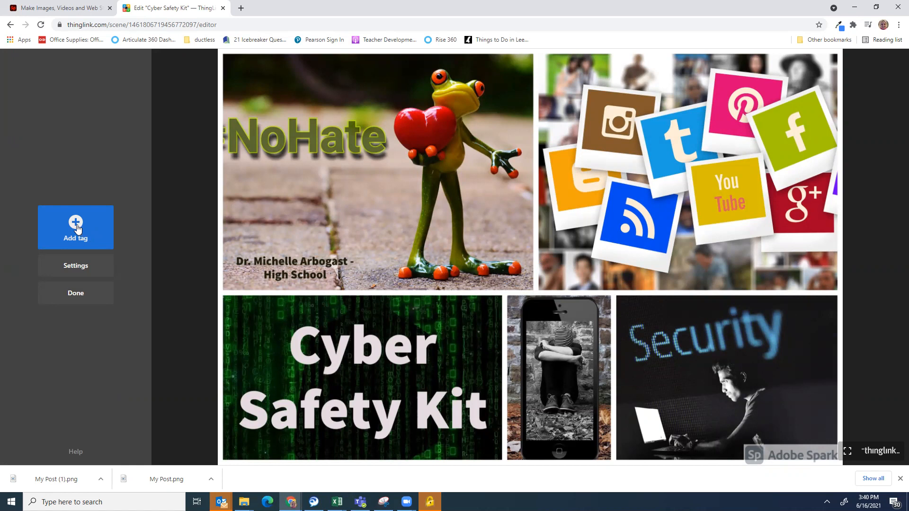
left_click(78, 229)
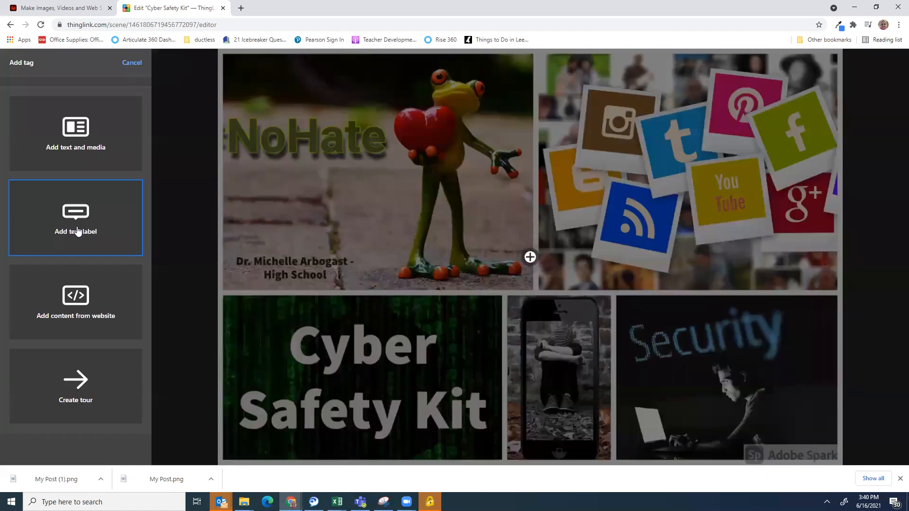
left_click(87, 136)
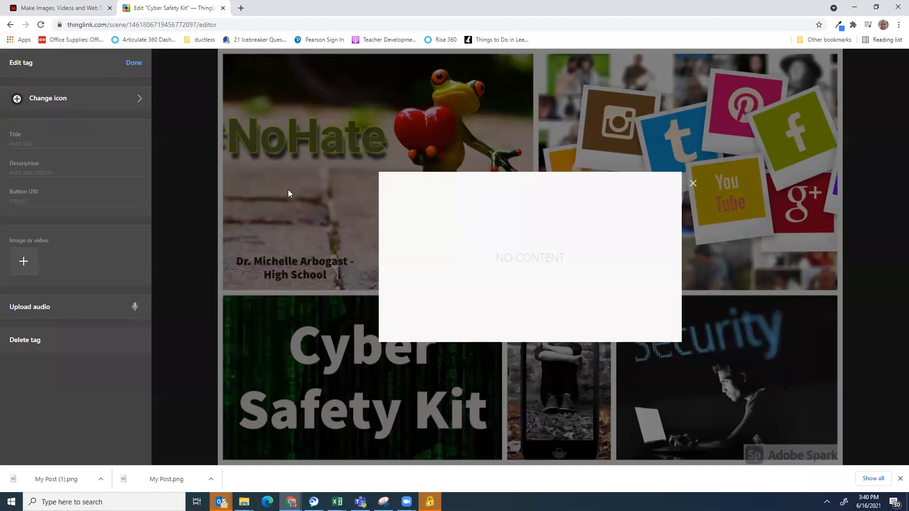
left_click(58, 99)
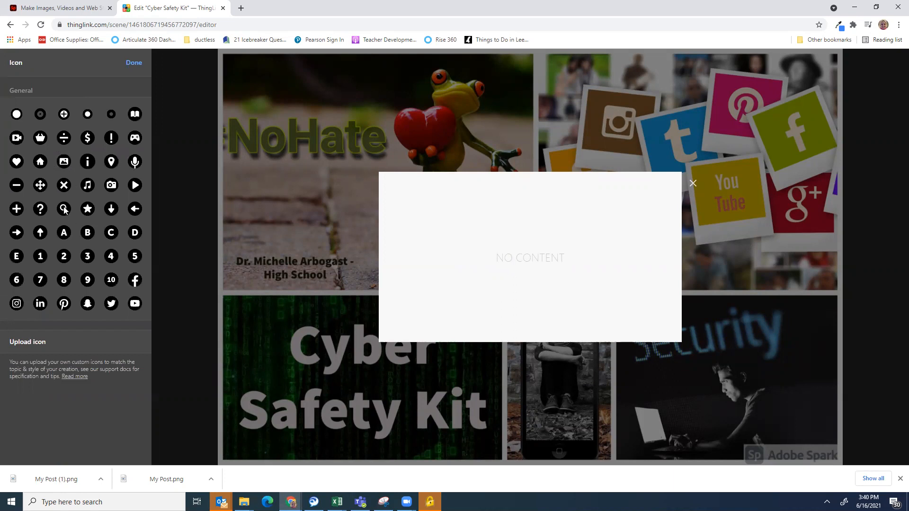
left_click(63, 161)
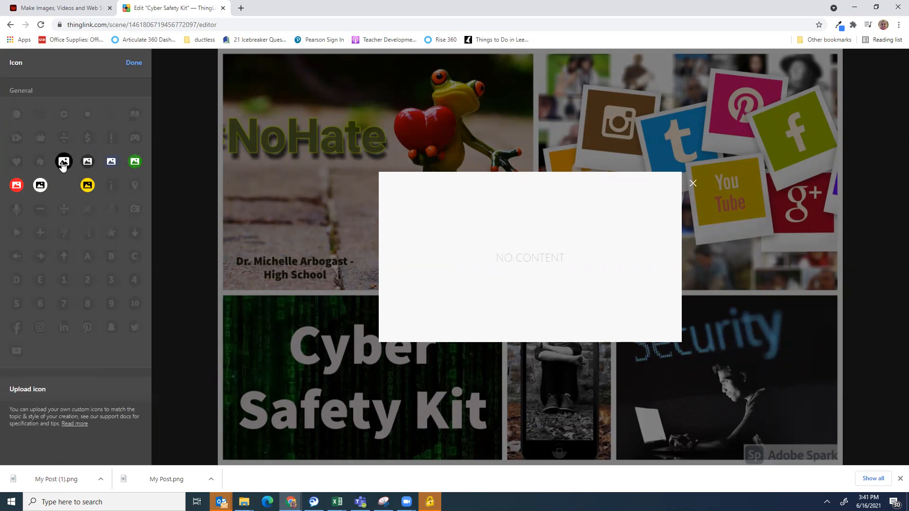
left_click(87, 185)
Give the tag the title "Safety on the Internet" and the description "It is important to follow the rules"
left_click(46, 141)
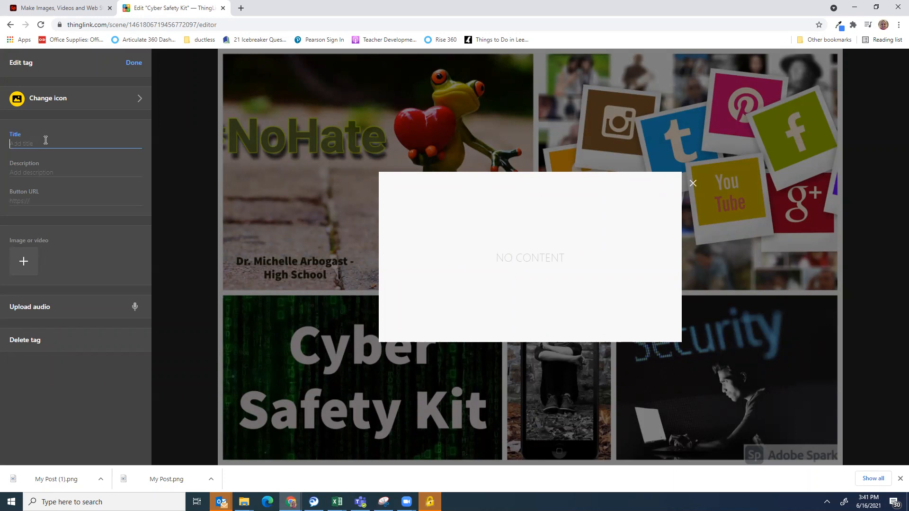
type("Safety on the Internet")
key("Tab")
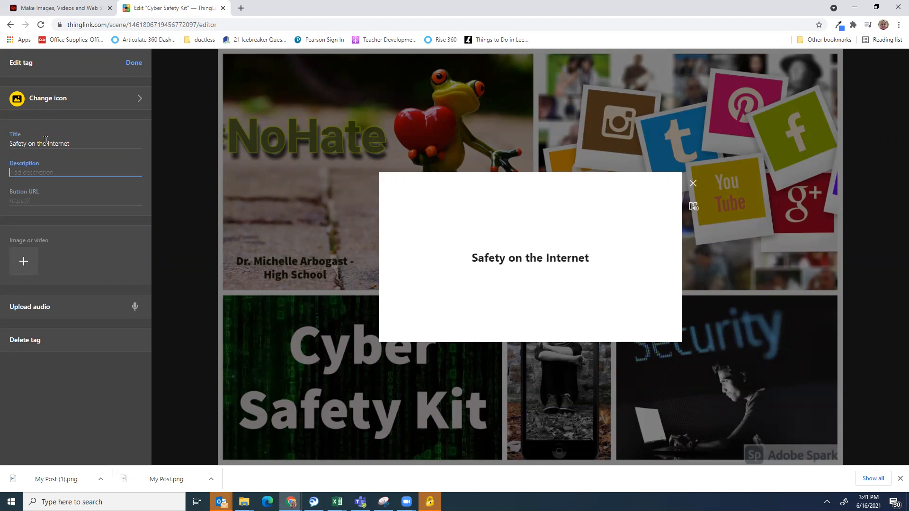
type("It is important to ")
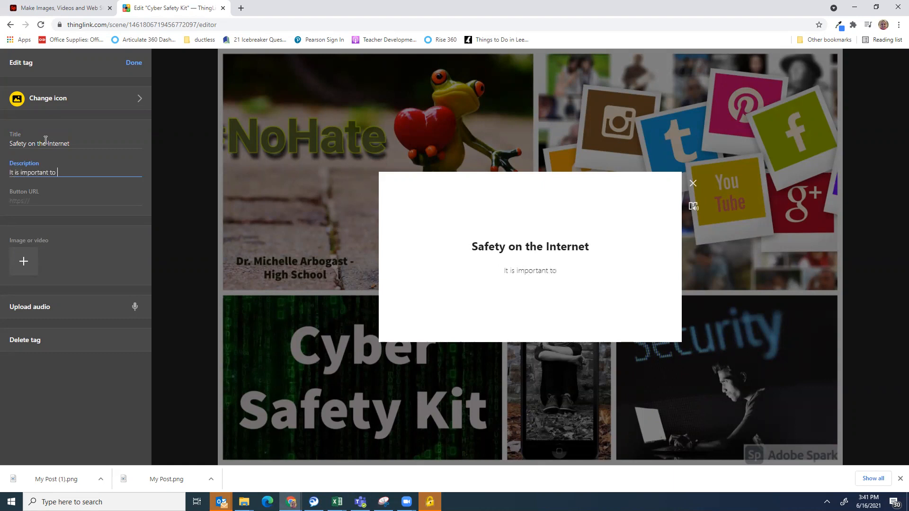
type("follow the rules")
key("Tab")
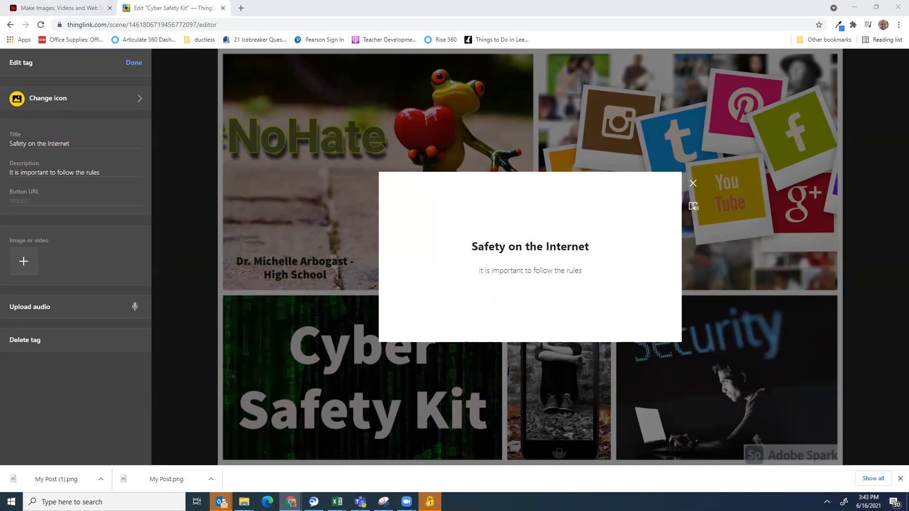
left_click(55, 199)
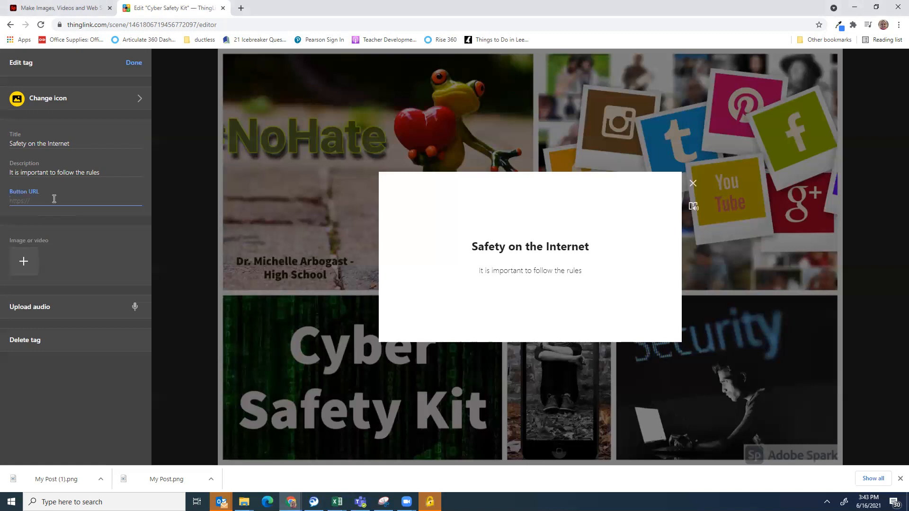
type("https://usa.kaspersky.com/resource-center/preemptive-safety/top-10-internet-safety-rules-and-what-not-to-do-online")
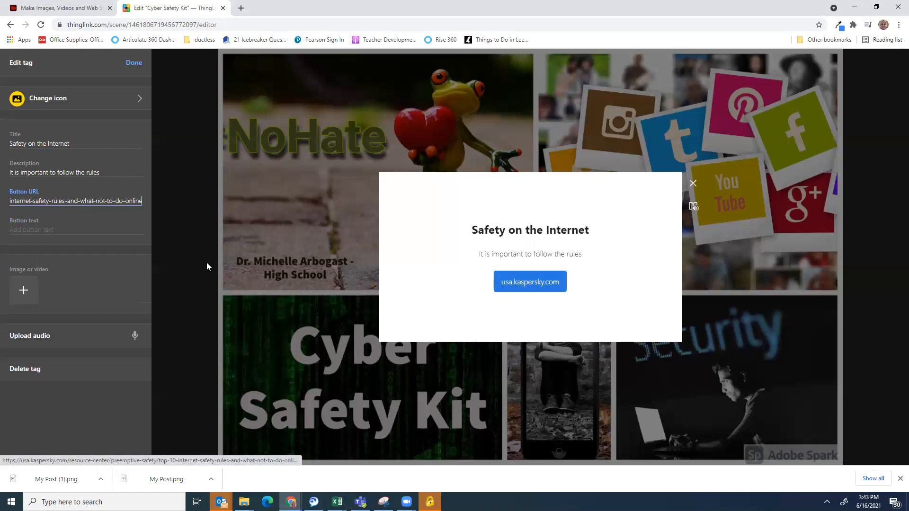
left_click(45, 228)
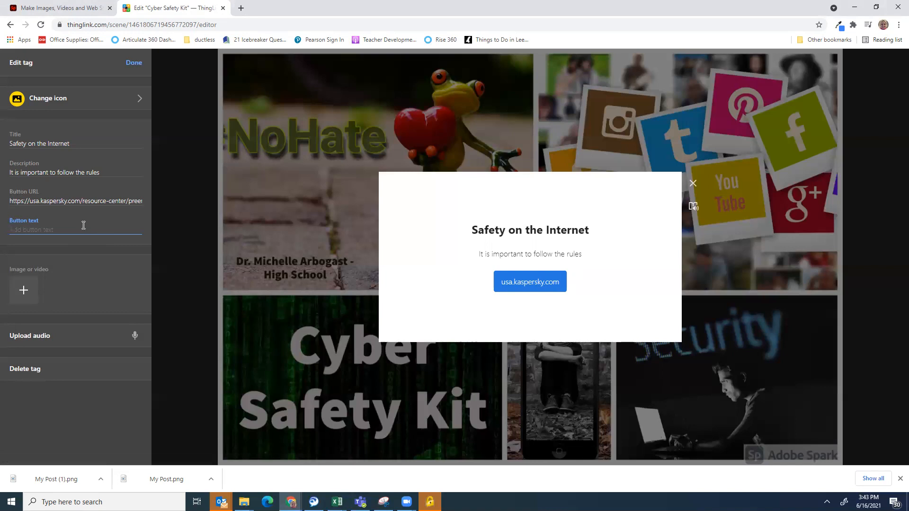
type("Safety Rule")
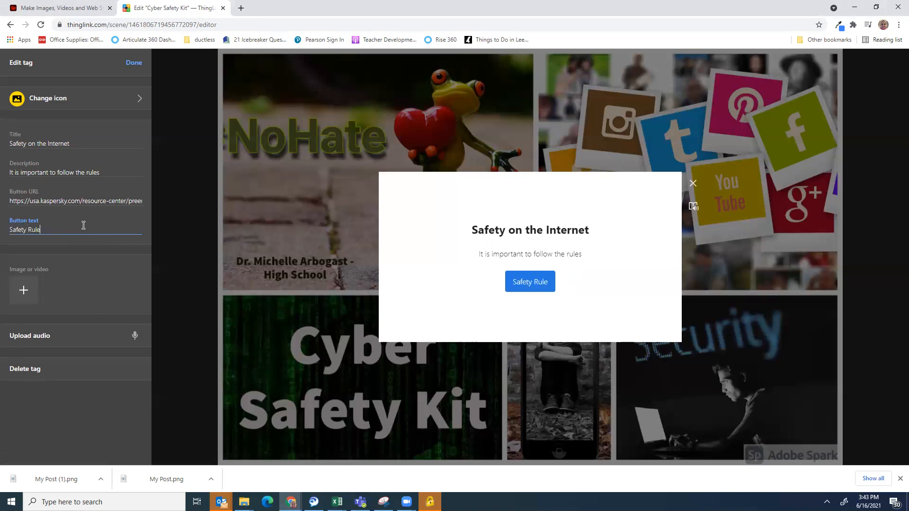
left_click(10, 228)
type("10")
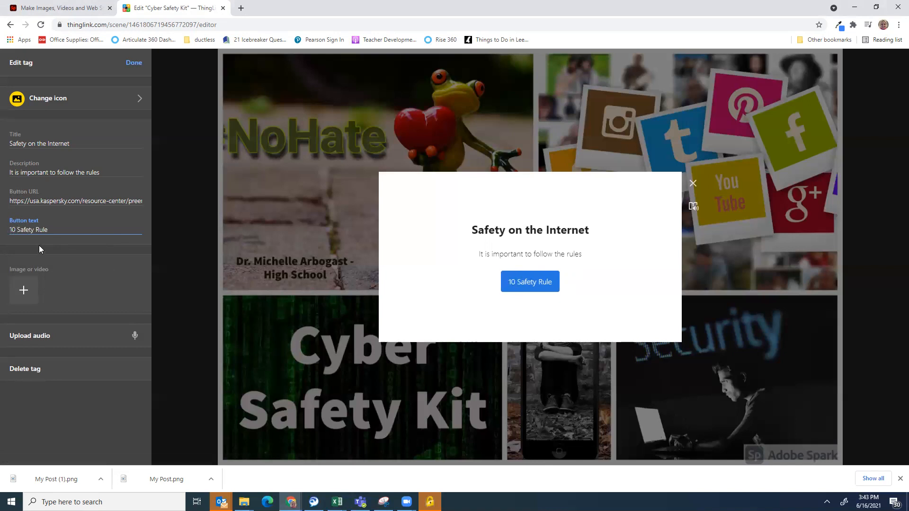
left_click(51, 230)
type("s")
Add the image cybersafety rules.jfif to the tag and place the finished tag on the Security picture
left_click(24, 293)
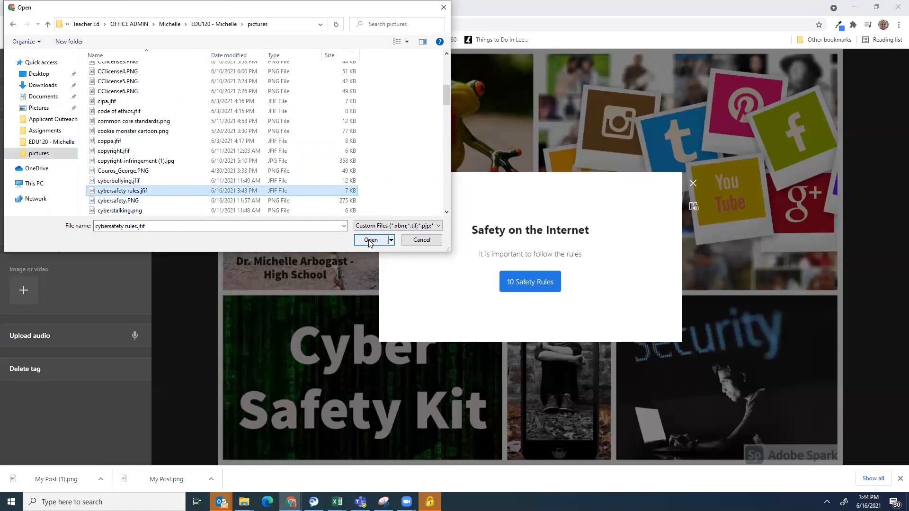
left_click(370, 240)
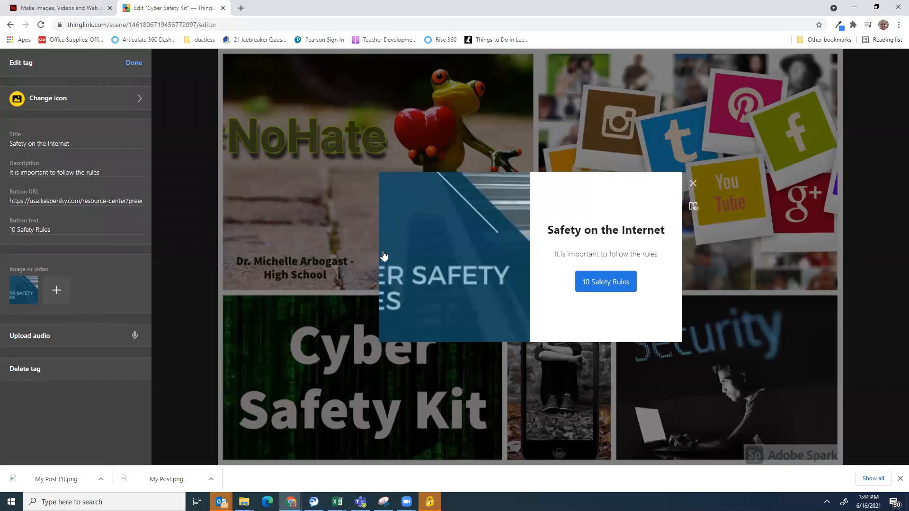
left_click(453, 253)
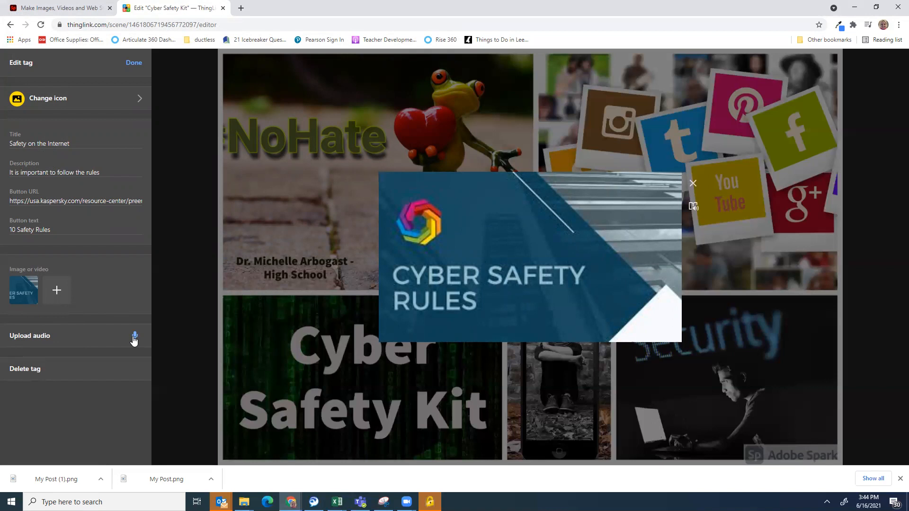
left_click(135, 64)
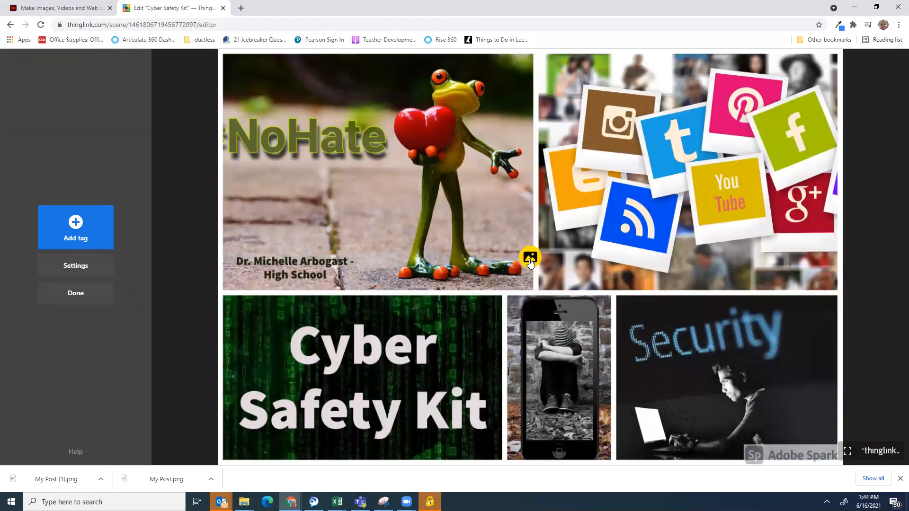
left_click_drag(530, 262, 678, 387)
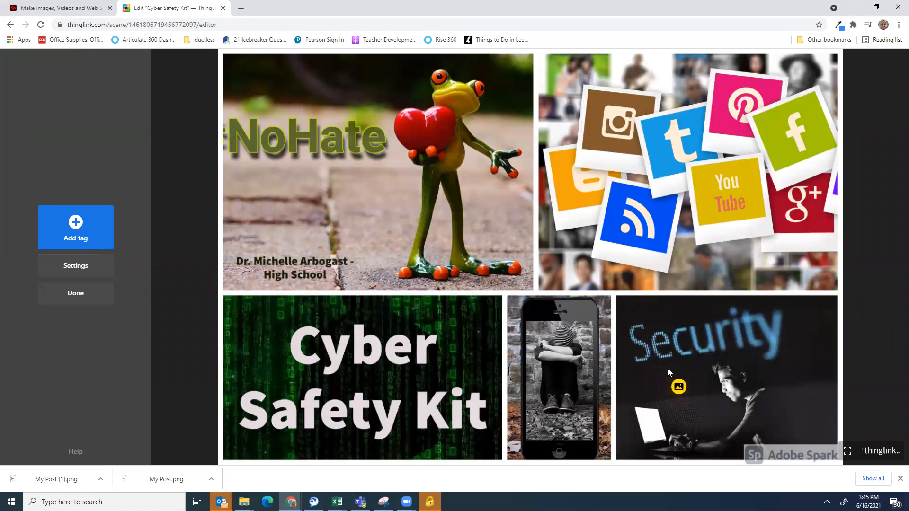
Add a text label tag with the red information icon
left_click(75, 226)
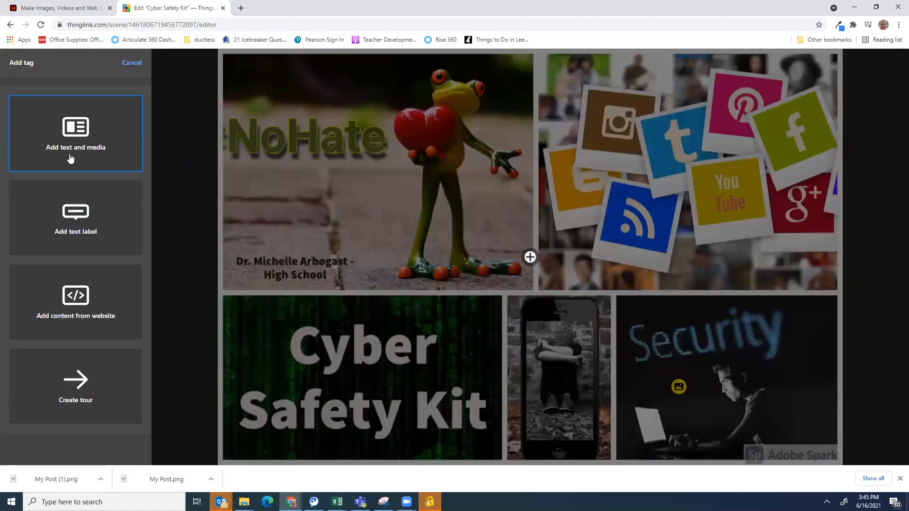
left_click(75, 220)
left_click(52, 98)
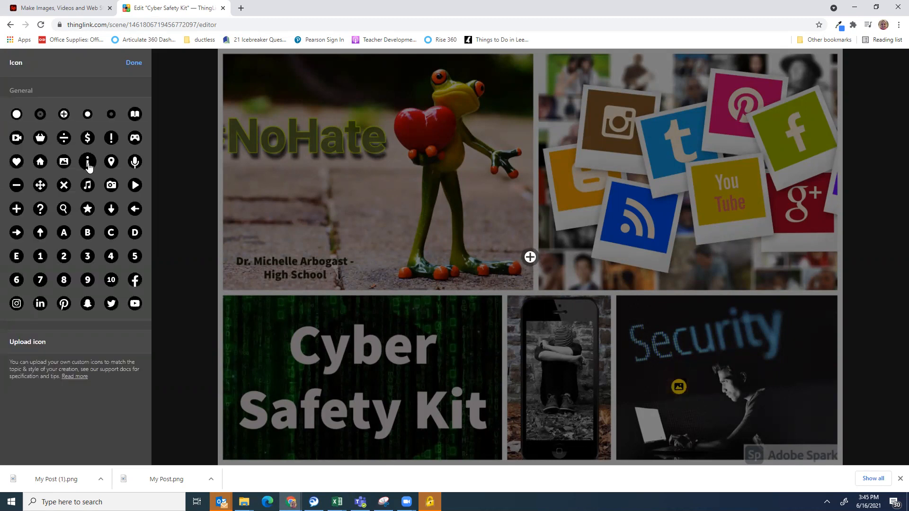
left_click(89, 166)
left_click(40, 186)
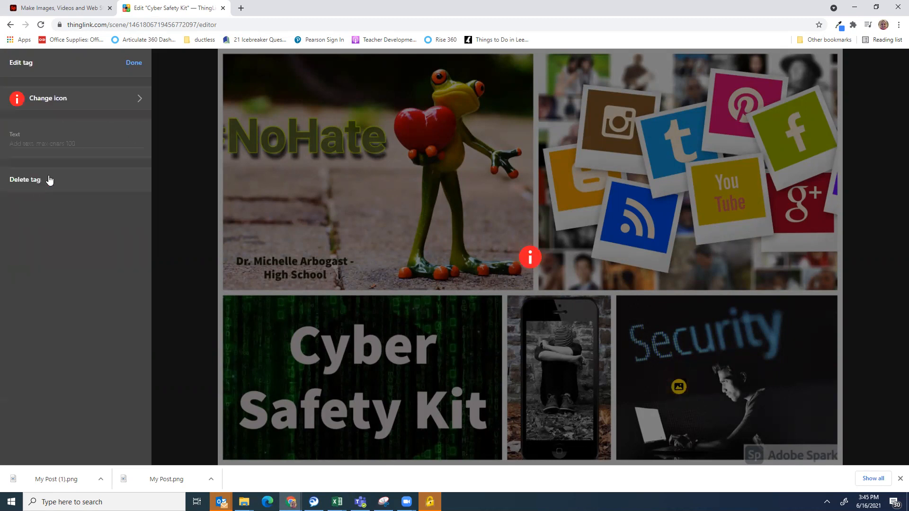
Enter the label text "25 percent of people ages 14 and older who experience cyberbullying in Russia say the motive is sexu"
left_click(42, 142)
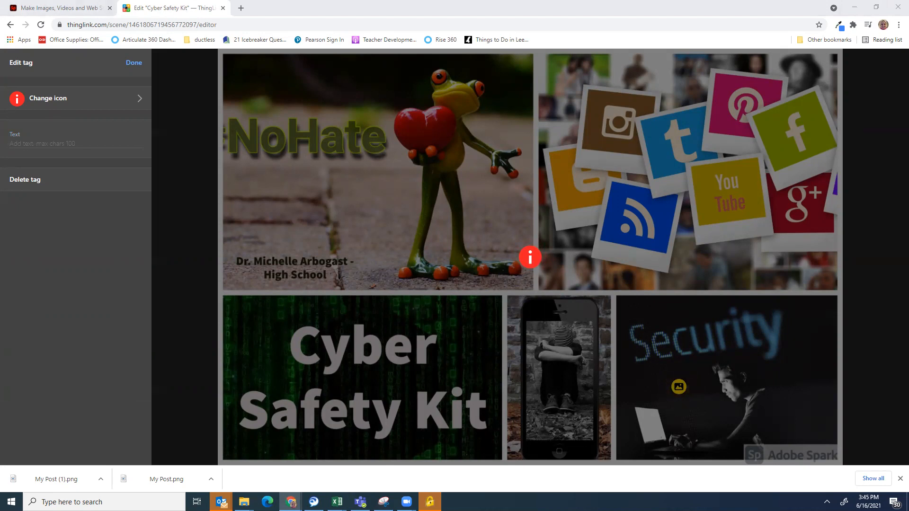
left_click(64, 141)
type("25 percent of people ages 14 and older who experience cyberbullying in Russia say the motive is sexu")
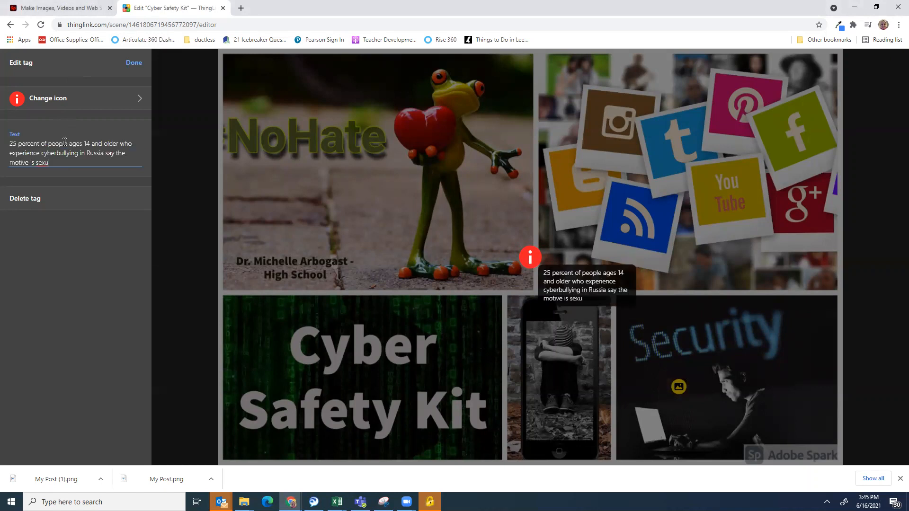
Reword the end of the label text to "say sex is the motive." and place the tag on the Instagram logo's upper-left corner
key("BackSpace")
key("BackSpace")
key("BackSpace")
key("BackSpace")
key("BackSpace")
key("BackSpace")
key("BackSpace")
key("BackSpace")
key("BackSpace")
key("BackSpace")
key("BackSpace")
key("BackSpace")
key("BackSpace")
key("BackSpace")
key("BackSpace")
key("BackSpace")
key("BackSpace")
key("BackSpace")
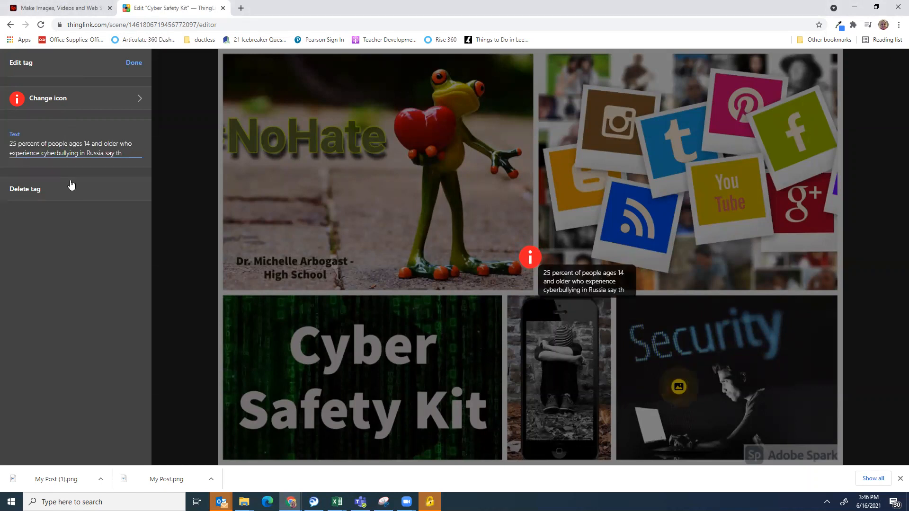
type("sex is")
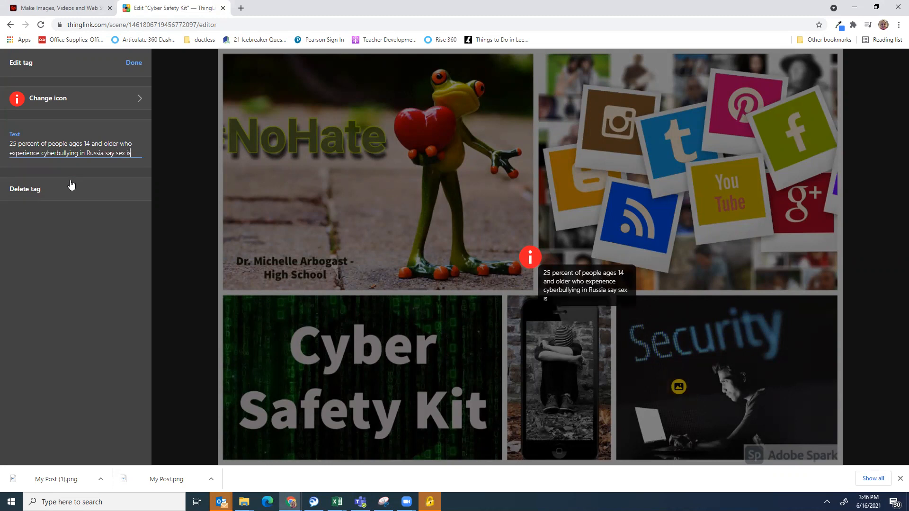
type(" the motive")
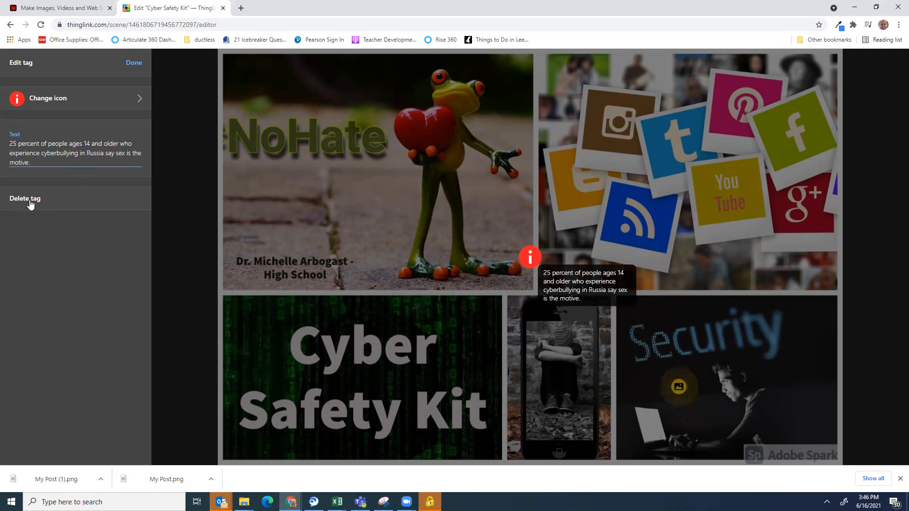
left_click(133, 63)
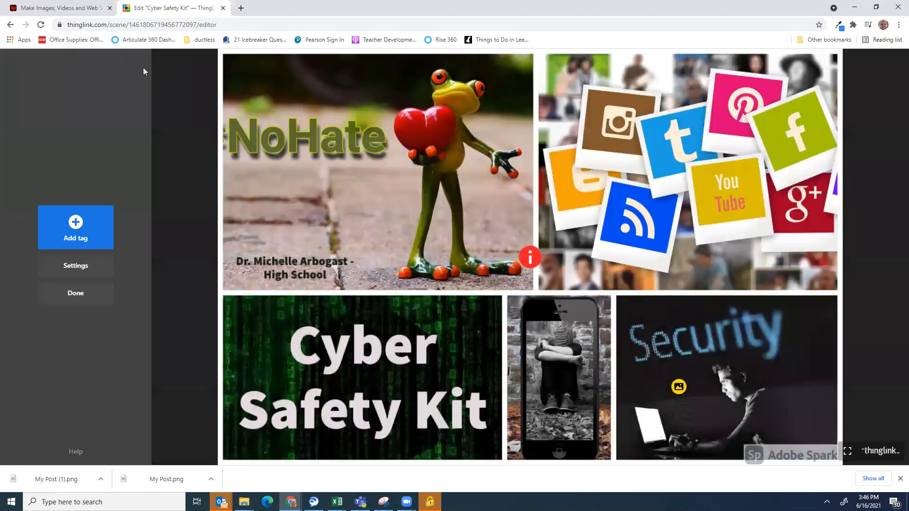
left_click_drag(530, 259, 592, 100)
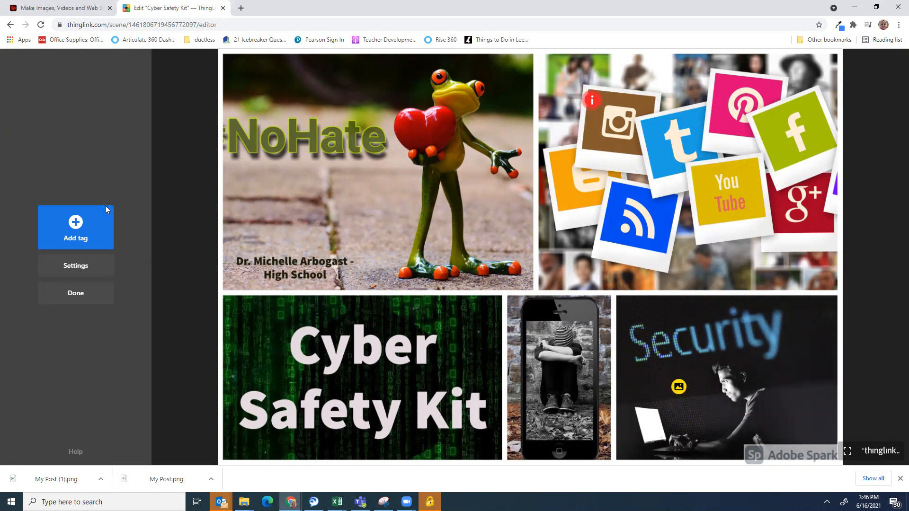
Add a tag with content from a website and give it the green video camera icon
left_click(74, 224)
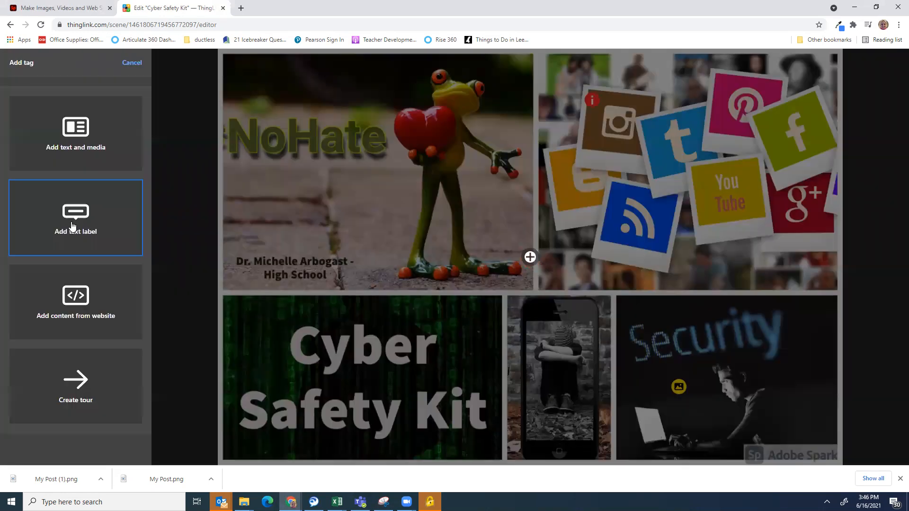
left_click(72, 299)
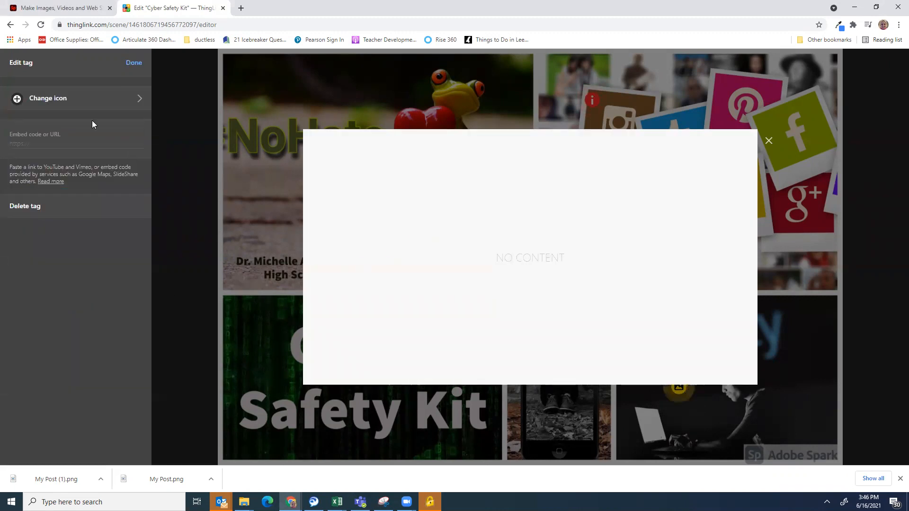
left_click(60, 101)
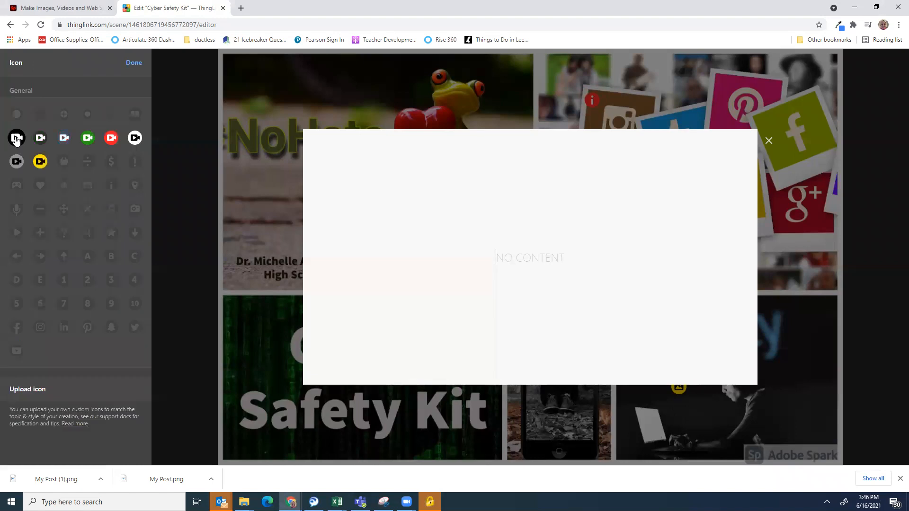
left_click(88, 138)
left_click(51, 144)
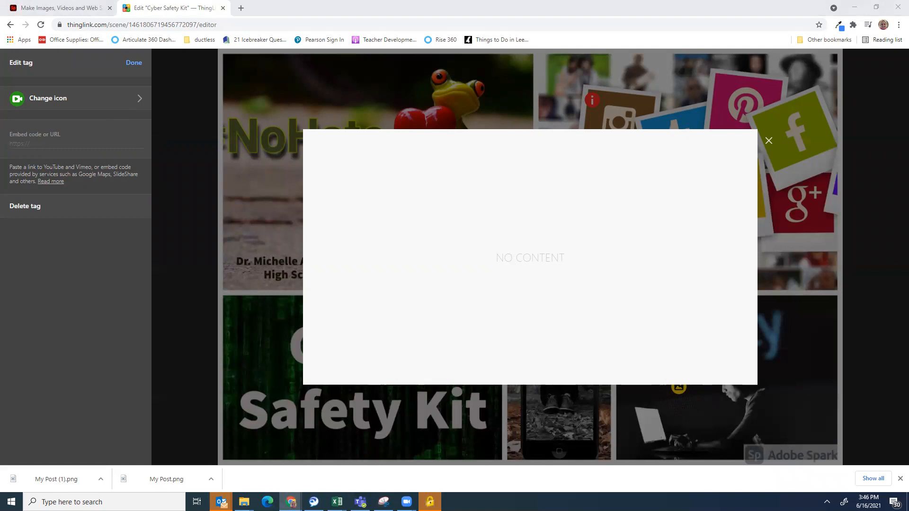
left_click(82, 144)
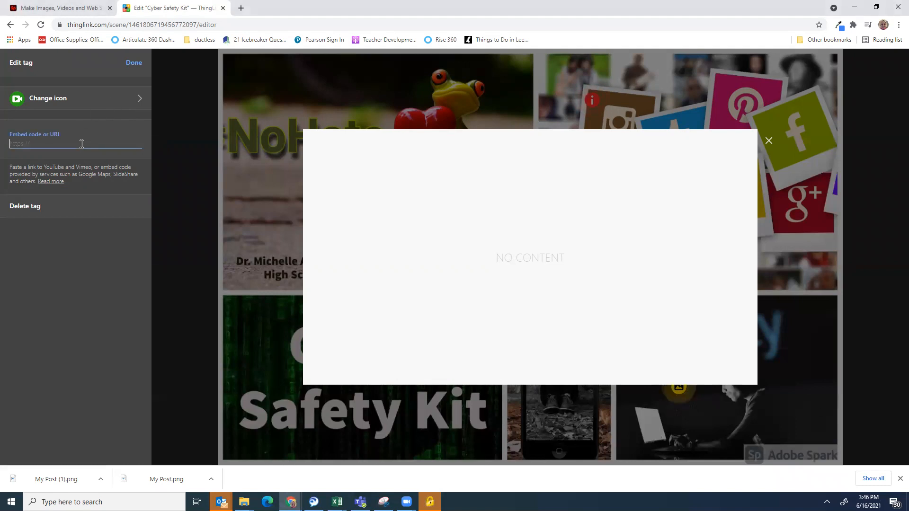
type("https://youtu.be/0Xo8N9qlJtk")
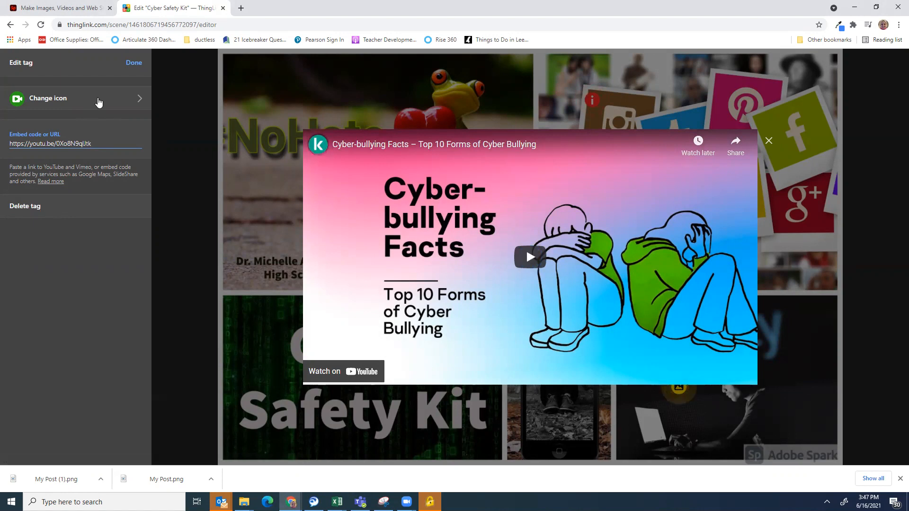
left_click(134, 63)
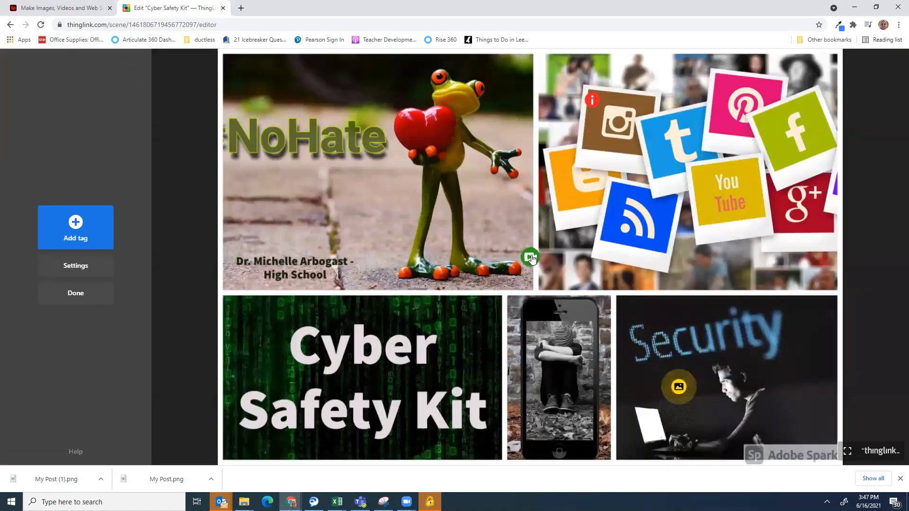
left_click_drag(530, 257, 280, 184)
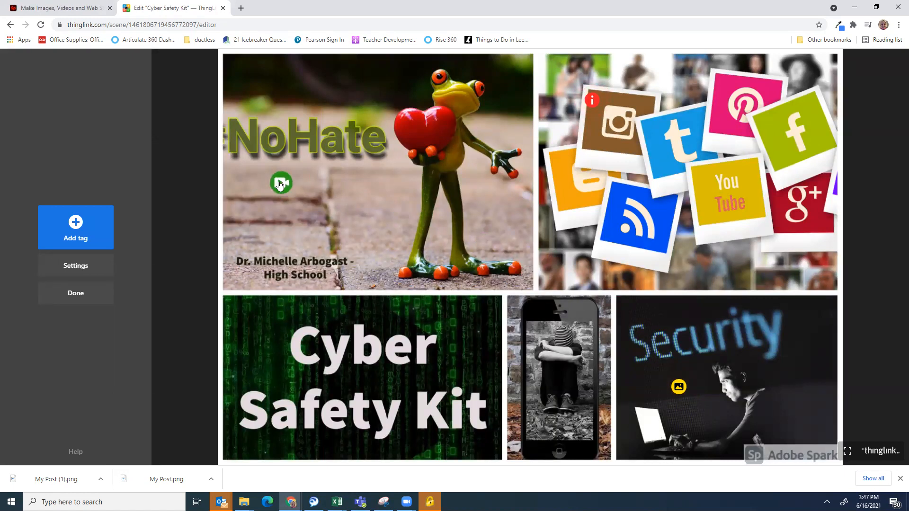
Add another website content tag and give it the yellow information icon
left_click(71, 225)
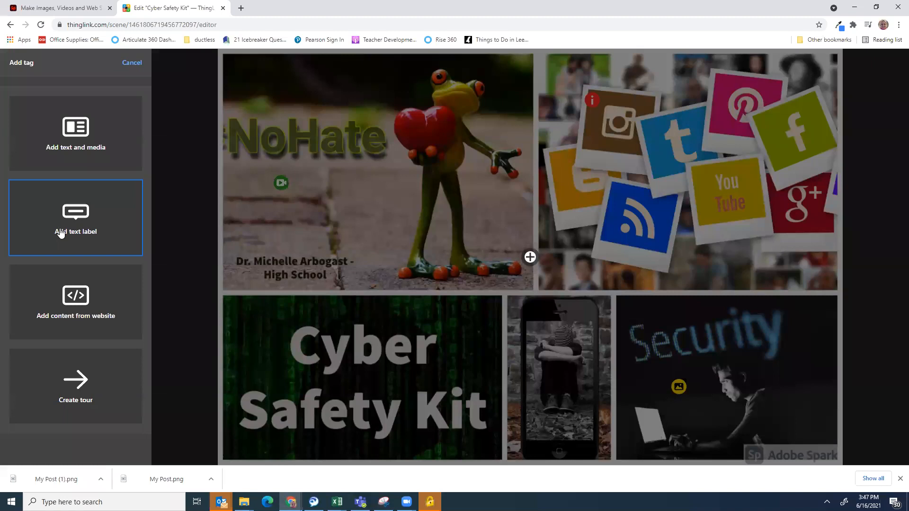
left_click(61, 303)
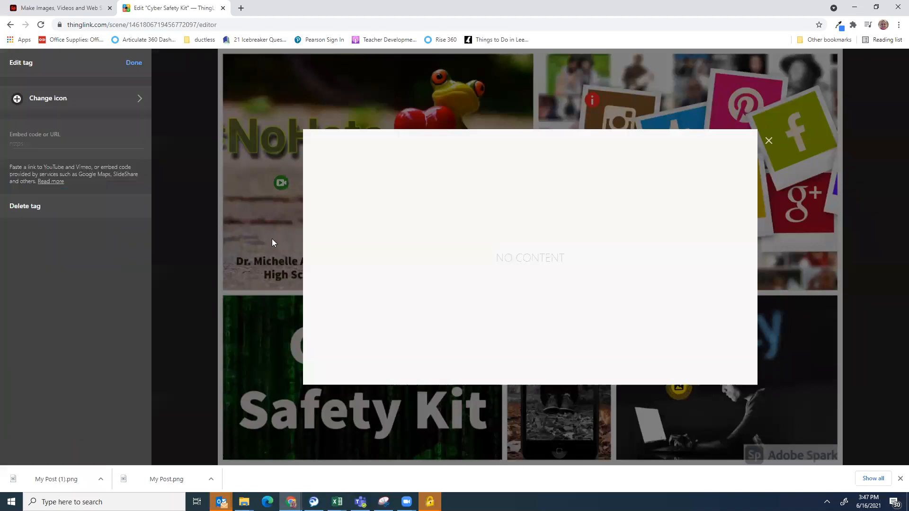
left_click(60, 105)
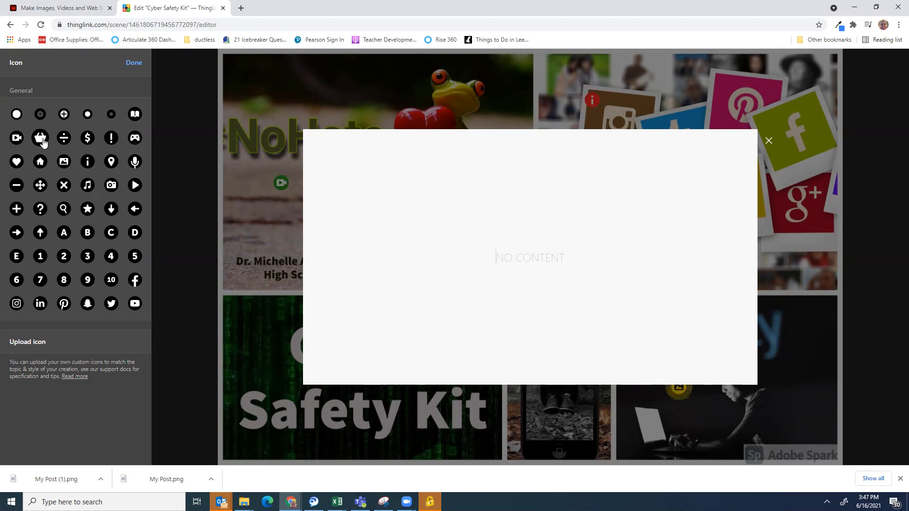
left_click(88, 162)
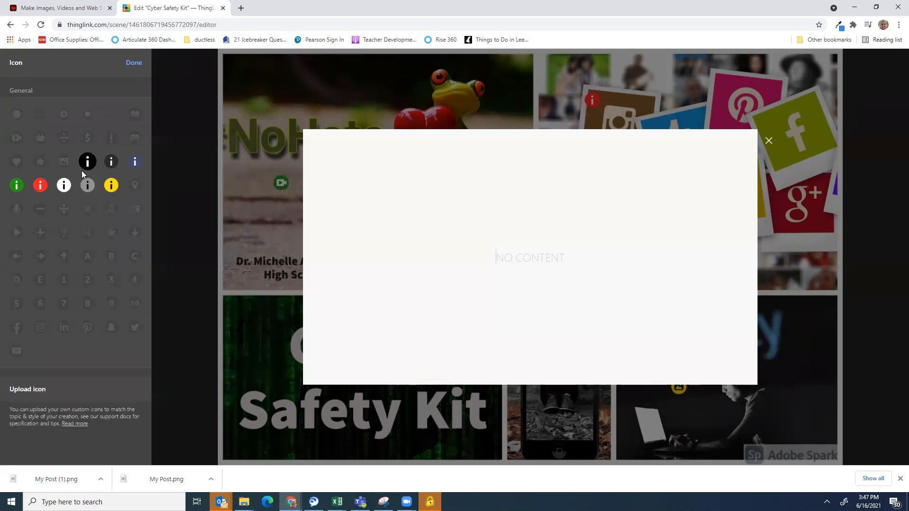
left_click(111, 186)
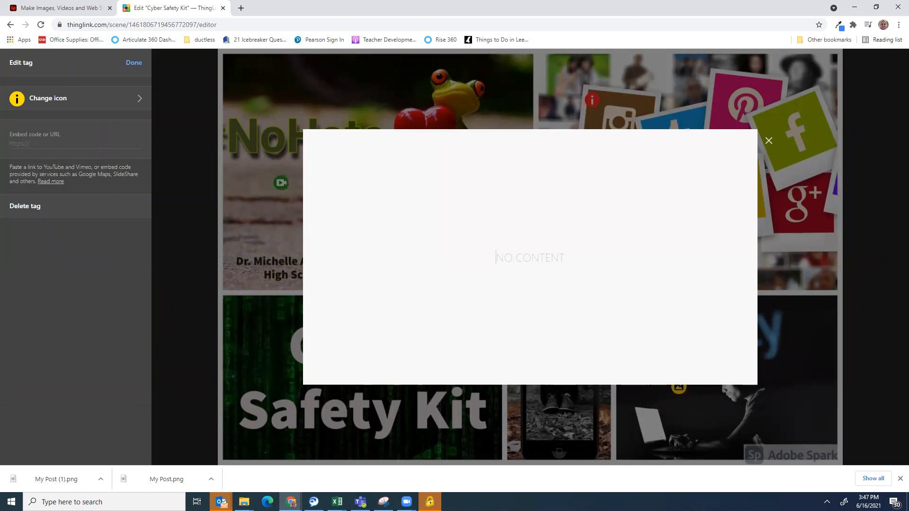
Embed the pandasecurity.com mediacenter page, accept all its cookies and place the tag in the Cyber Safety Kit picture's upper-left corner
left_click(81, 142)
key("ctrl+v")
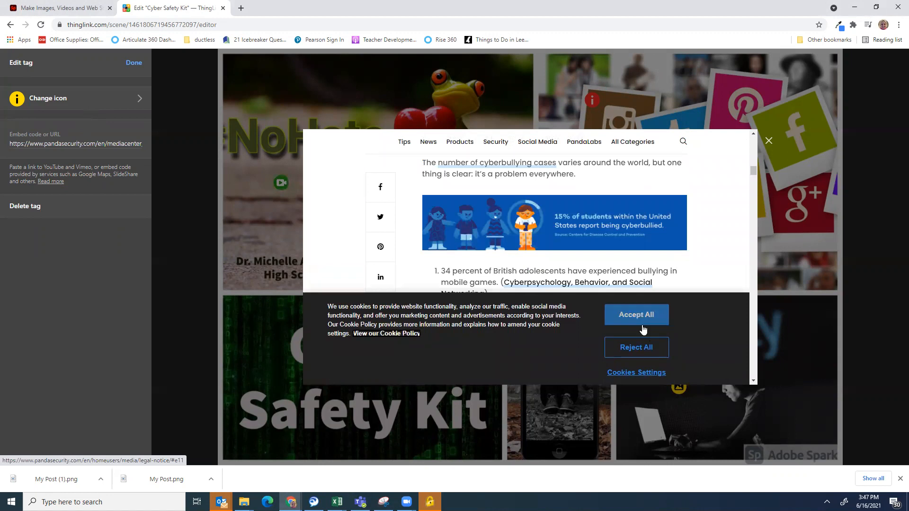
left_click(644, 320)
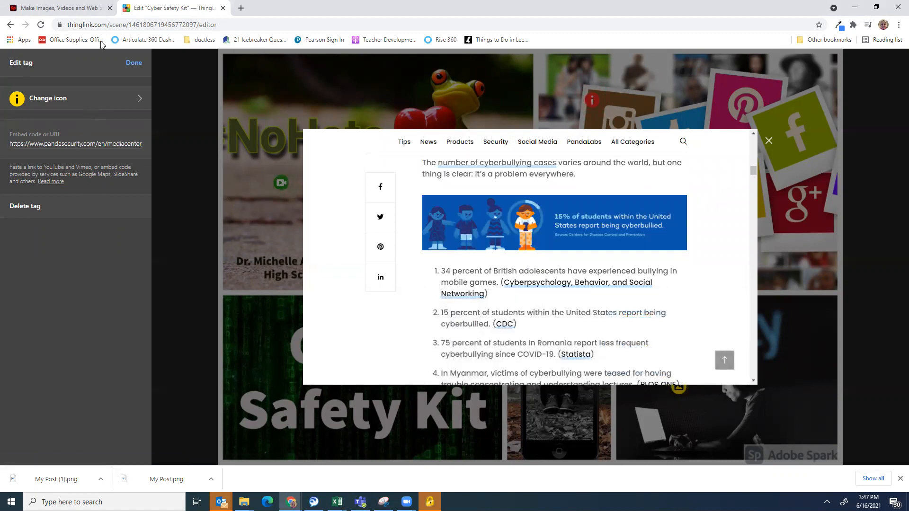
left_click(134, 63)
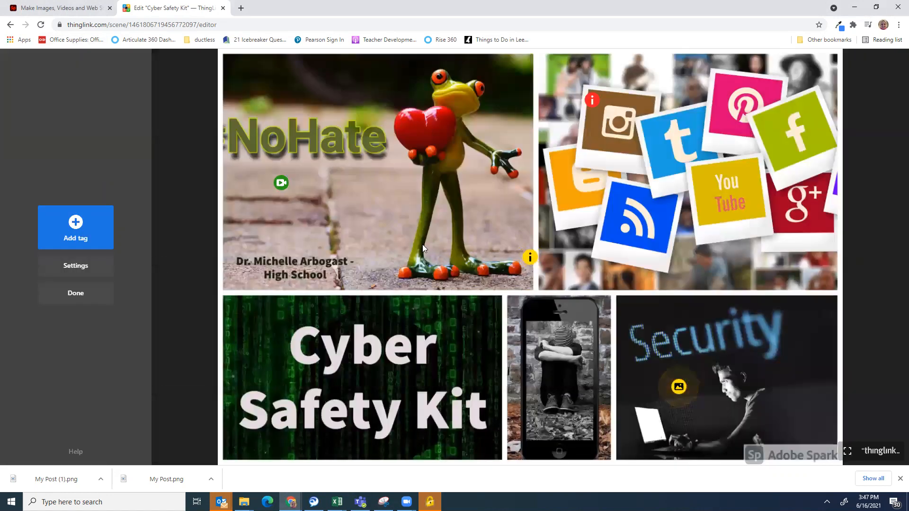
left_click_drag(528, 264, 255, 321)
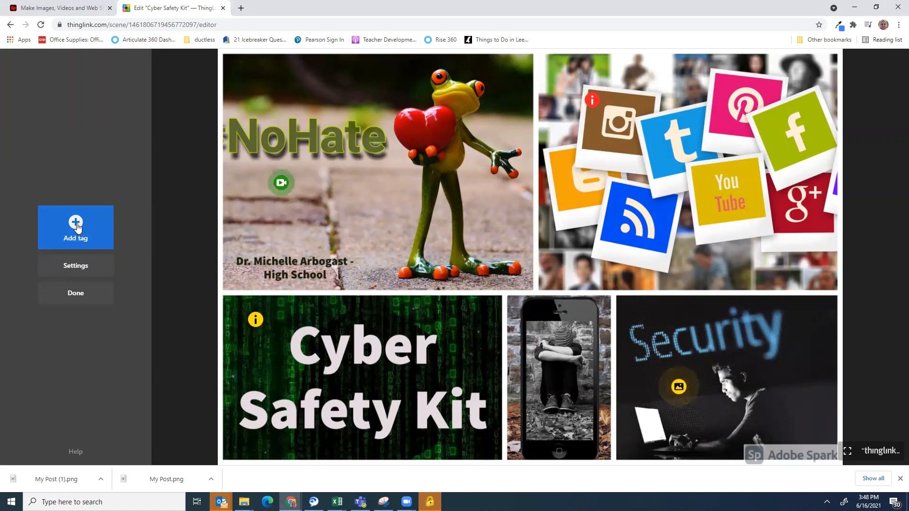
Add a third website content tag and give it the red game controller icon
left_click(78, 228)
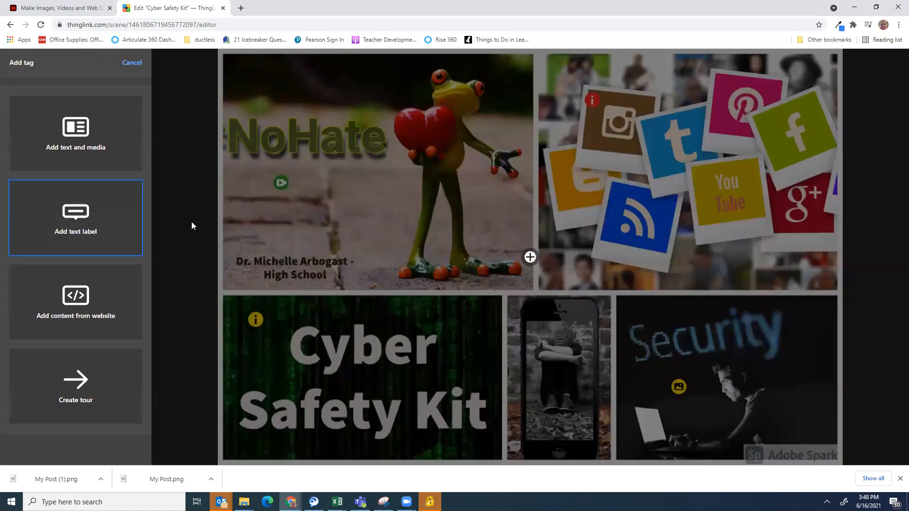
left_click(89, 320)
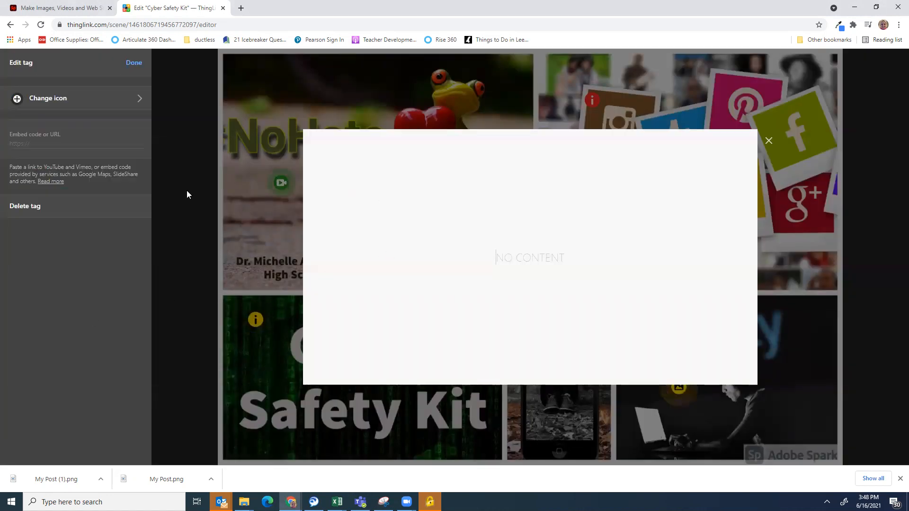
left_click(80, 106)
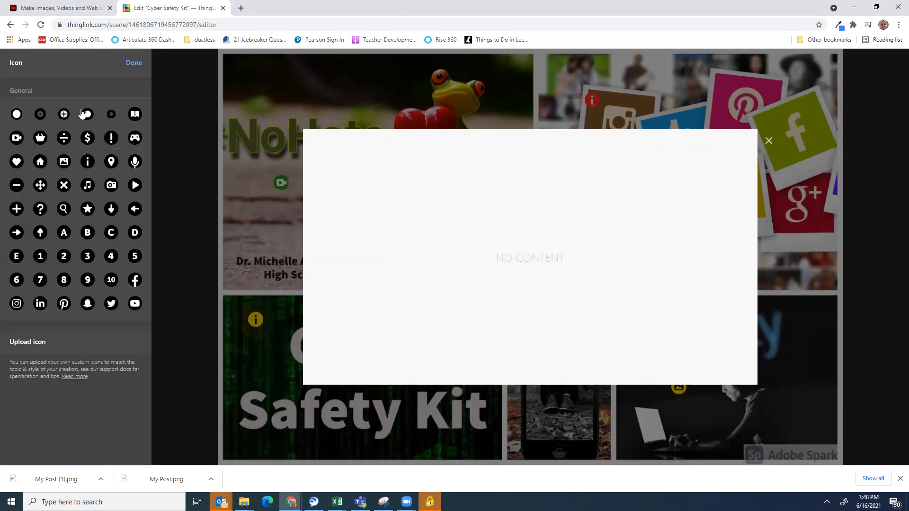
left_click(133, 140)
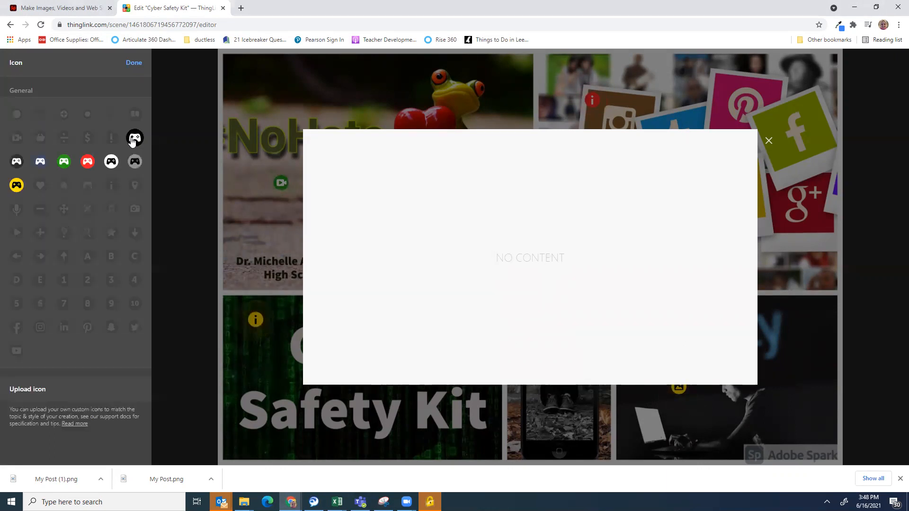
left_click(88, 162)
Link the tag to the Cybersafety Crossword Puzzle PDF and place it on the frog's outstretched hand
left_click(72, 143)
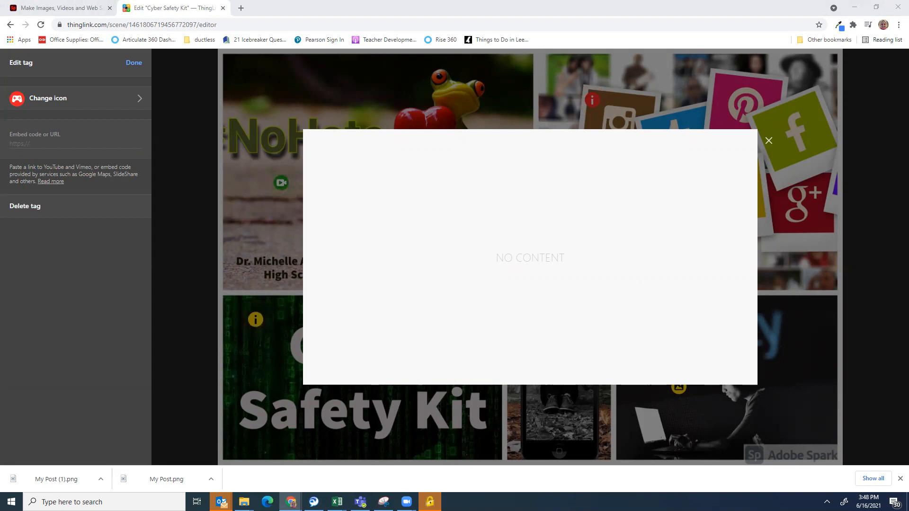
left_click(91, 146)
key("ctrl+v")
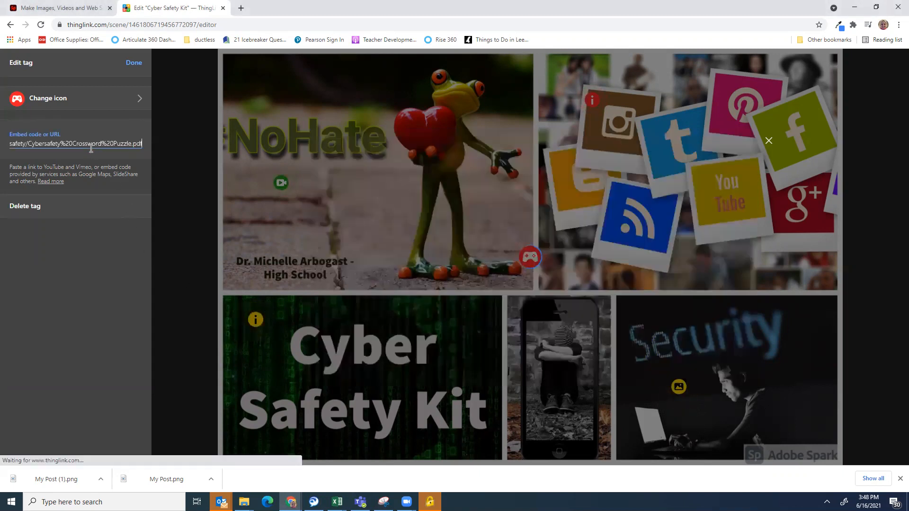
left_click(133, 64)
left_click_drag(530, 257, 505, 160)
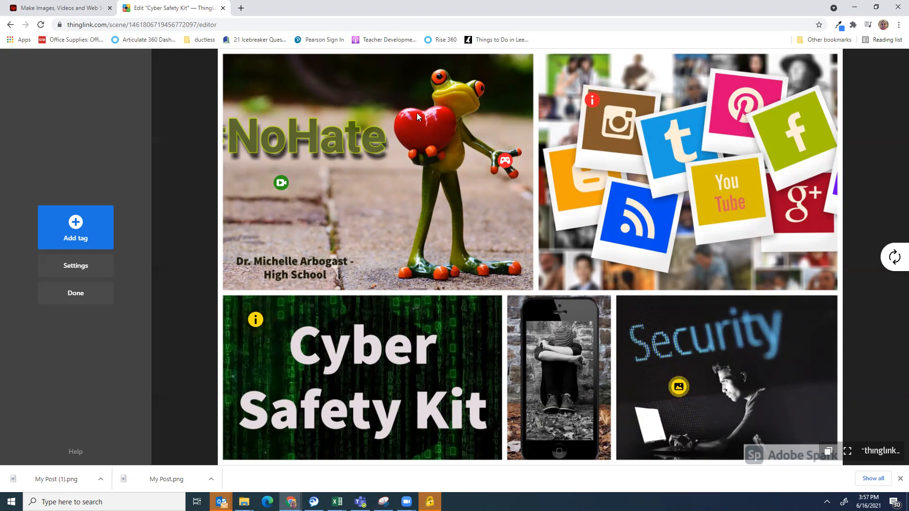
Finish editing the Cyber Safety Kit scene and go back to the overview of own content
left_click(75, 293)
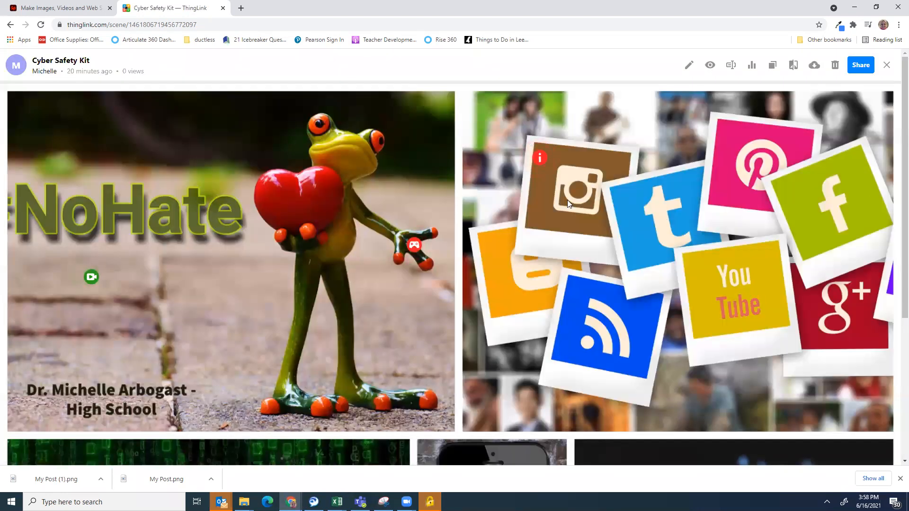
left_click(23, 67)
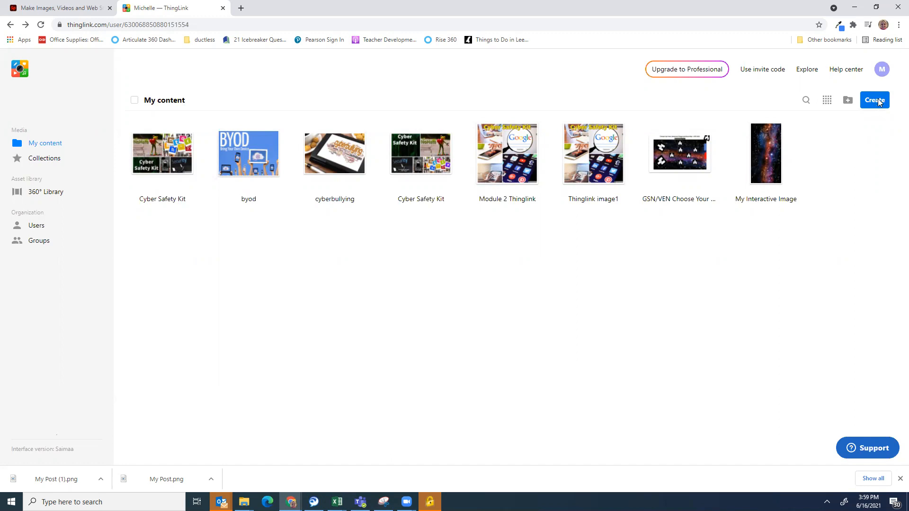
Start creating new content of the type Infographic
left_click(876, 100)
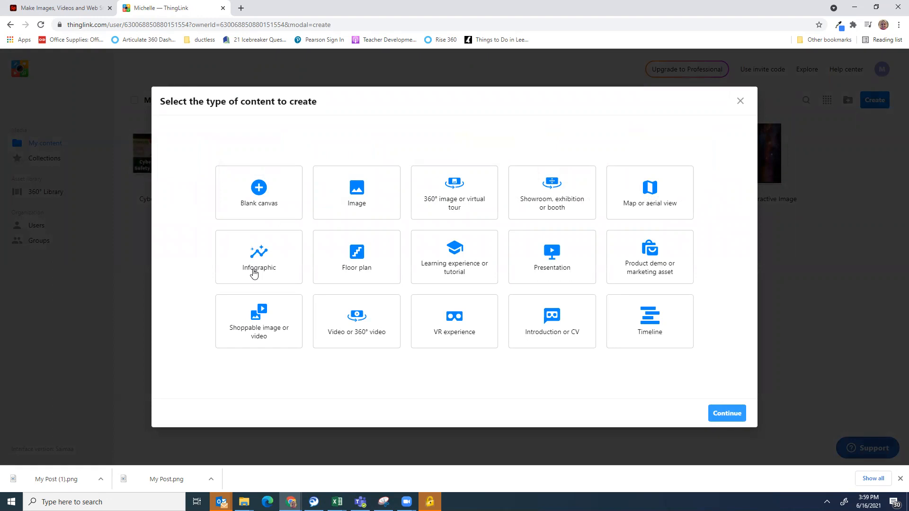
left_click(255, 270)
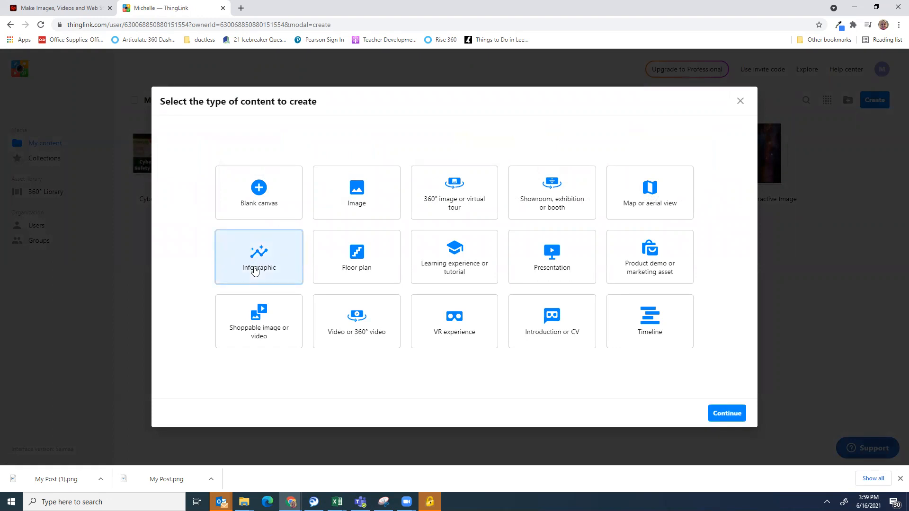
left_click(719, 415)
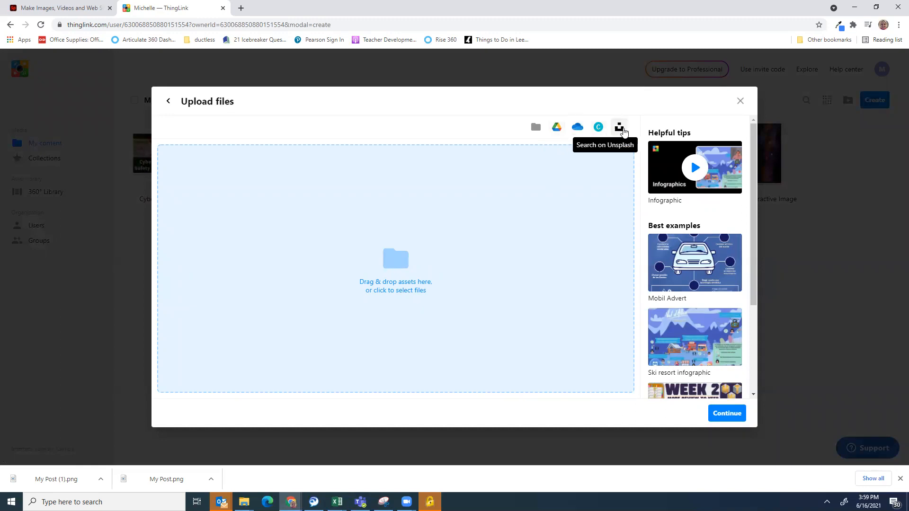
Choose Unsplash as the image source and search it for "world map"
left_click(620, 128)
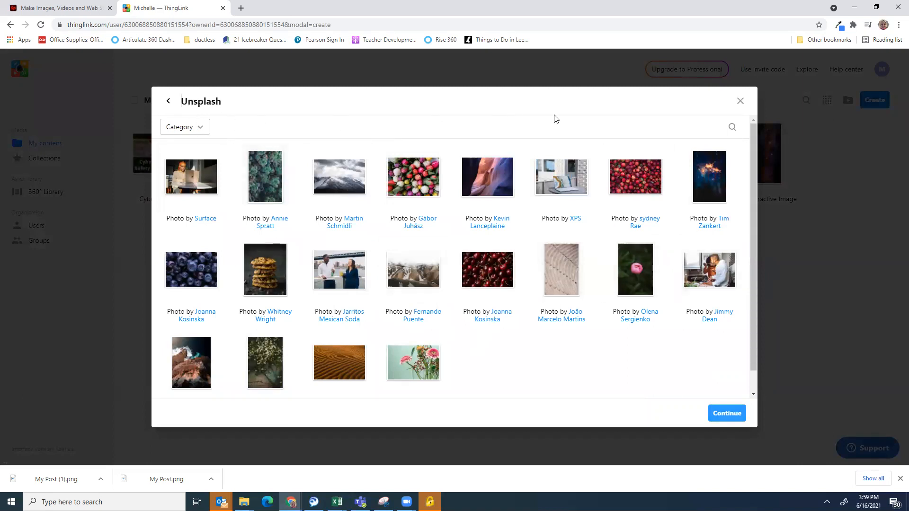
left_click(732, 127)
type("world map")
key("Return")
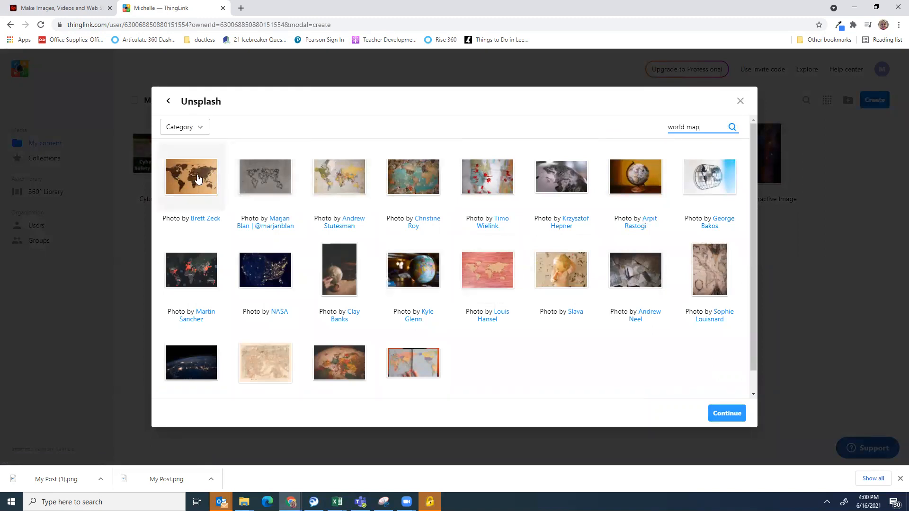
Select the wooden world map photo and the pink world map wall decor photo and upload both to the content library
left_click(198, 179)
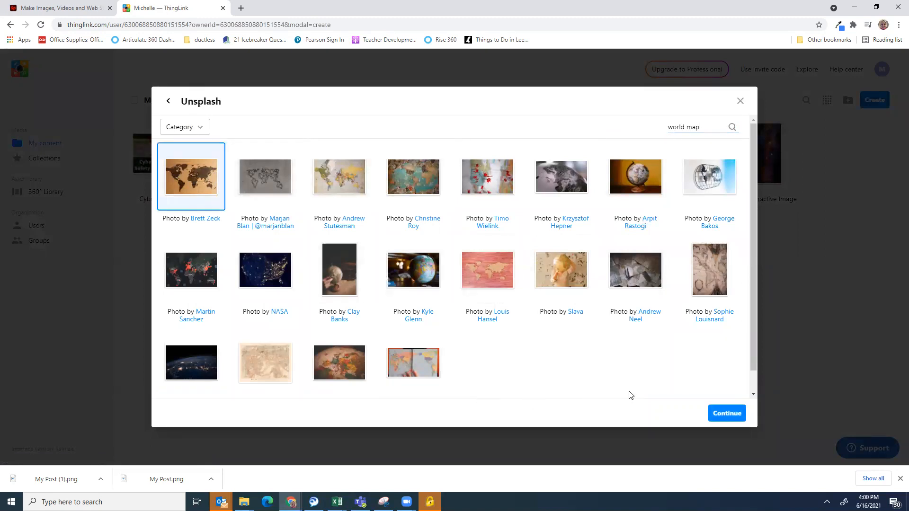
left_click(488, 284)
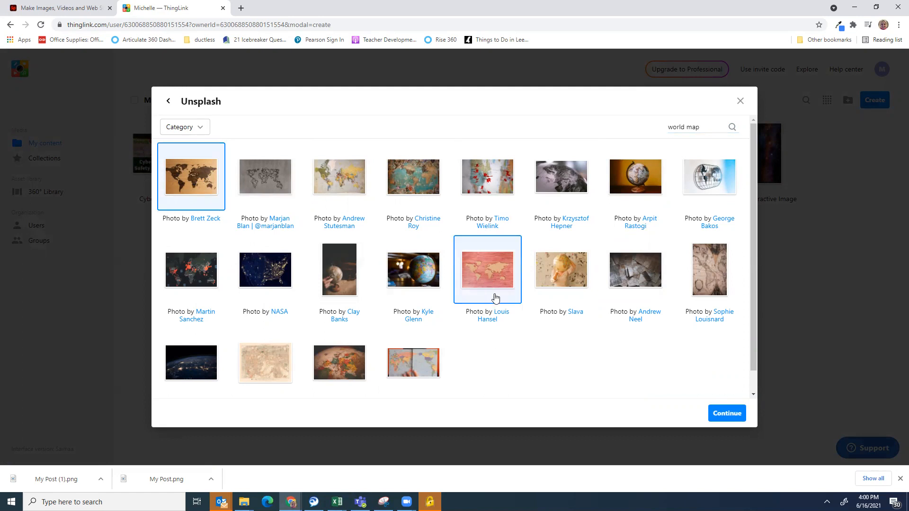
left_click(726, 413)
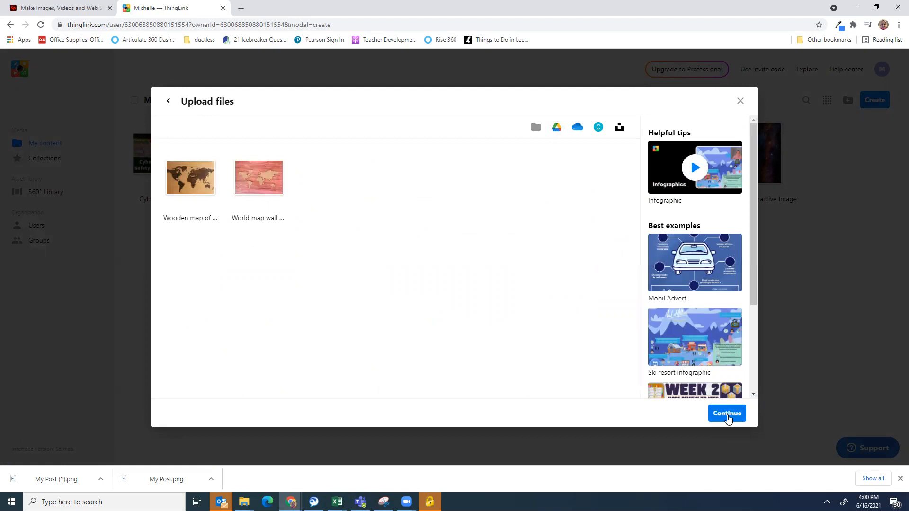
left_click(714, 413)
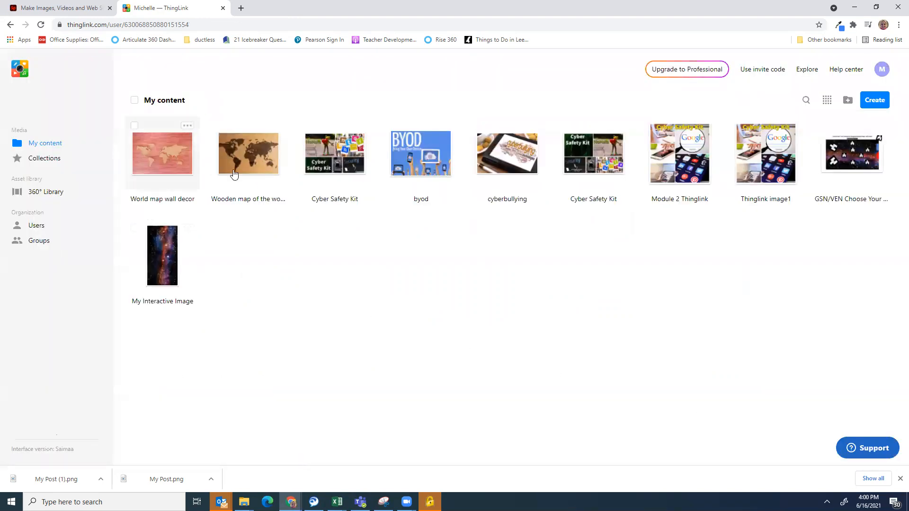
Open the World map wall decor scene from own content and start editing it
left_click(156, 162)
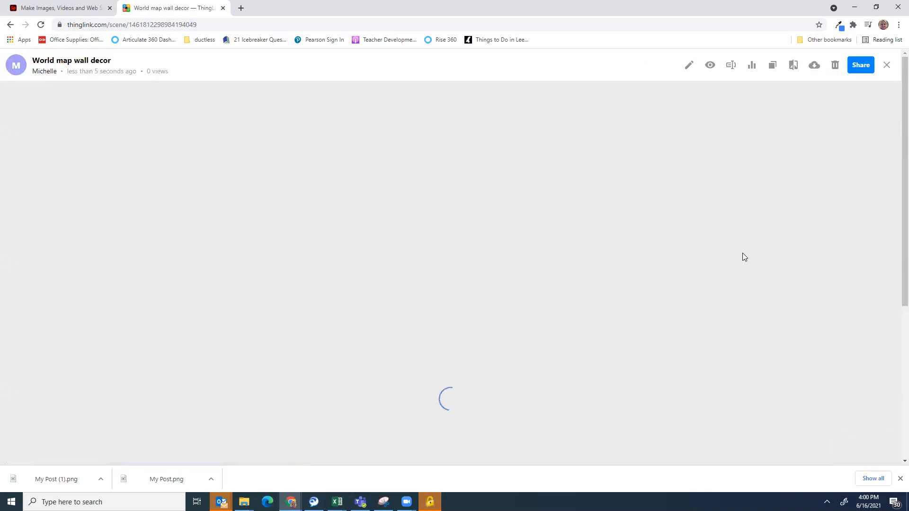
scroll(560, 280, "down", 2)
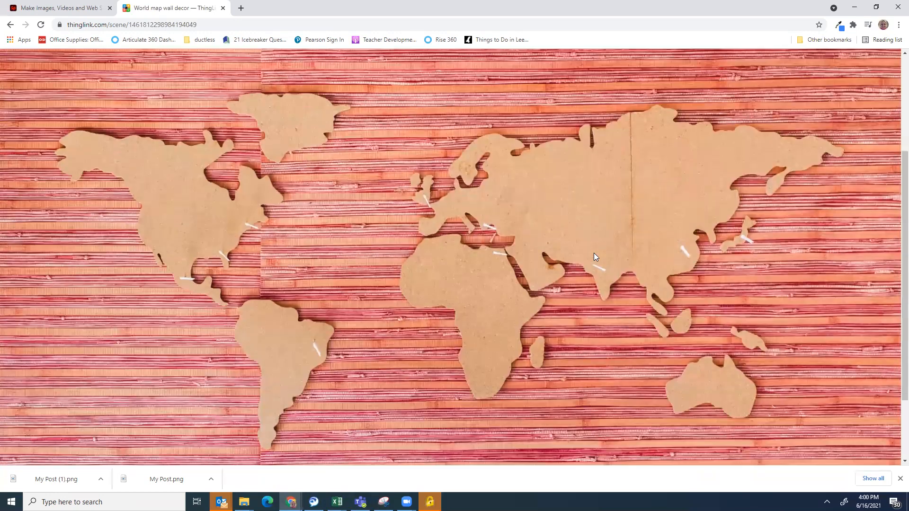
scroll(594, 254, "down", 3)
scroll(595, 254, "up", 4)
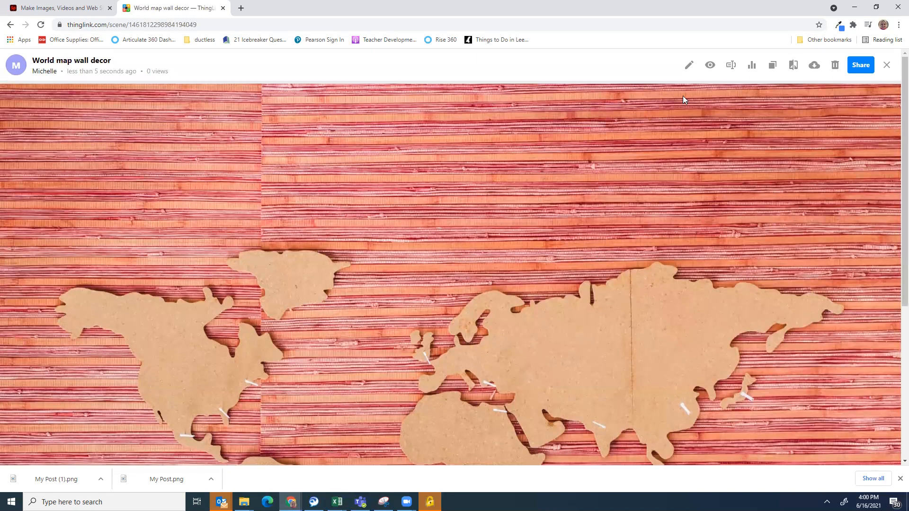
left_click(688, 65)
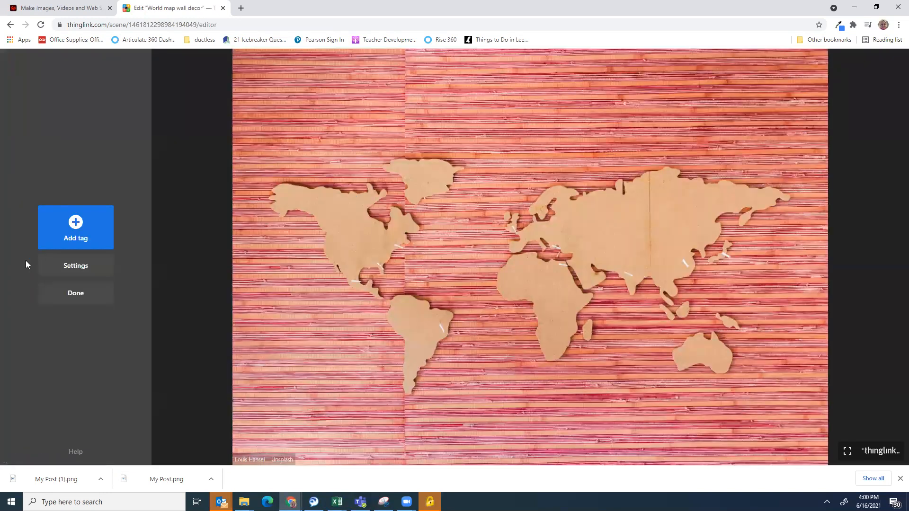
left_click(76, 230)
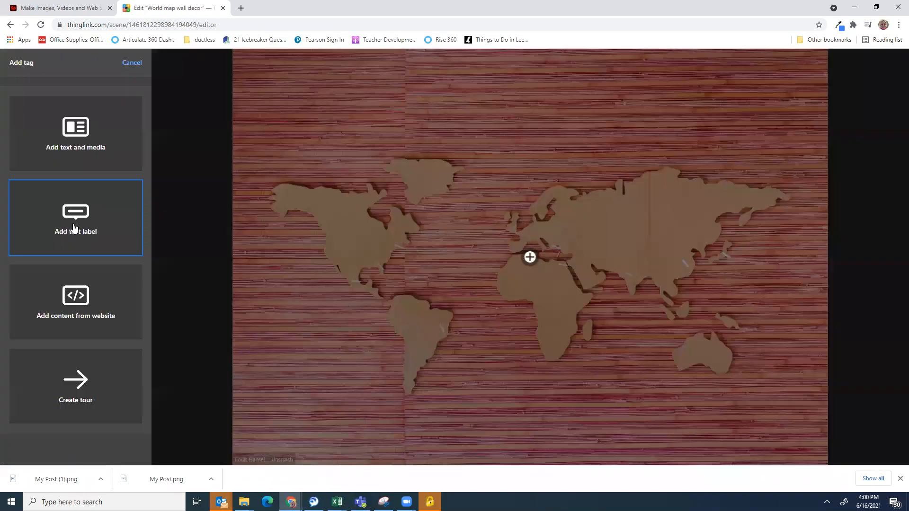
left_click(74, 387)
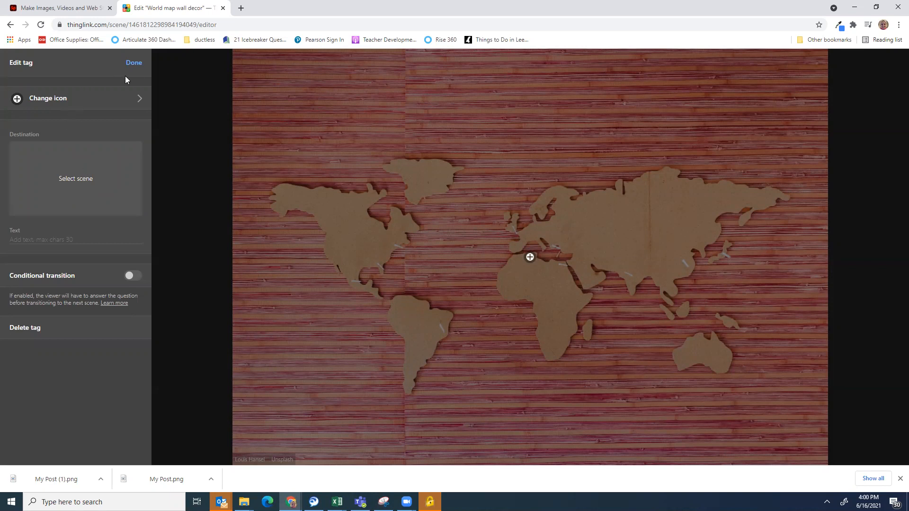
left_click(132, 65)
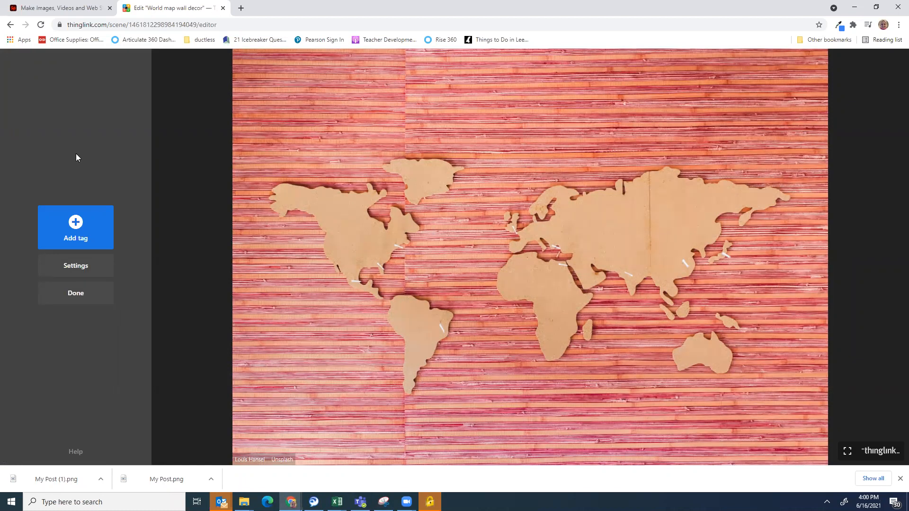
Add a text and media tag to the world map and title it "USA Statistic"
left_click(75, 224)
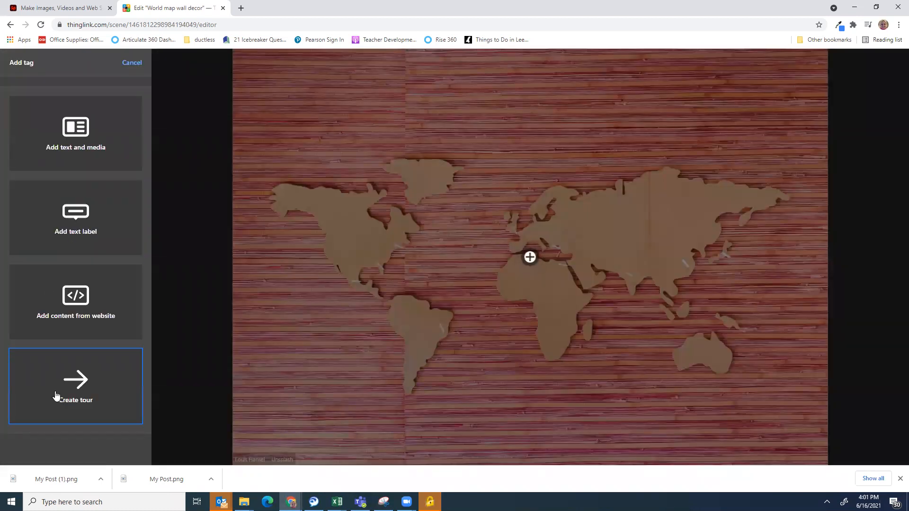
left_click(70, 145)
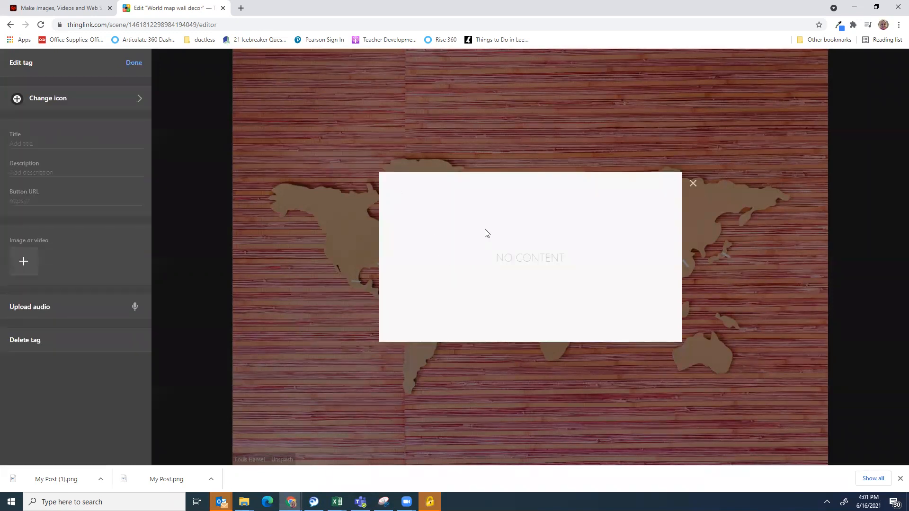
left_click(20, 144)
type("US")
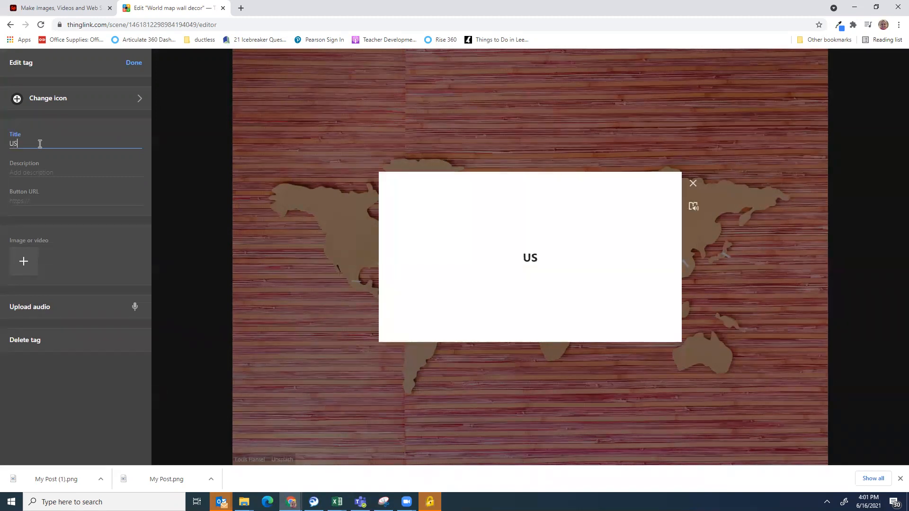
type("A Statistic")
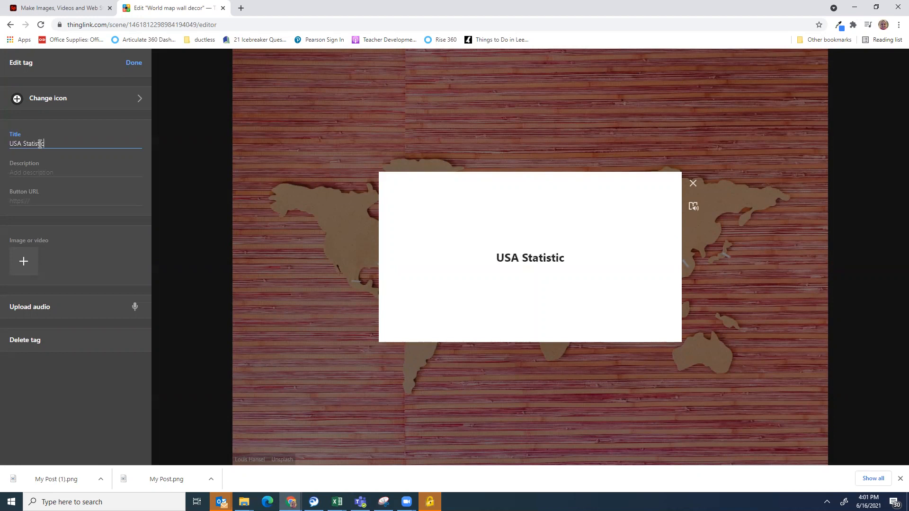
left_click(39, 168)
type("Cyberfull")
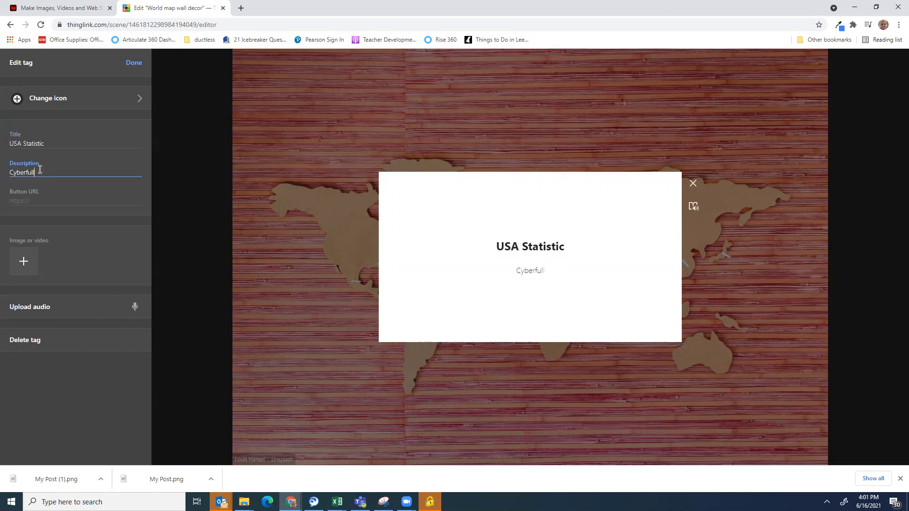
type("ying in the US")
key("BackSpace")
key("BackSpace")
key("BackSpace")
key("BackSpace")
key("BackSpace")
key("BackSpace")
key("BackSpace")
key("BackSpace")
key("BackSpace")
key("BackSpace")
key("BackSpace")
key("BackSpace")
key("BackSpace")
key("BackSpace")
key("BackSpace")
key("BackSpace")
key("BackSpace")
key("BackSpace")
key("BackSpace")
key("BackSpace")
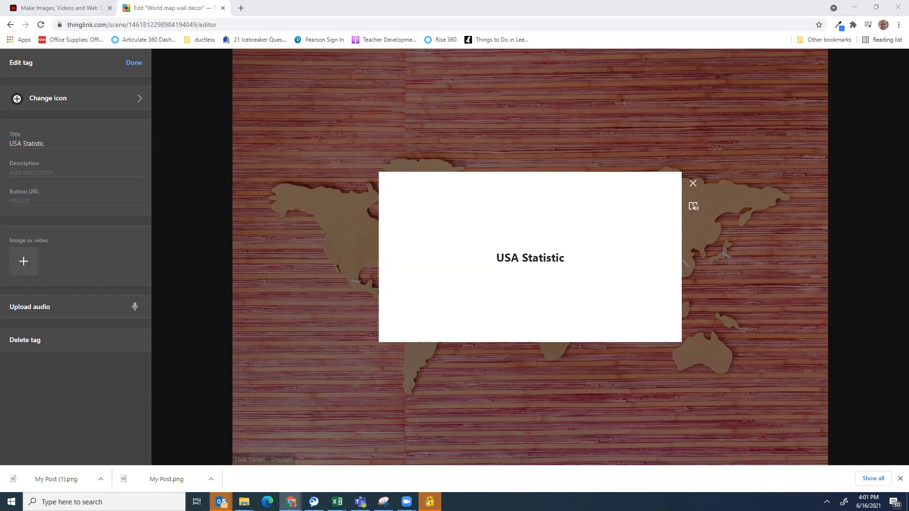
left_click(62, 169)
type("15 percent of students within the United States report being cyberbullied. (CDC)")
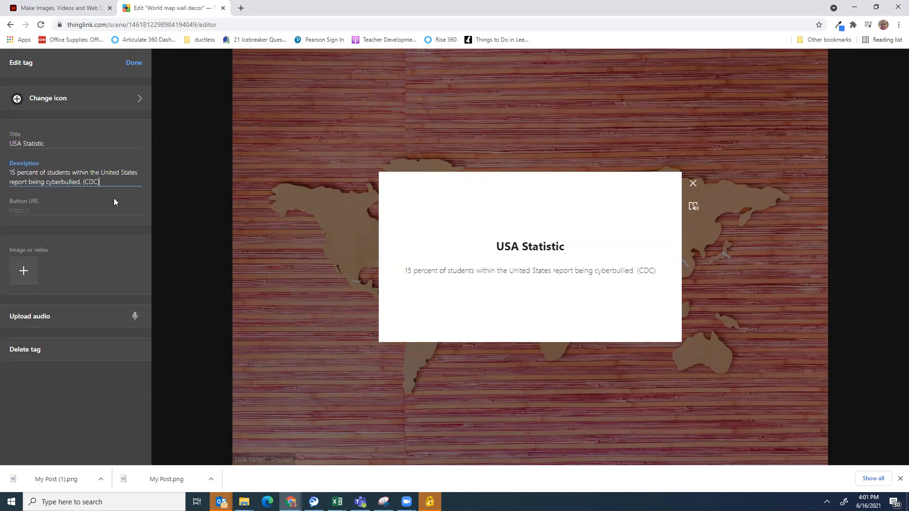
left_click(53, 210)
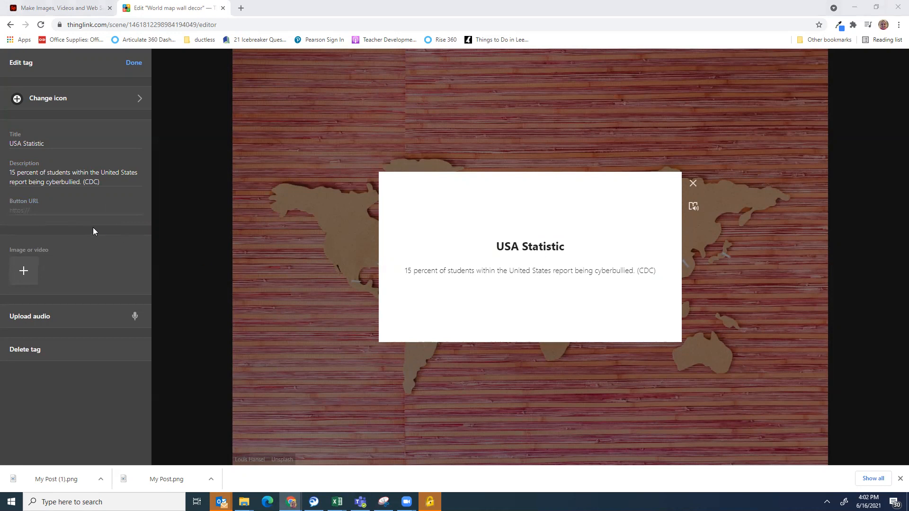
left_click(81, 212)
type("https://www.pandasecurity.com/en/mediacenter/family-safety/cyberbullying-statistics/#country")
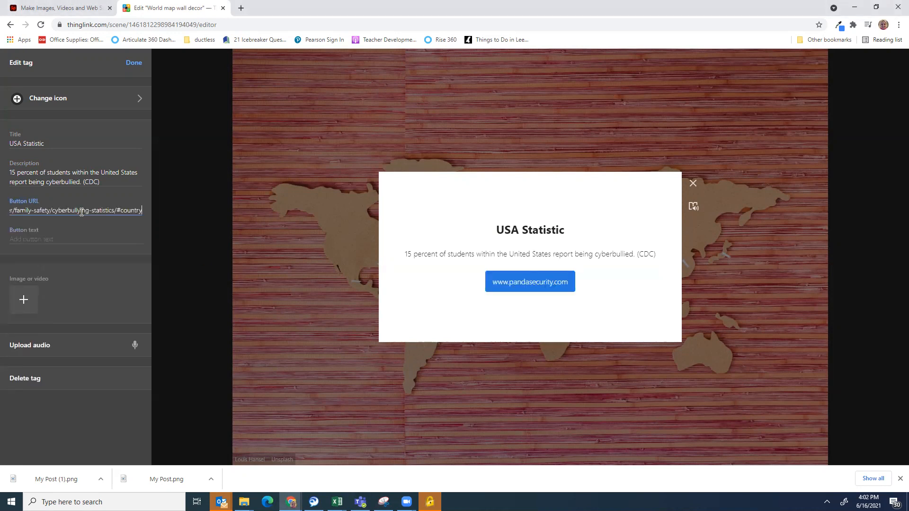
Set the button text of the USA Statistic tag to "Statistics for 2021 Cyberbullying"
left_click(43, 239)
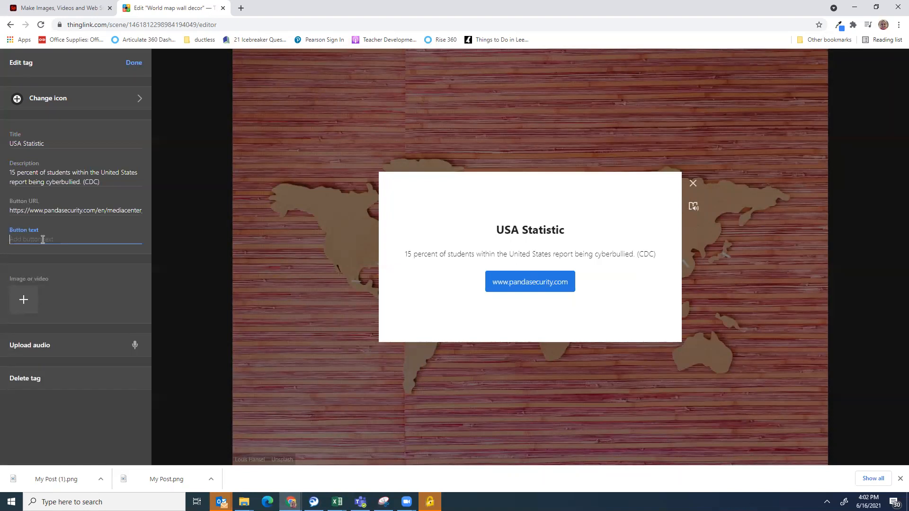
type("Statis")
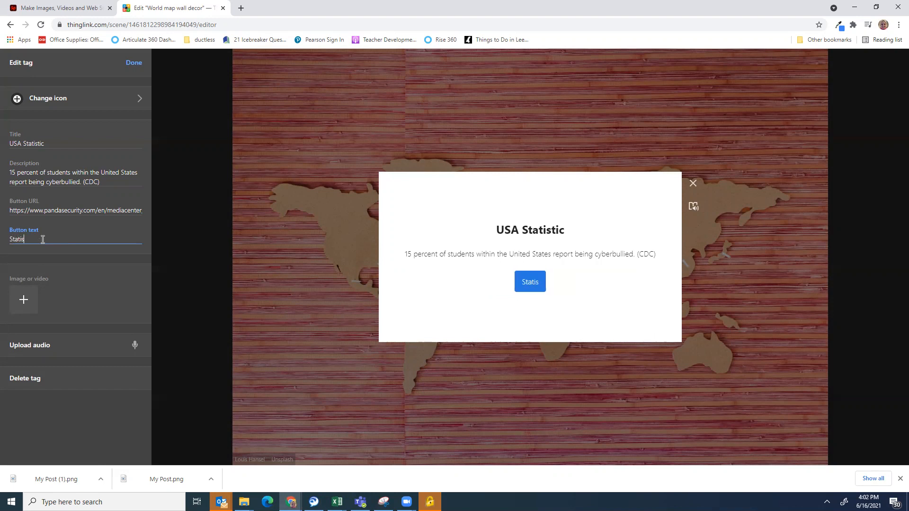
type("tics for 2021")
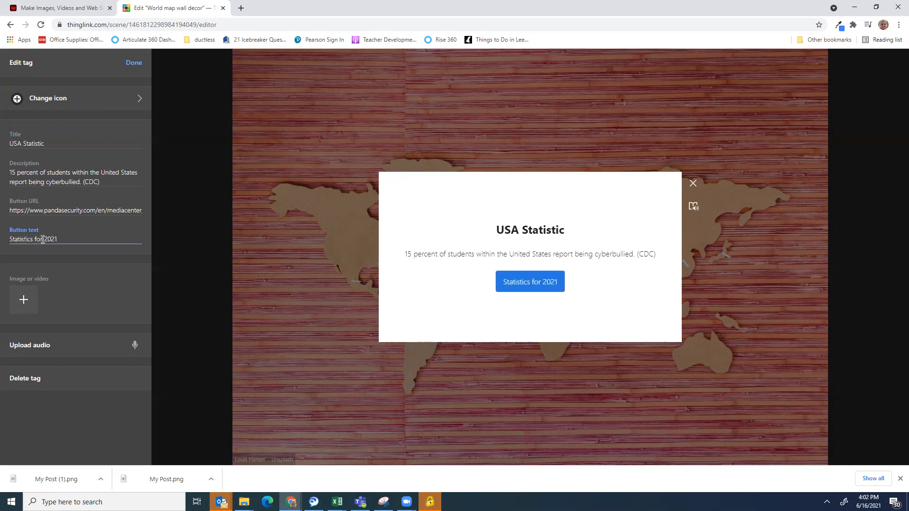
type(" Cyberb")
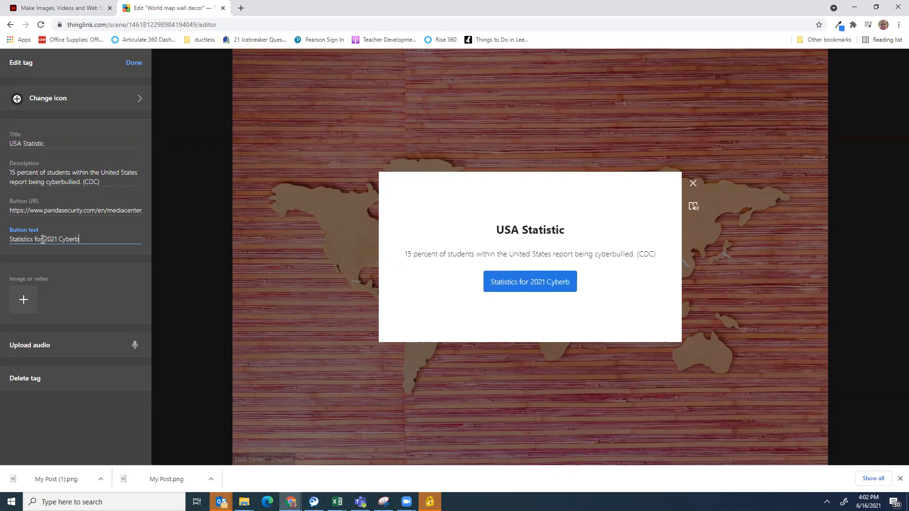
type("ullying")
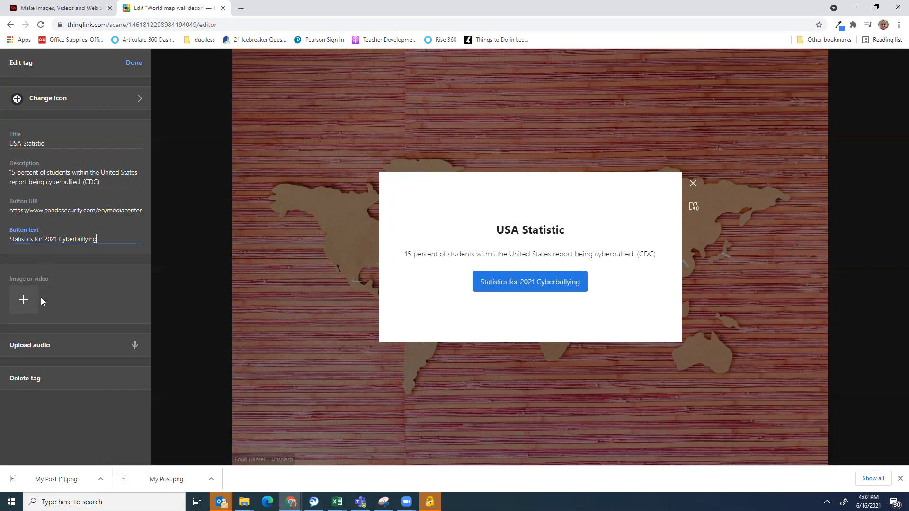
Add the image cyberbullying.jfif from the pictures folder to the USA Statistic tag
left_click(23, 301)
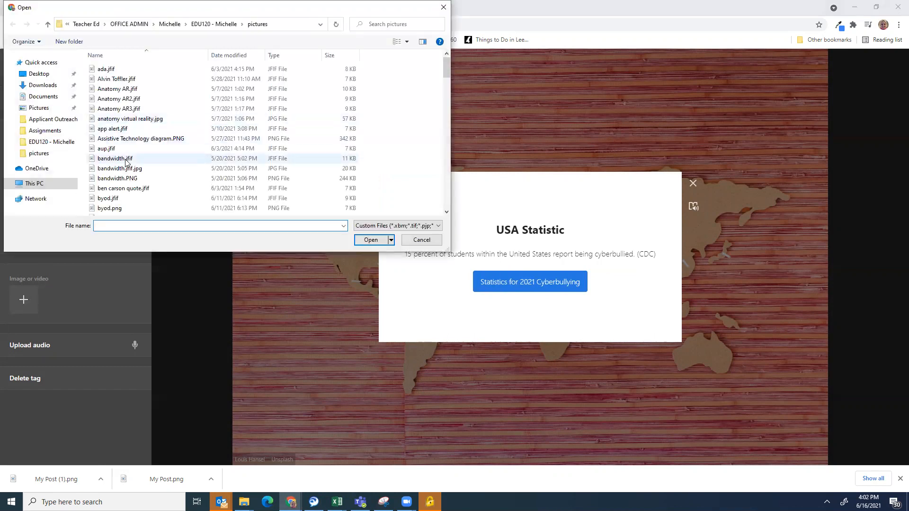
scroll(114, 151, "down", 8)
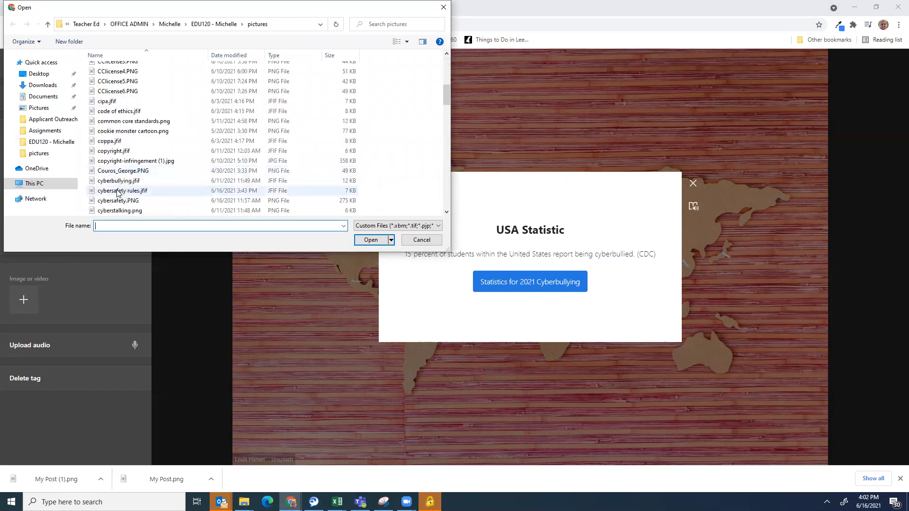
left_click(122, 180)
left_click(369, 241)
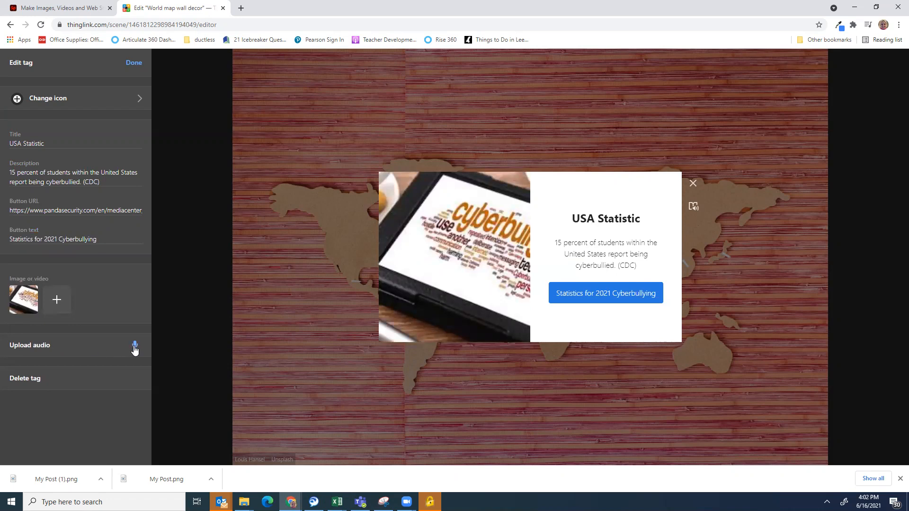
Record an audio clip for the tag, allowing microphone access, and move the finished tag onto the United States on the map
left_click(135, 346)
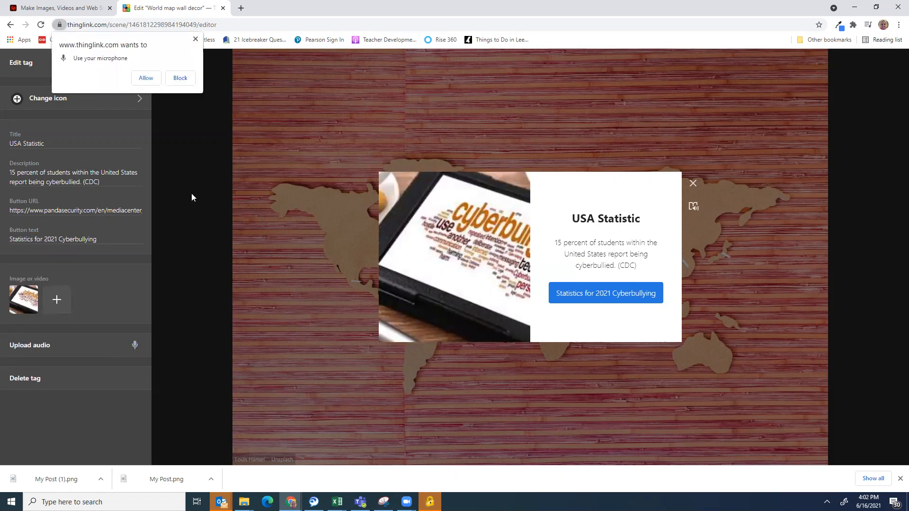
left_click(145, 79)
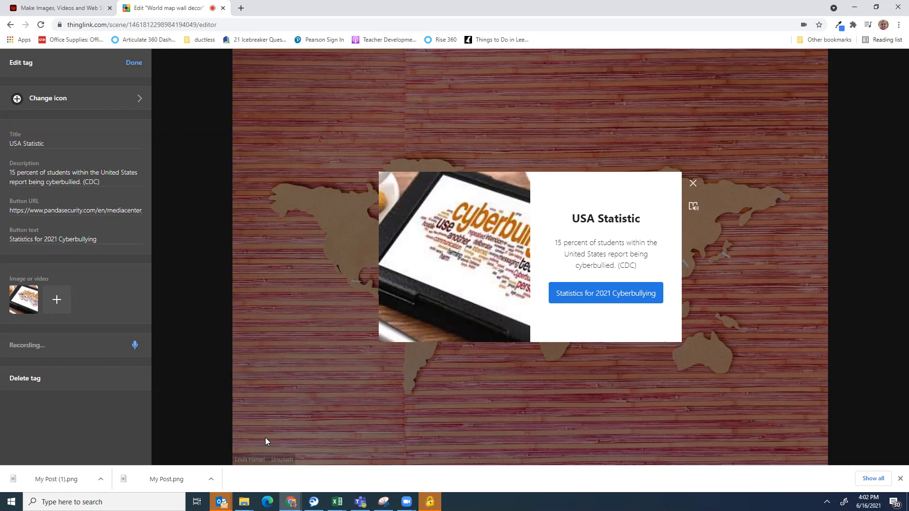
left_click(135, 345)
left_click(133, 65)
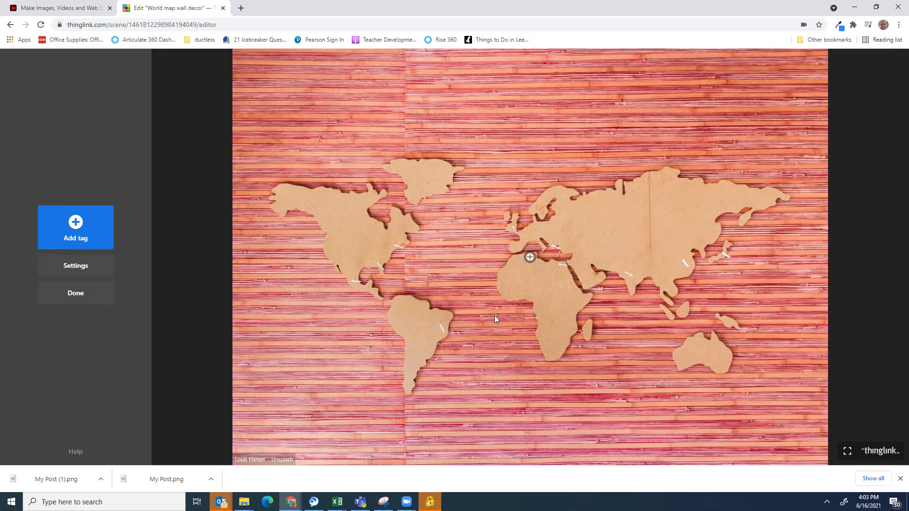
left_click_drag(531, 258, 364, 244)
Add another text and media tag to the map and title it "British Cyberbullying Statistic"
left_click(81, 228)
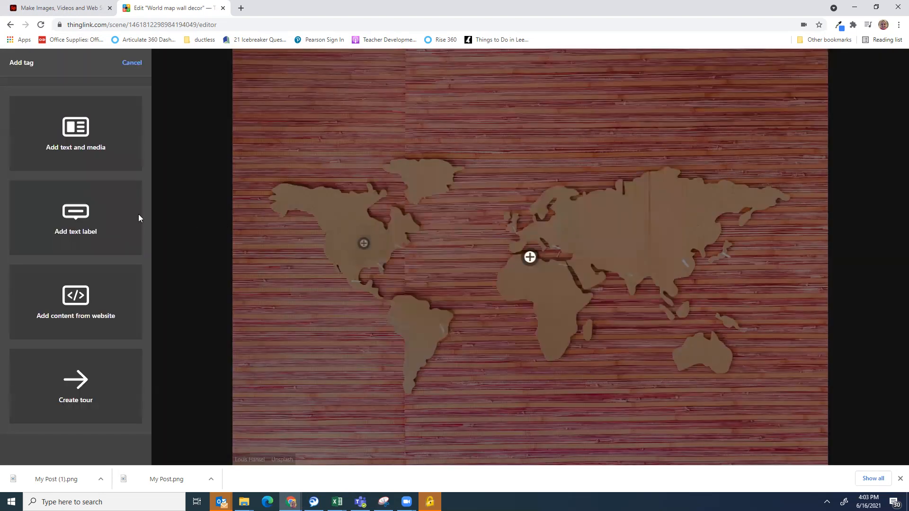
left_click(92, 132)
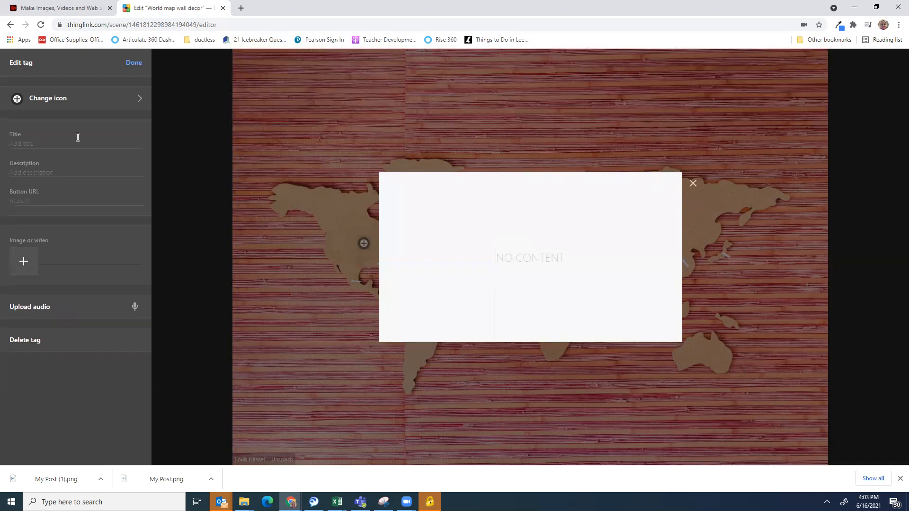
left_click(46, 142)
type("Bri")
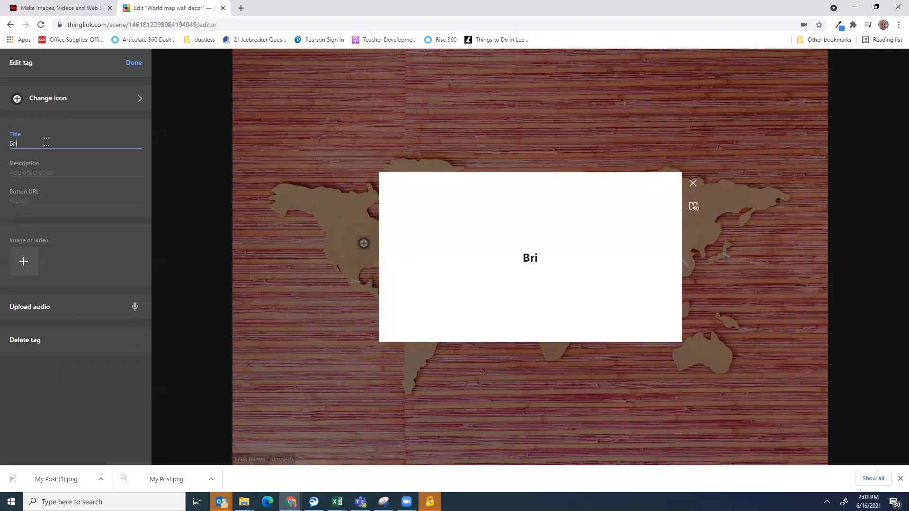
type("tish Cyberbullying Statistic")
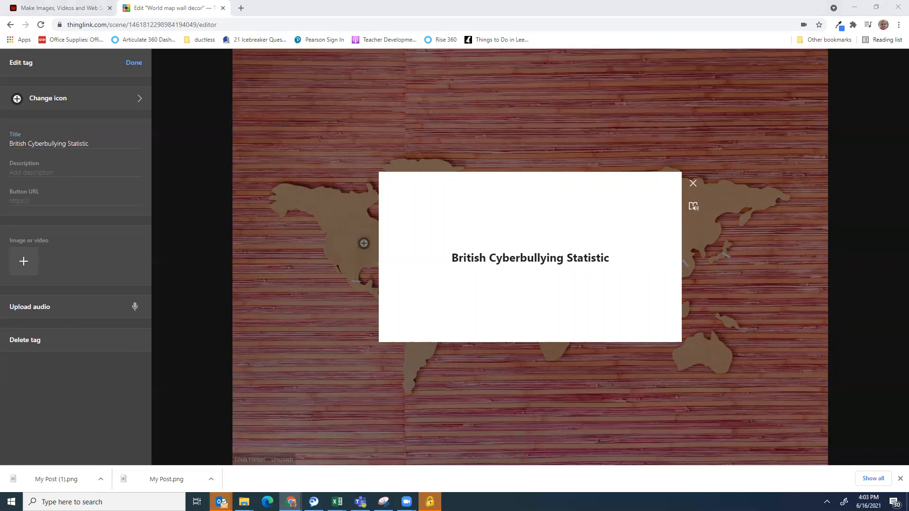
left_click(78, 172)
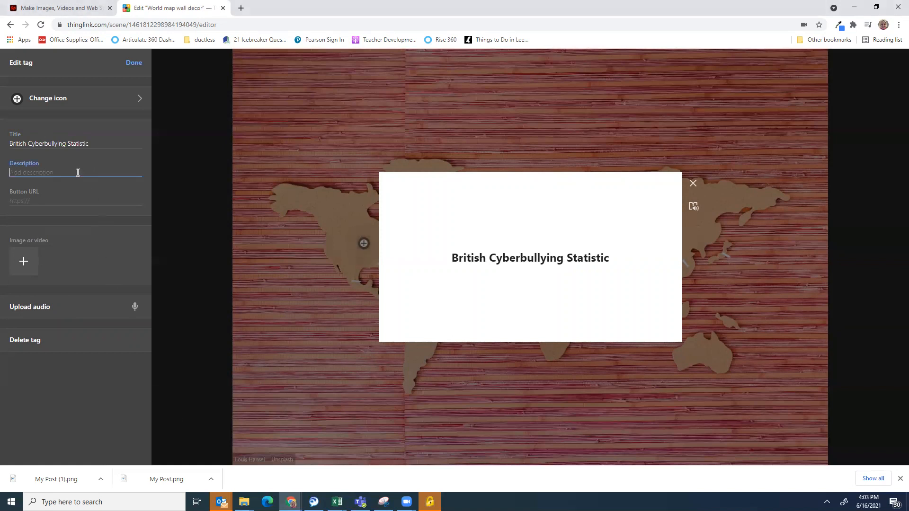
type("34 percent of British adolescents have experienced bullying in mobile games. (Cyberpsychology, Behavior, and Social Networking)")
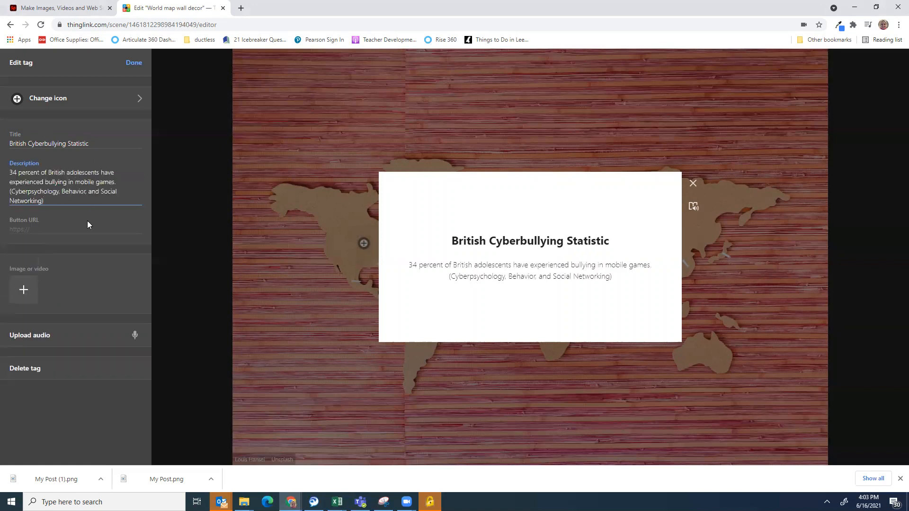
left_click(51, 227)
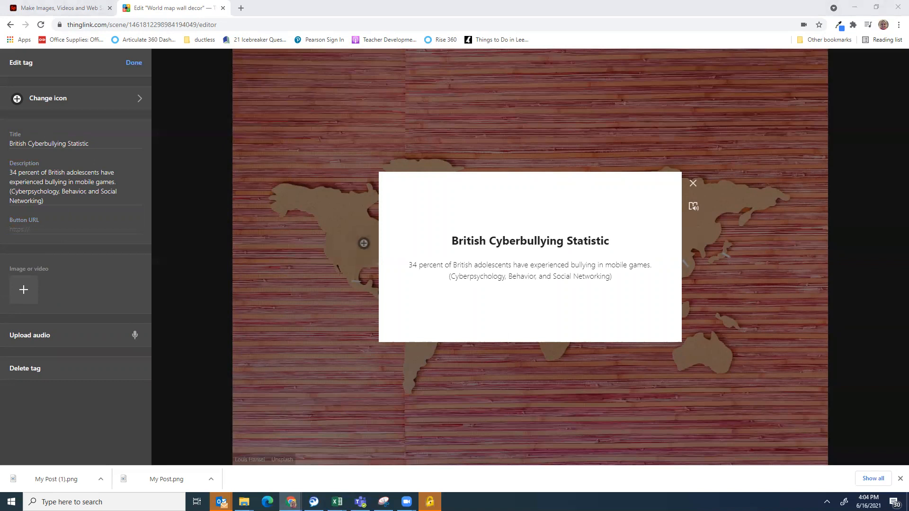
left_click(89, 227)
type("https://www.pandasecurity.com/en/mediacenter/family-safety/cyberbullying-statistics/#country")
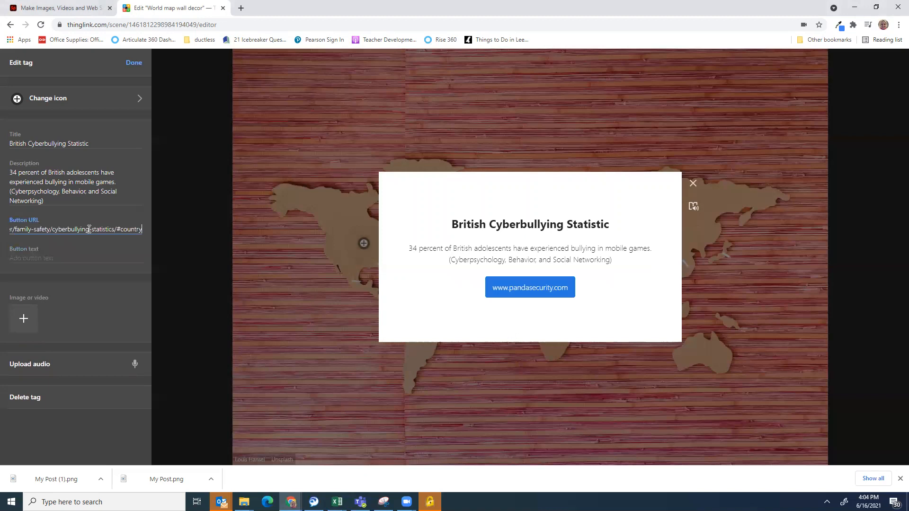
Set the British tag's button text to "British Cyberbullying Stats"
left_click(37, 256)
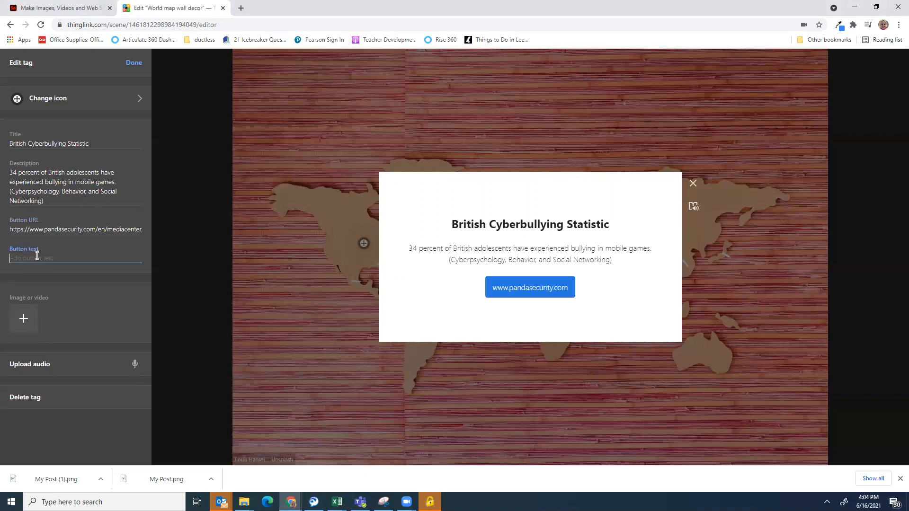
type("Britic")
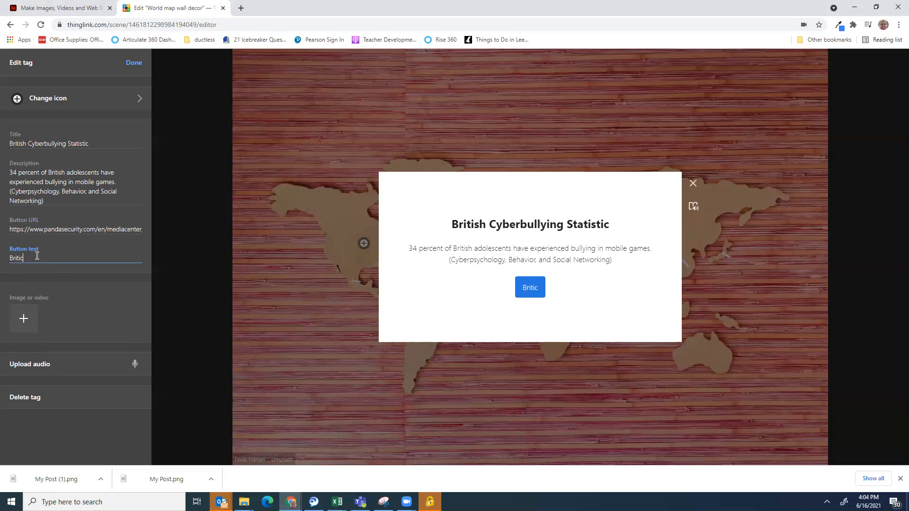
key("BackSpace")
type("sh")
type("Cyberbullying Stats")
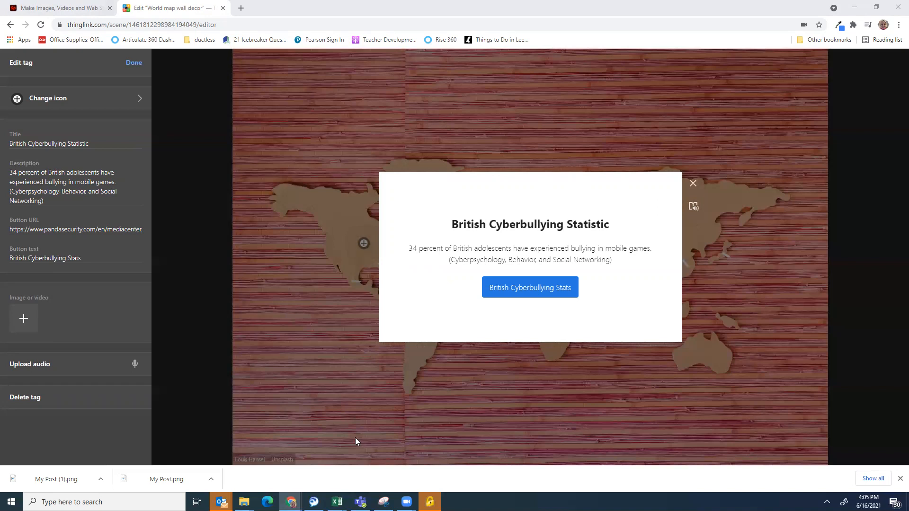
Add the image cyberbullying2.jfif from the pictures folder to the British Cyberbullying Statistic tag
left_click(22, 318)
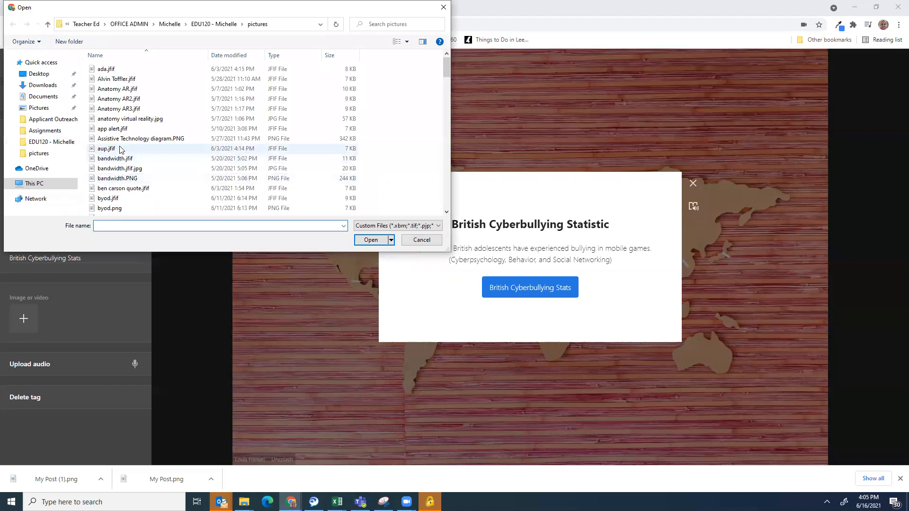
scroll(120, 150, "down", 3)
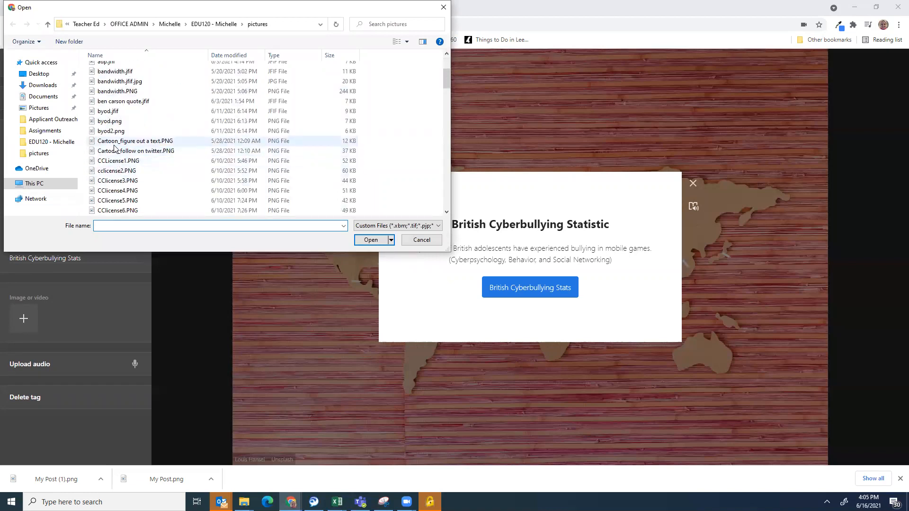
scroll(126, 189, "down", 2)
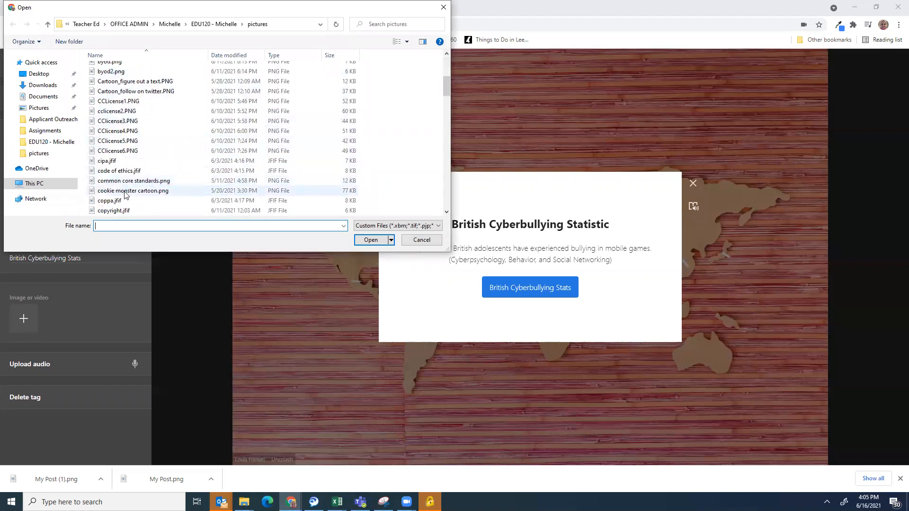
scroll(124, 194, "down", 2)
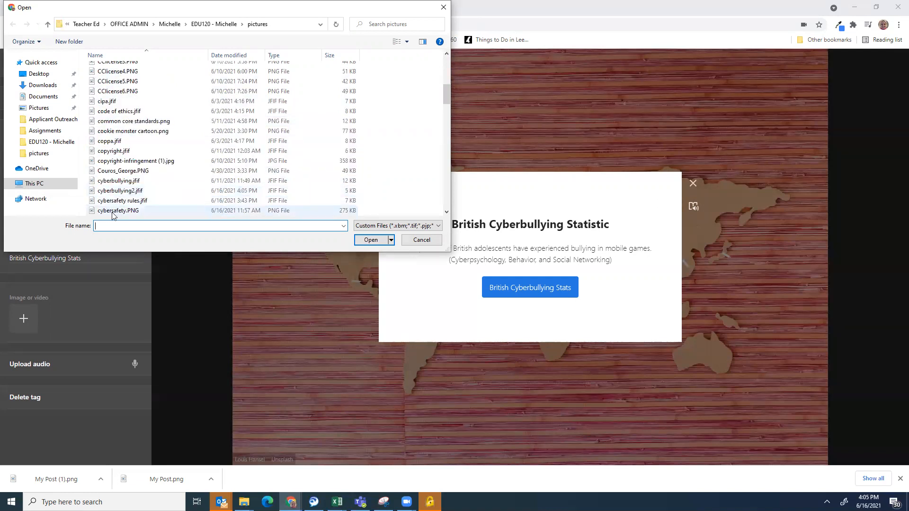
left_click(113, 191)
left_click(367, 240)
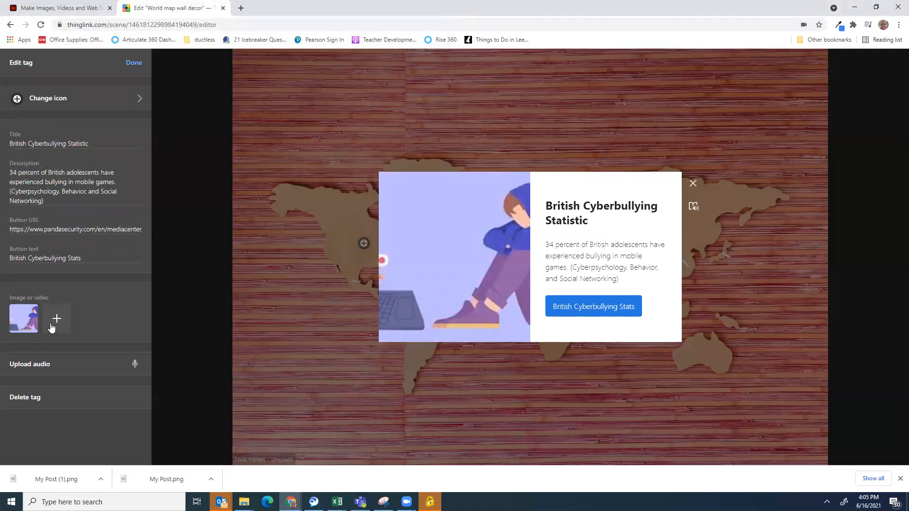
Move the completed British statistic tag onto Europe on the map and finish editing the image
left_click(129, 64)
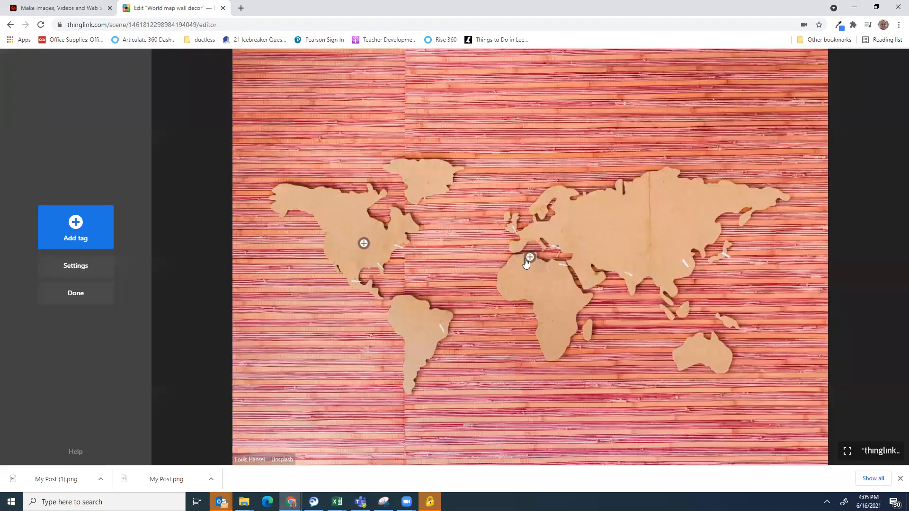
left_click_drag(530, 258, 559, 226)
left_click(61, 294)
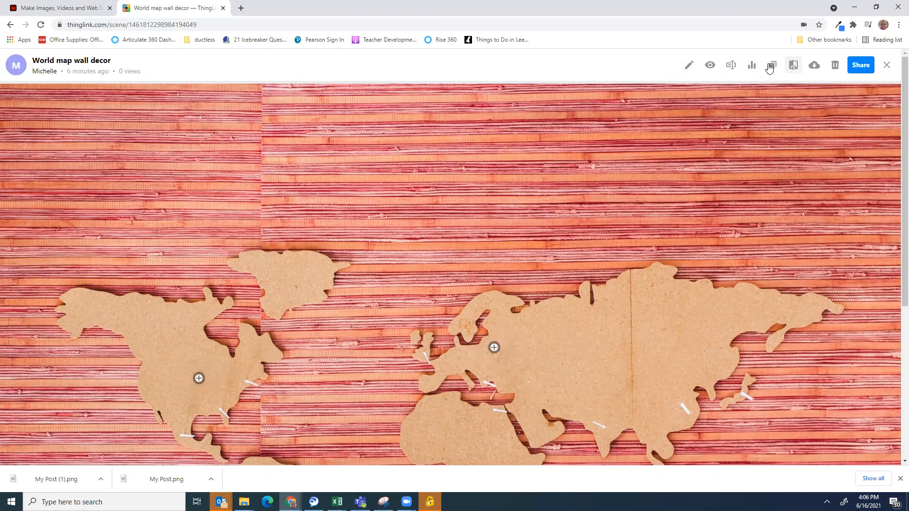
Rename the world map file to "Cyber Safety Tour"
left_click(731, 65)
triple_click(454, 151)
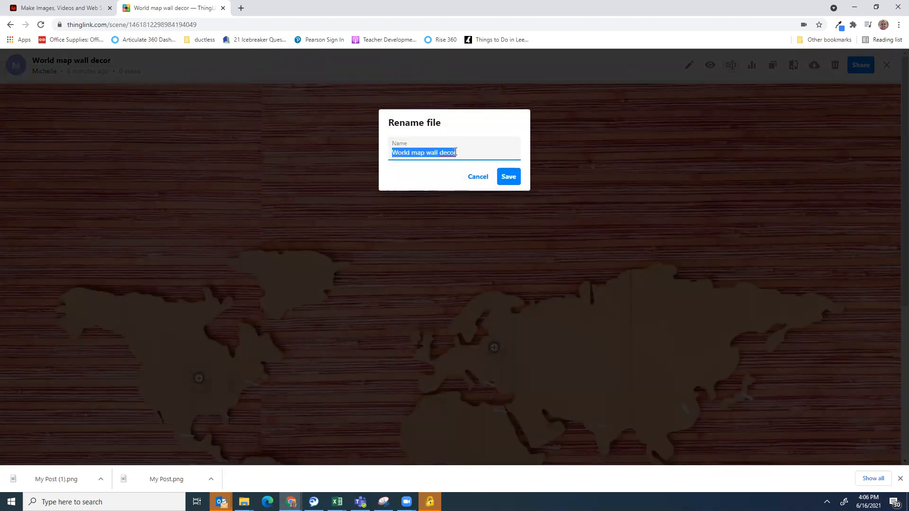
type("Cyber Safet")
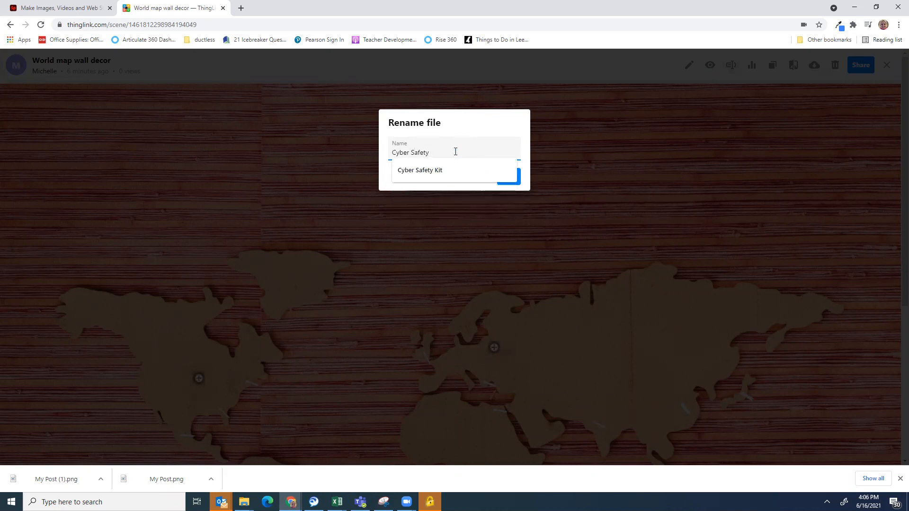
type("y")
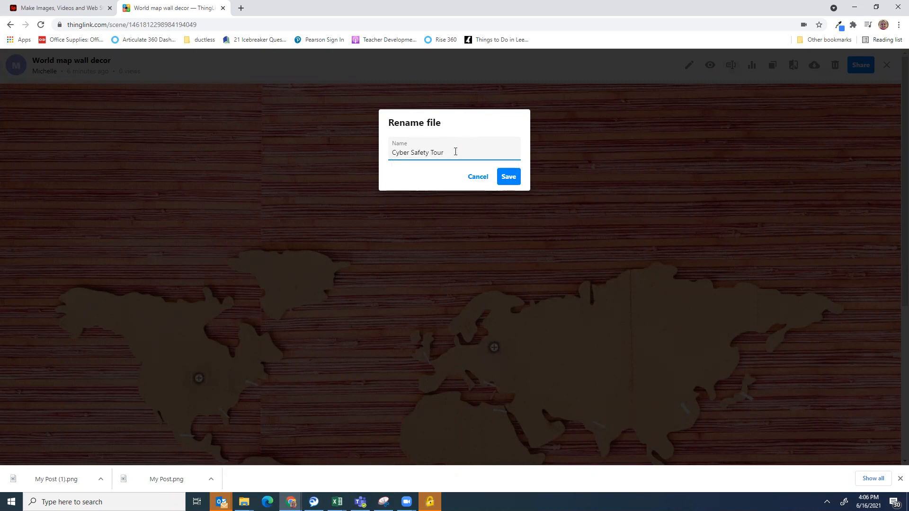
left_click(507, 176)
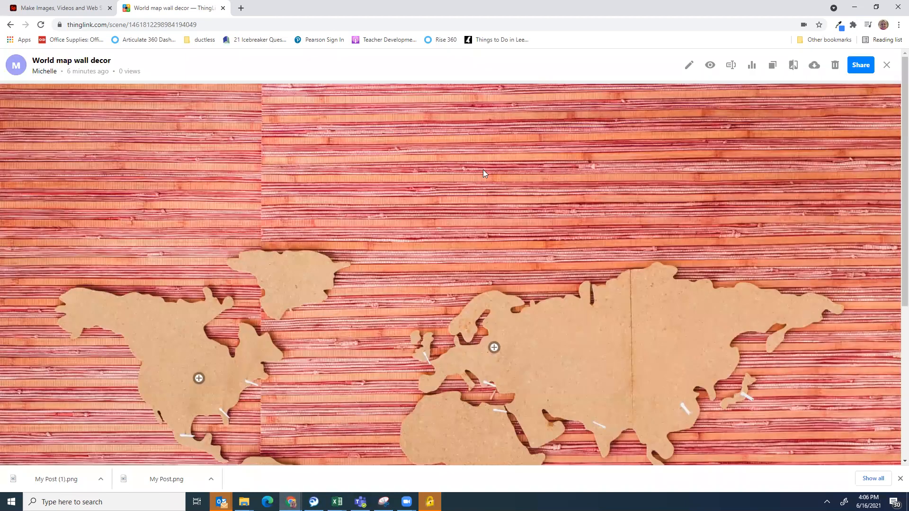
Open the most recent Cyber Safety Kit image from the content library for editing and add a tour tag to it
left_click(18, 66)
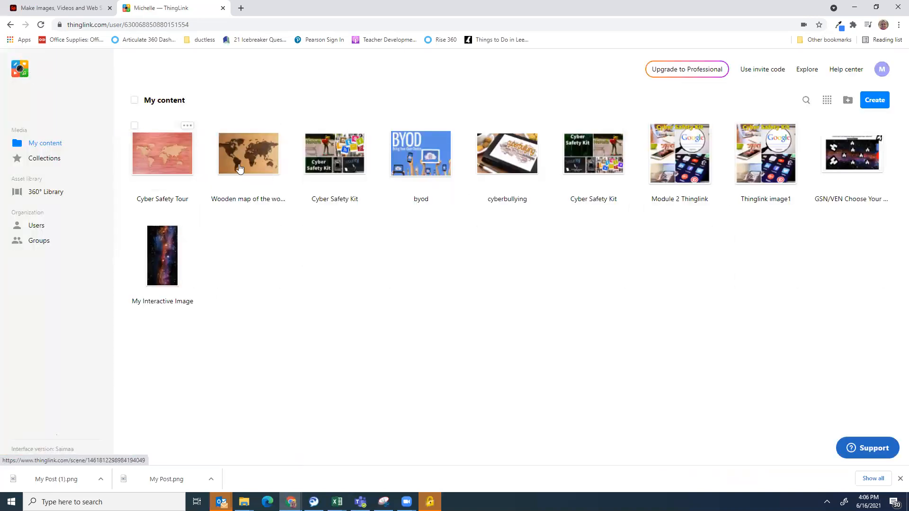
left_click(337, 151)
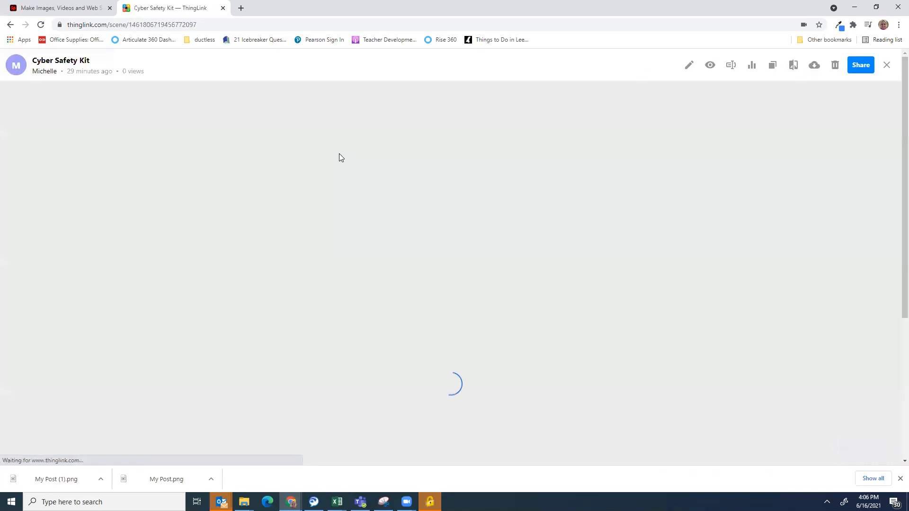
left_click(689, 70)
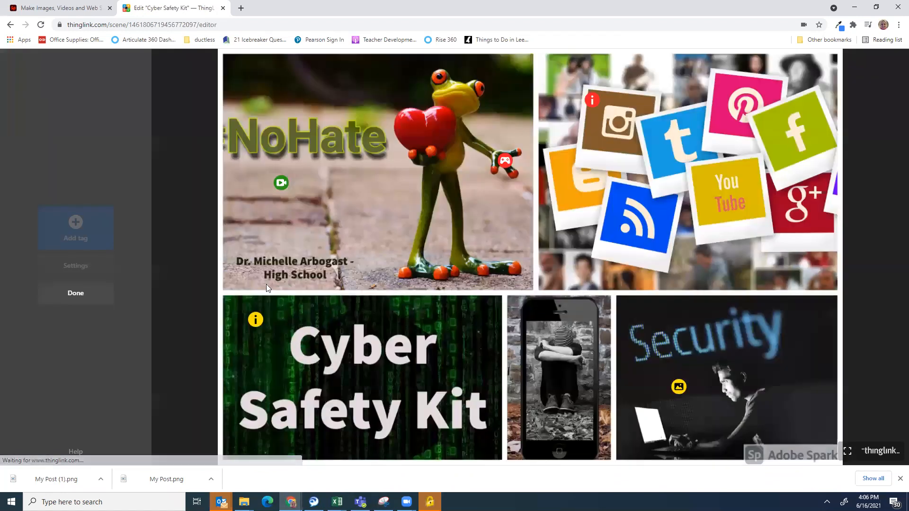
left_click(86, 231)
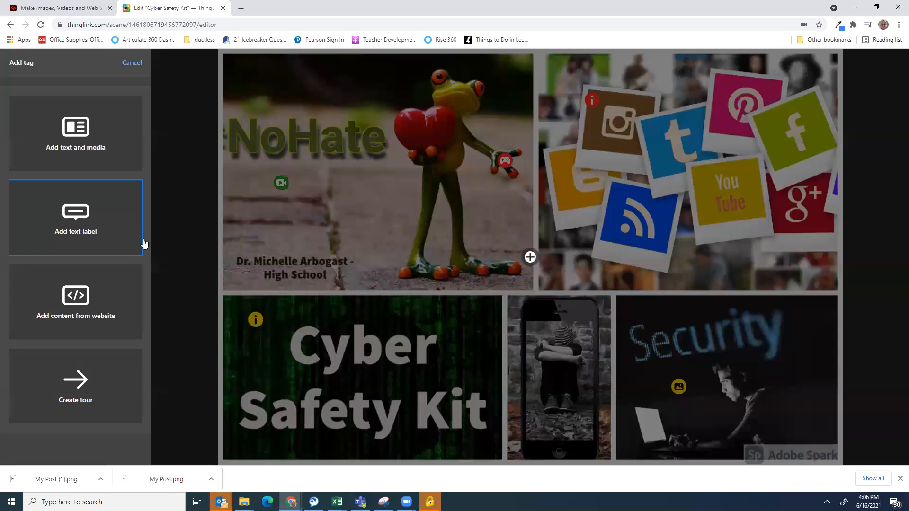
left_click(70, 386)
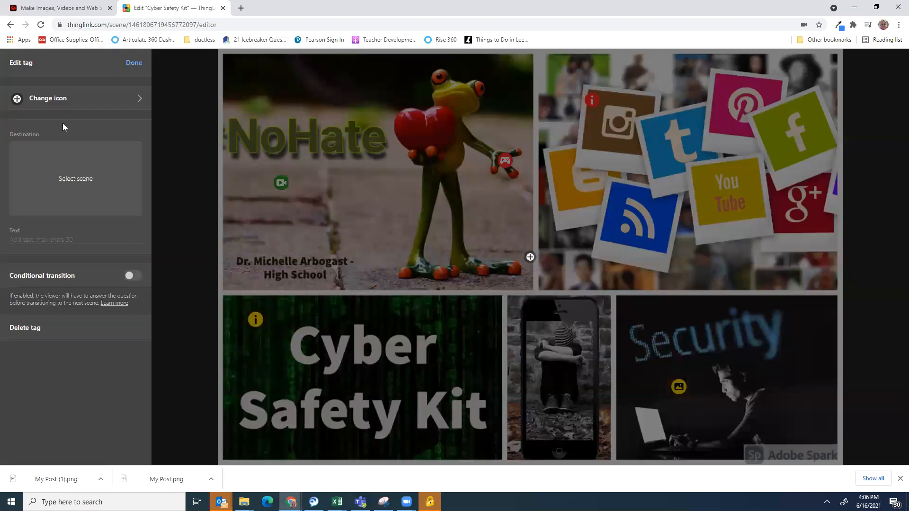
Give the tour tag a red location pin icon and set its destination to the Cyber Safety Tour scene
left_click(137, 99)
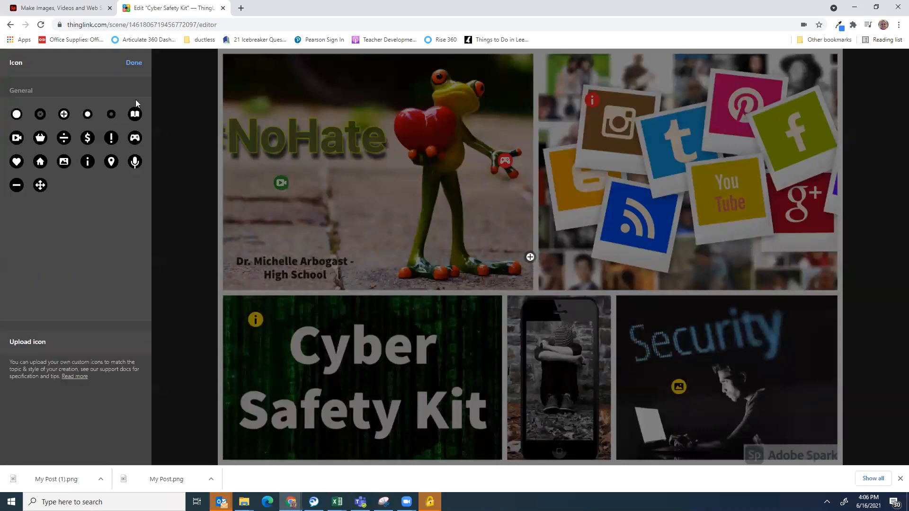
left_click(112, 162)
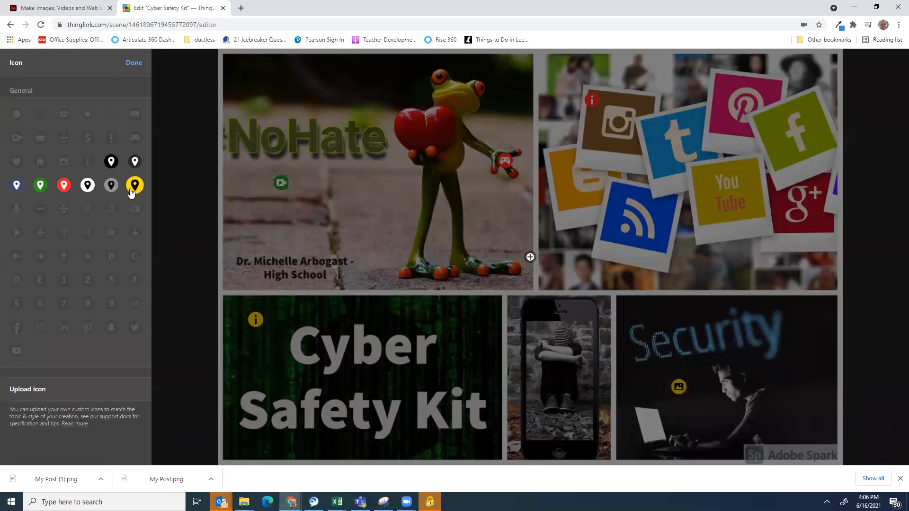
left_click(64, 186)
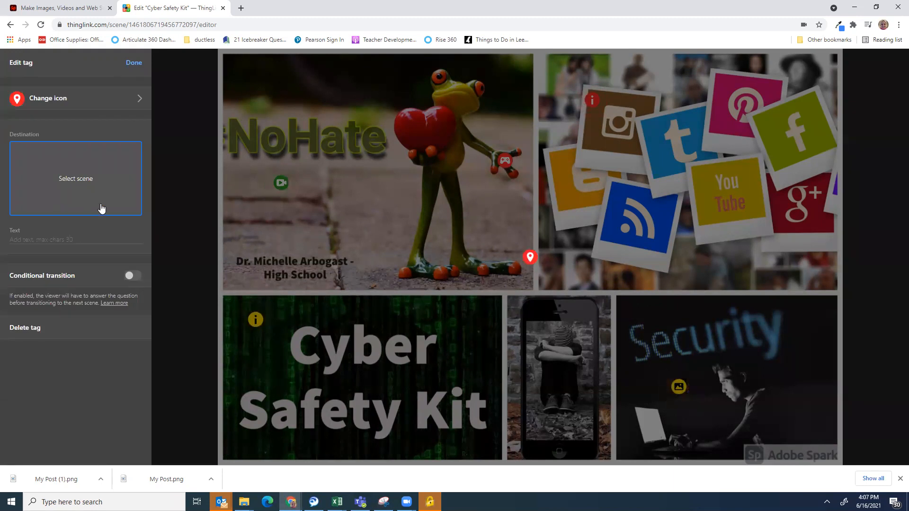
left_click(64, 180)
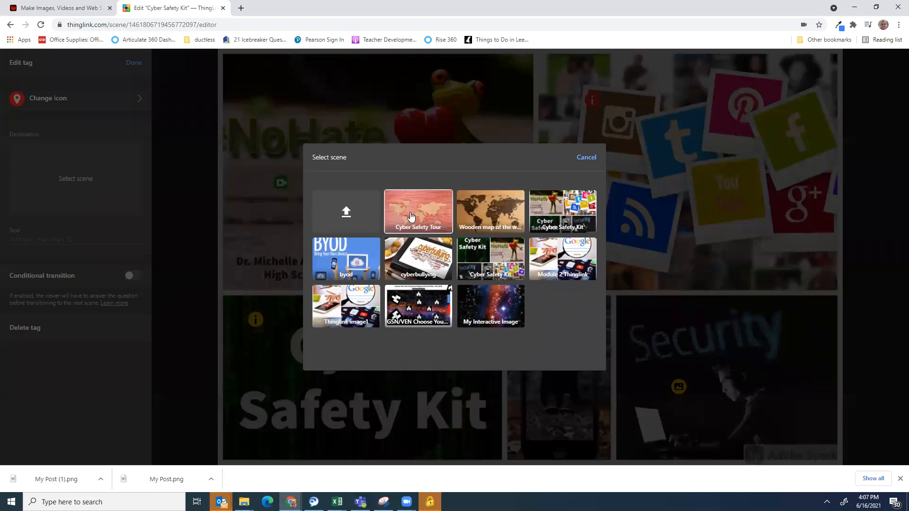
left_click(396, 205)
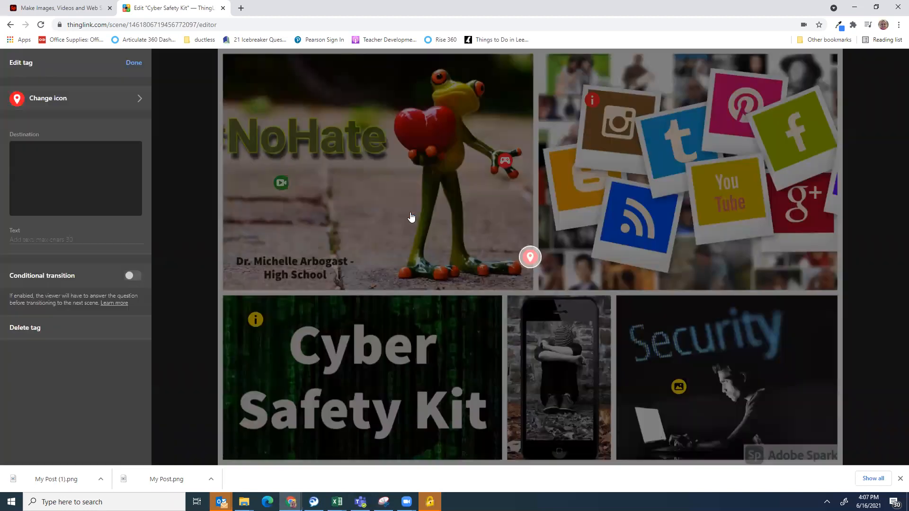
Label the tour tag "Check out Cyberbullying Stats" and move it onto the phone picture beside the Cyber Safety Kit title
left_click(37, 243)
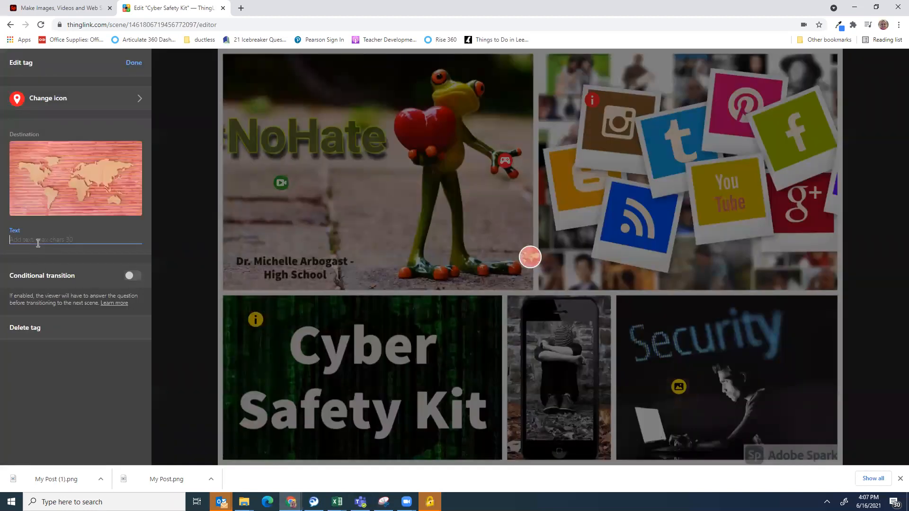
type("Check out ")
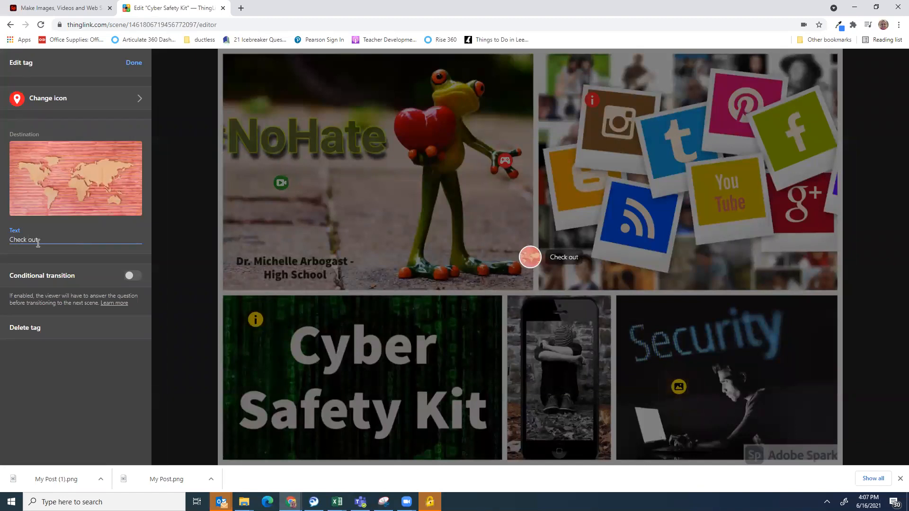
type("Cyberbullying Stats")
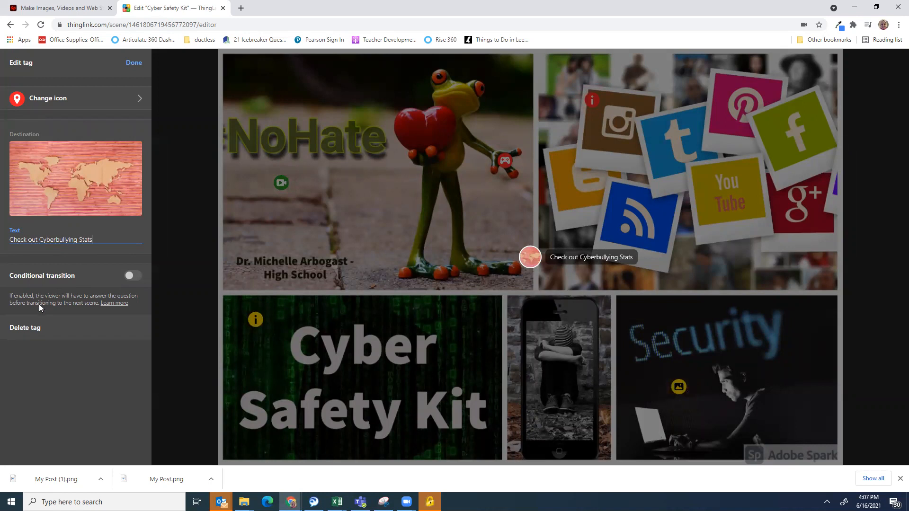
left_click(135, 67)
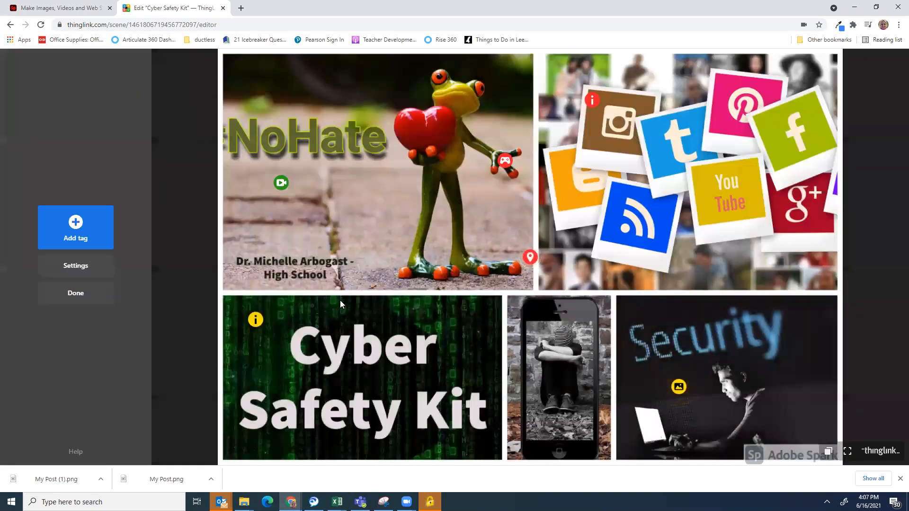
left_click_drag(530, 258, 533, 320)
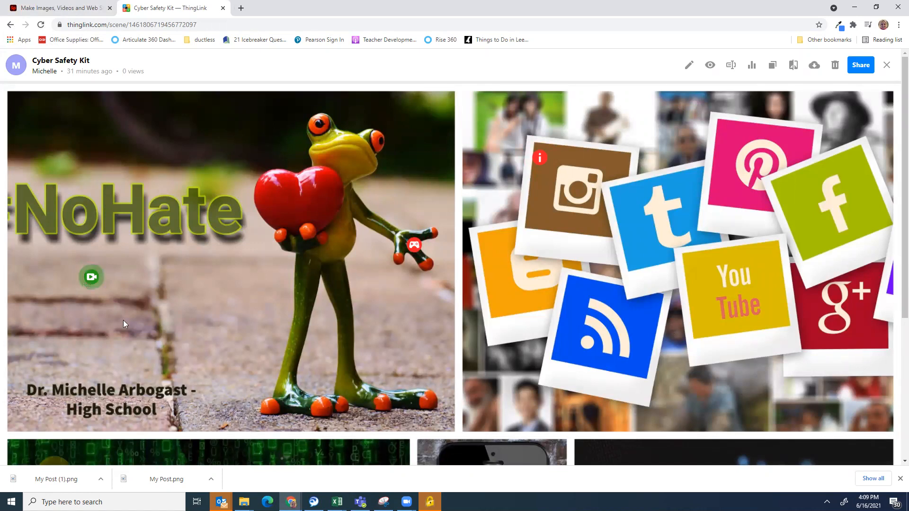
Test the Security picture tag, the #NoHate video tag and the Cyber Safety Kit info tag, accepting the embedded website's cookies and closing each one
scroll(594, 325, "down", 4)
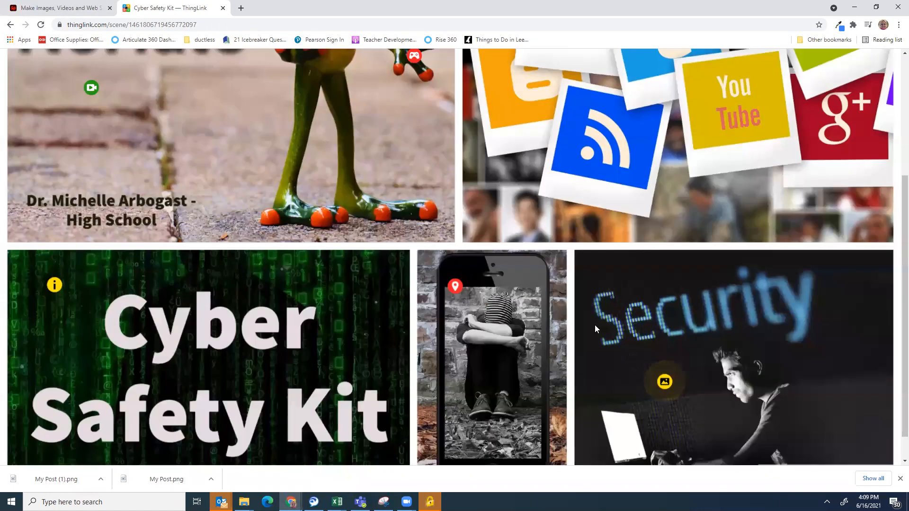
left_click(662, 383)
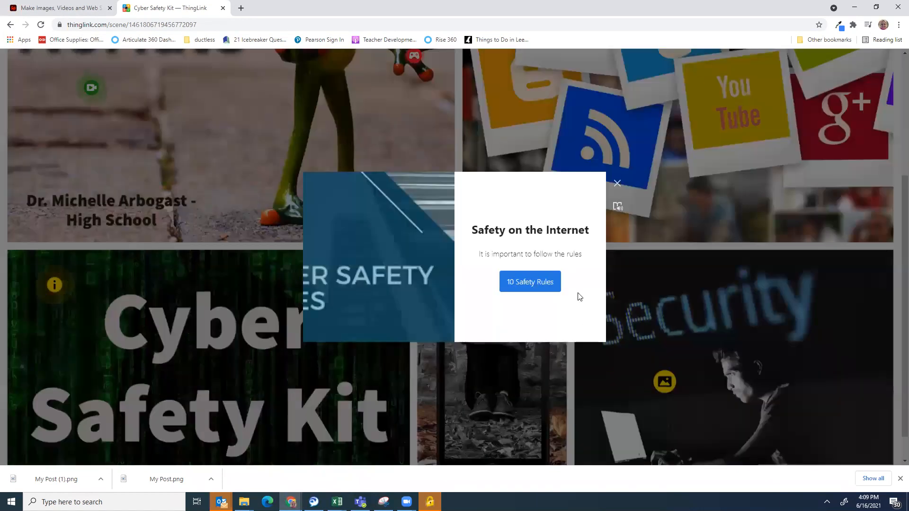
left_click(616, 182)
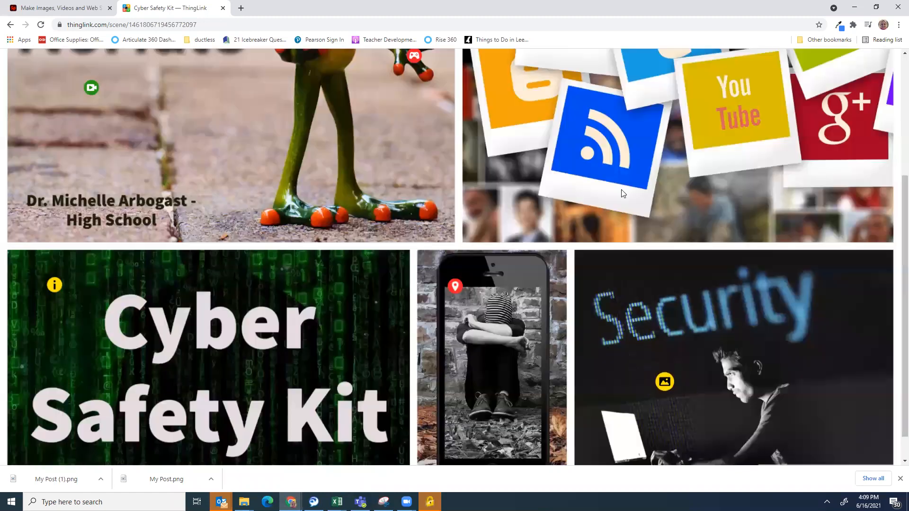
left_click(91, 88)
left_click(691, 141)
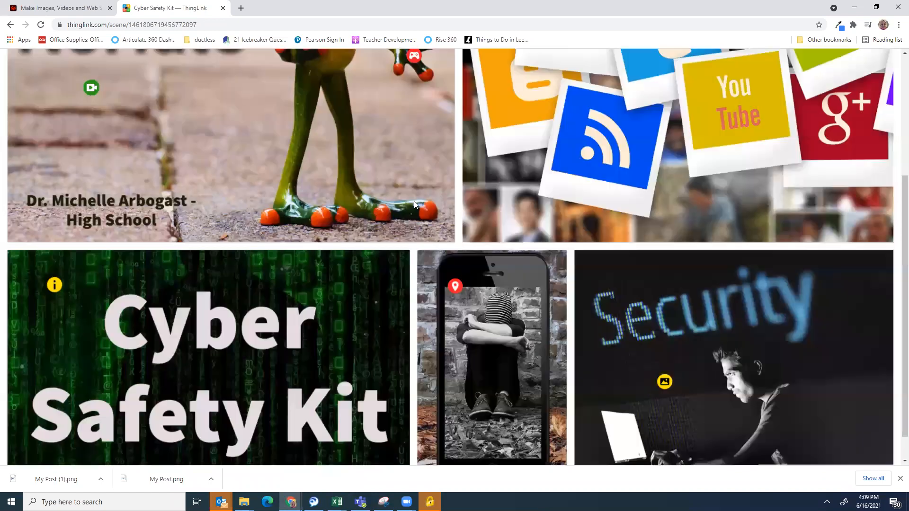
left_click(53, 289)
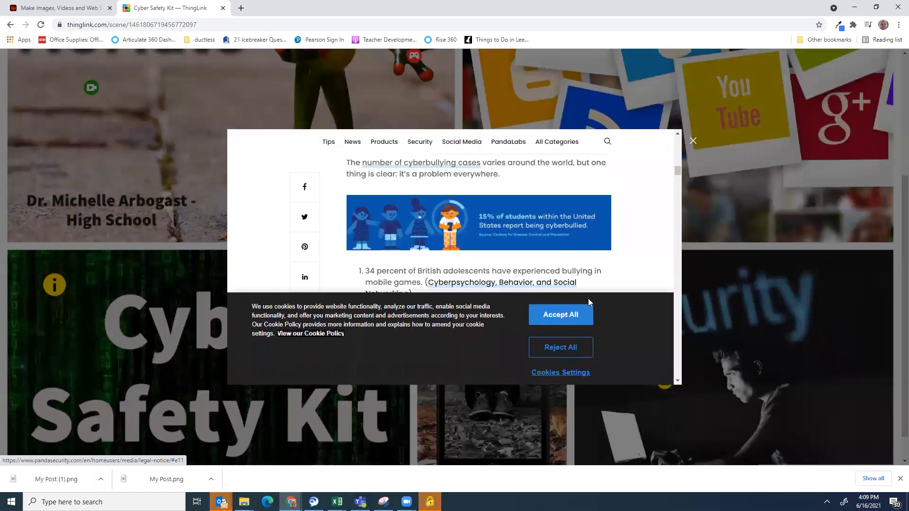
left_click(561, 313)
left_click(691, 141)
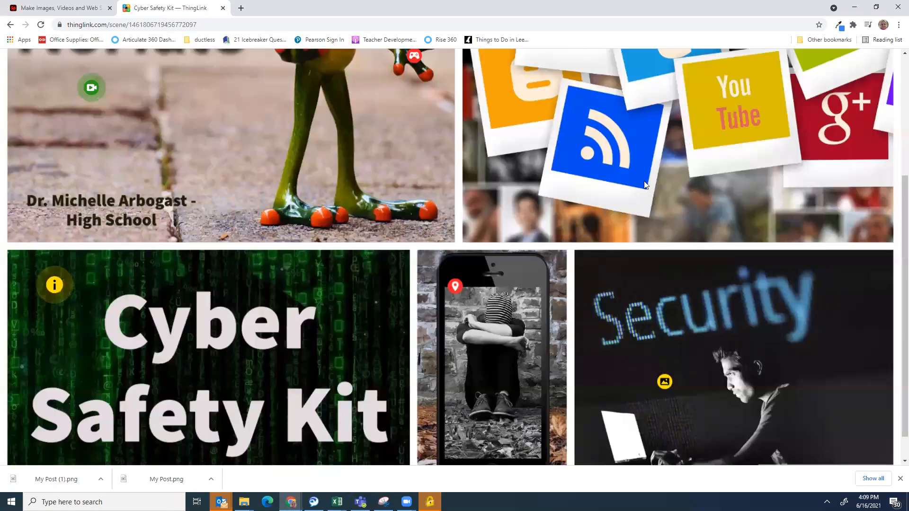
Test the tour tag on the phone picture and the British statistic tag on the world map, then return to the Cyber Safety Kit image
scroll(663, 199, "up", 4)
mouse_move(538, 161)
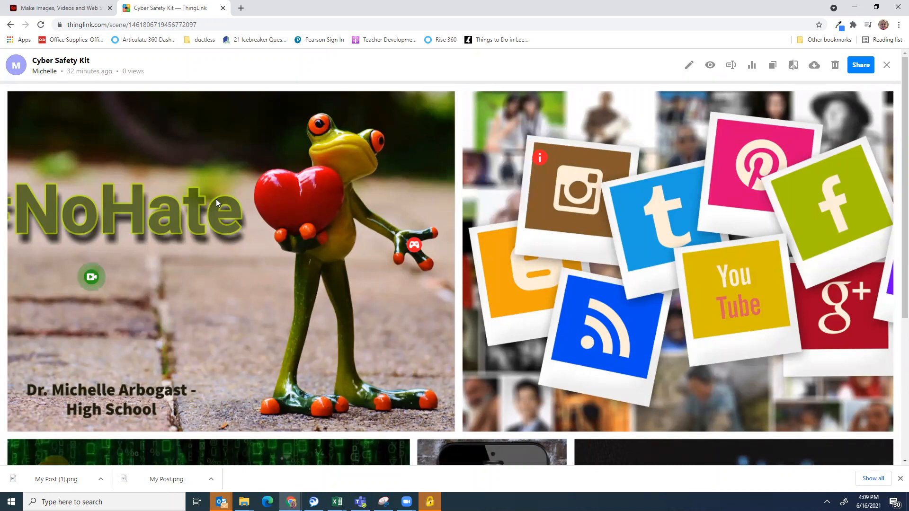
scroll(585, 256, "down", 4)
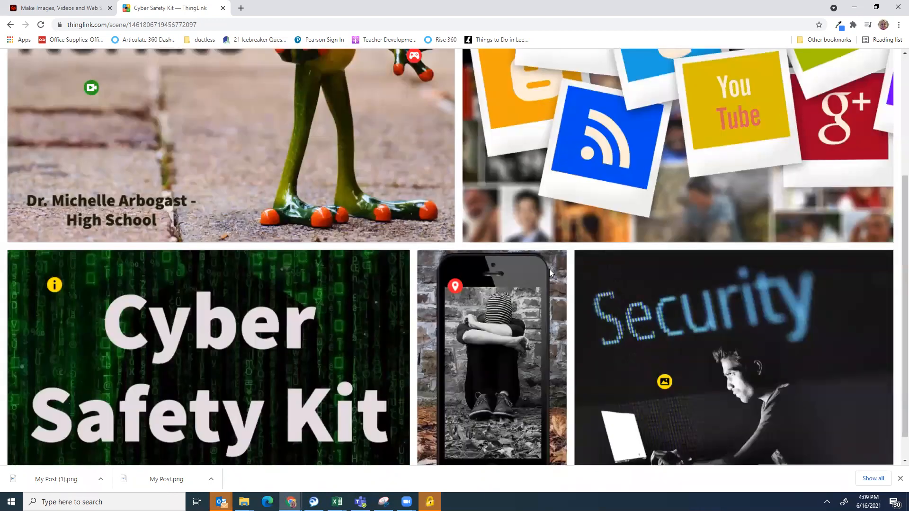
left_click(453, 290)
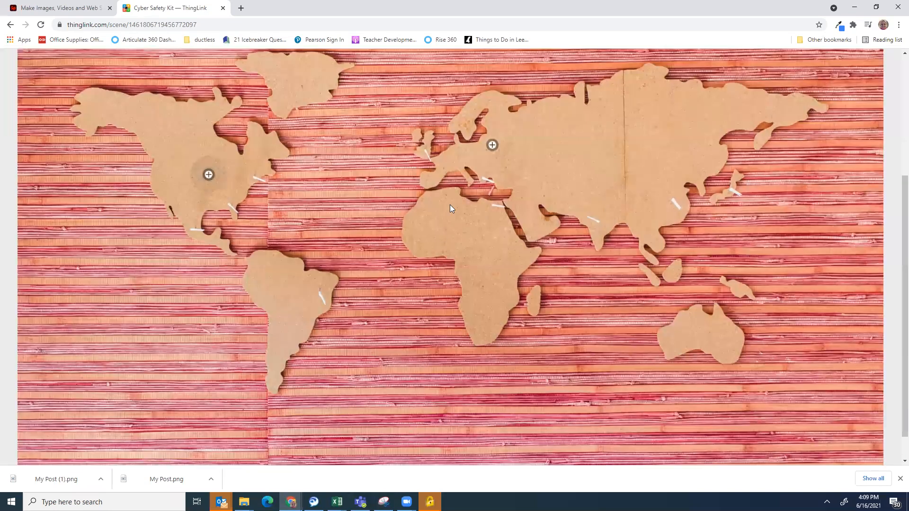
left_click(493, 146)
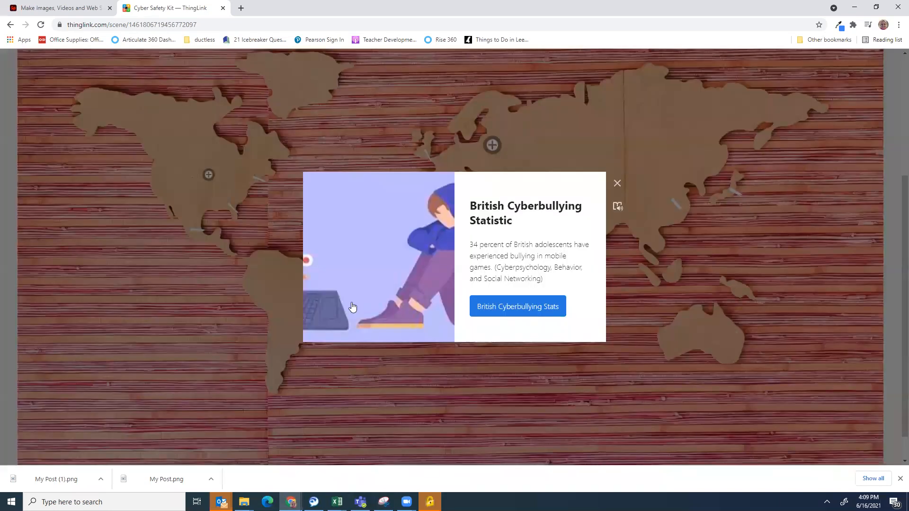
left_click(10, 24)
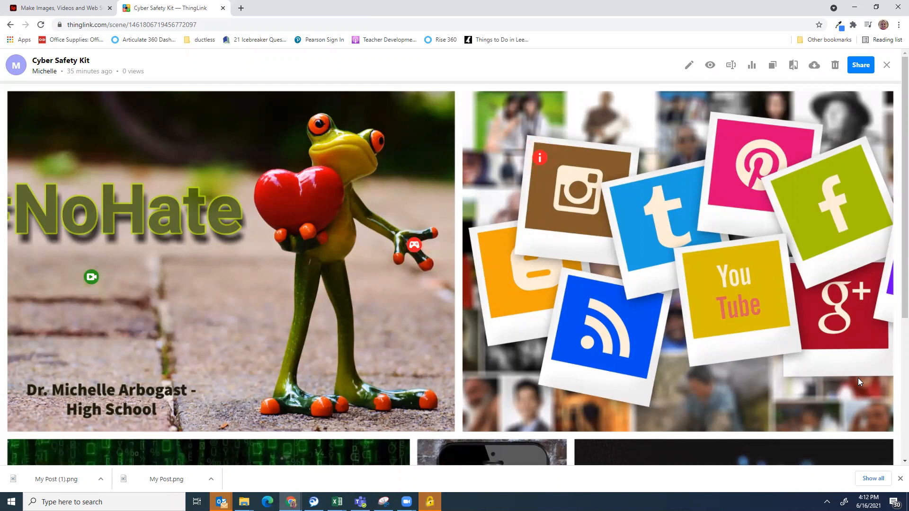
Review the share link and social publishing options for the Cyber Safety Kit image, and copy its embed code
left_click(858, 70)
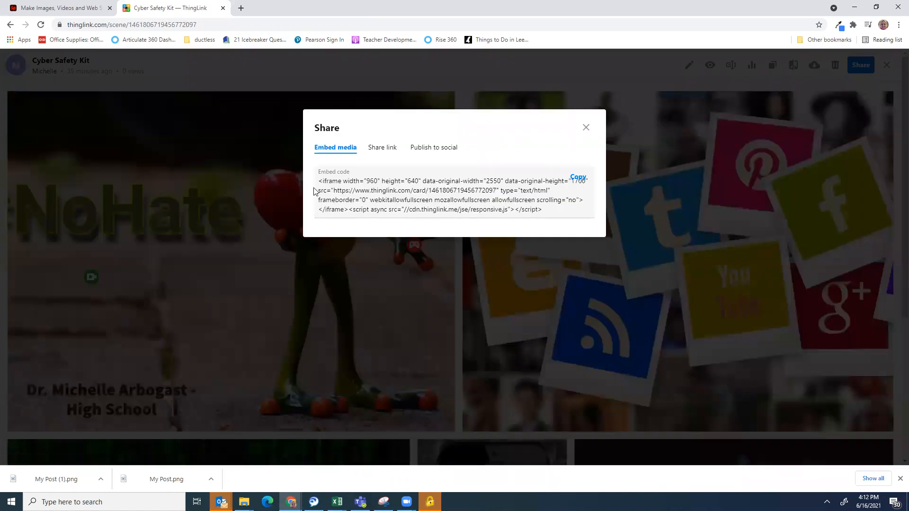
left_click(381, 148)
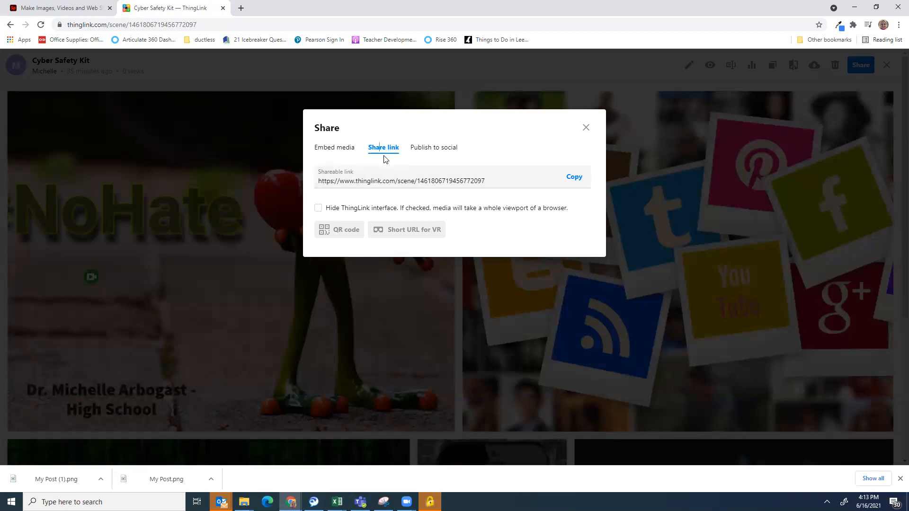
left_click(453, 150)
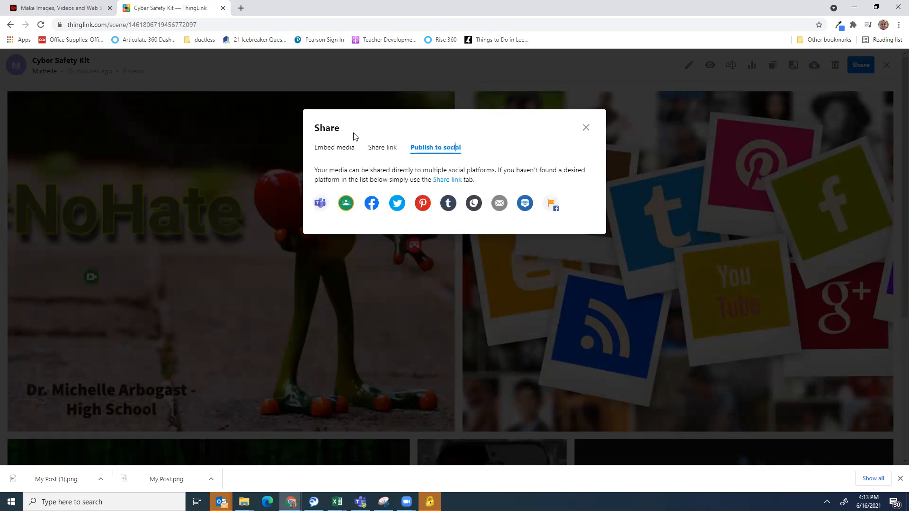
left_click(347, 150)
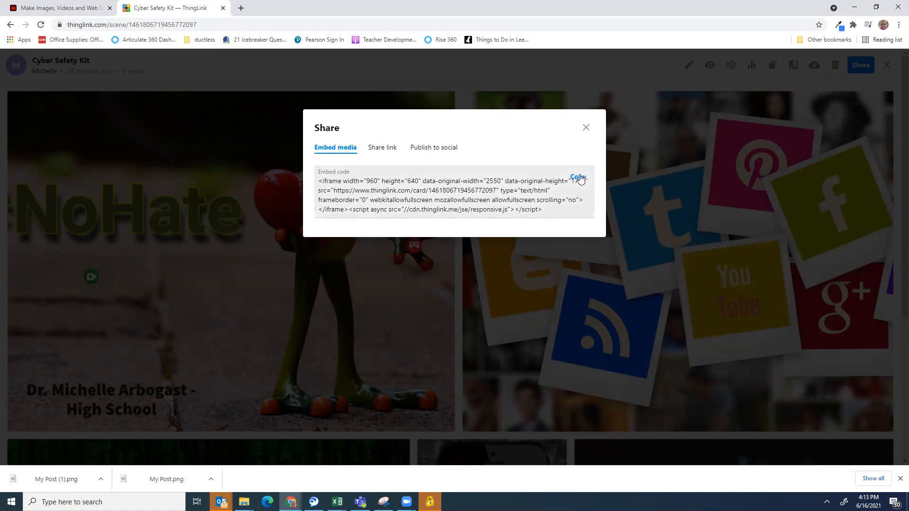
left_click(579, 178)
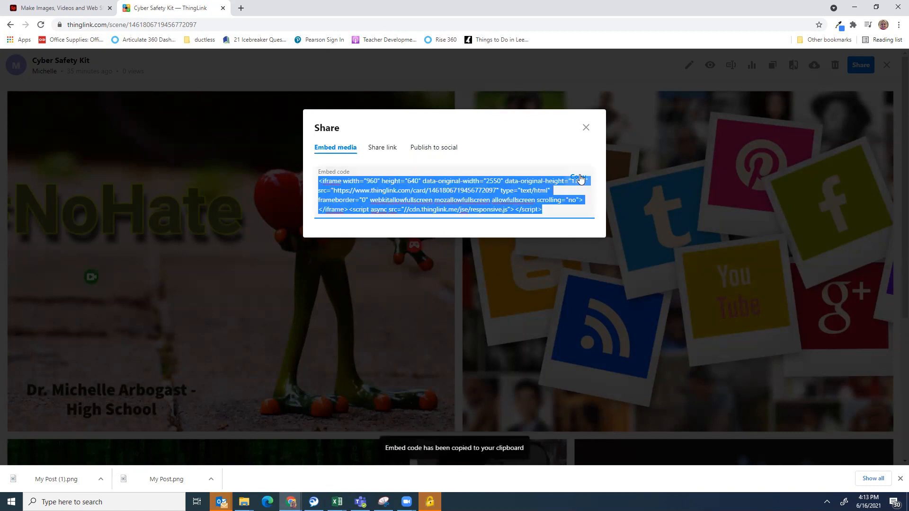
Switch to Google Sites in a new browser tab and open the EdTech Toolkit page of the Week 3 portfolio site
left_click(239, 7)
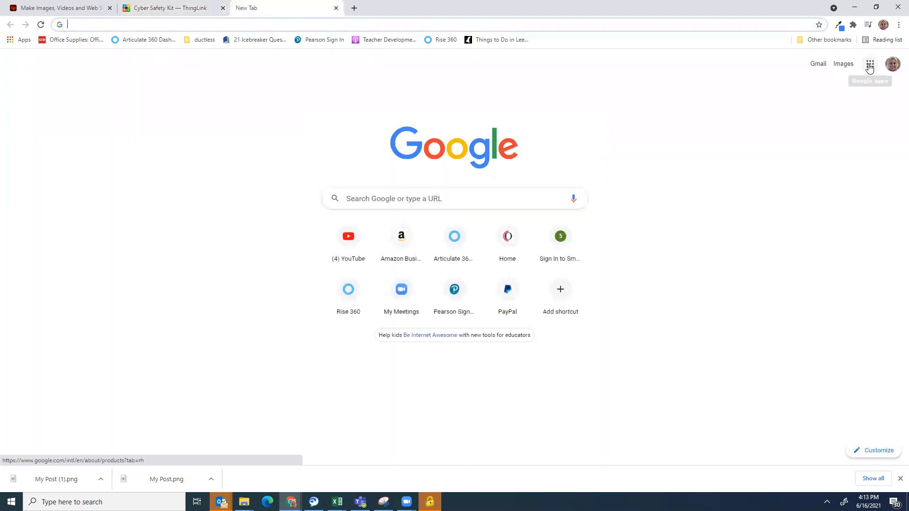
left_click(870, 66)
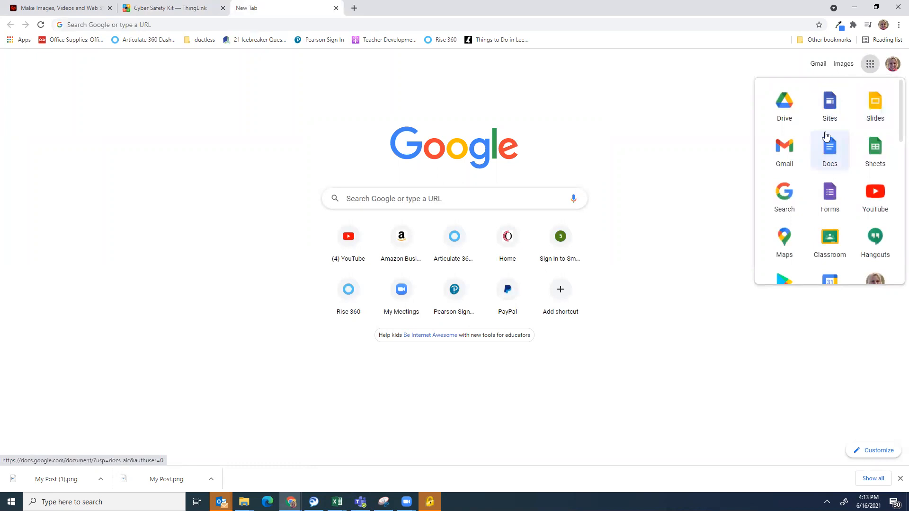
left_click(829, 99)
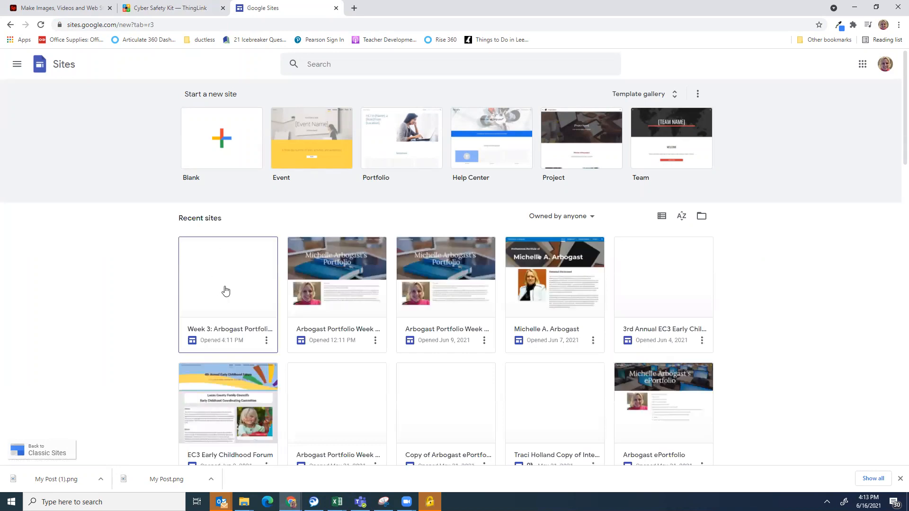
left_click(228, 288)
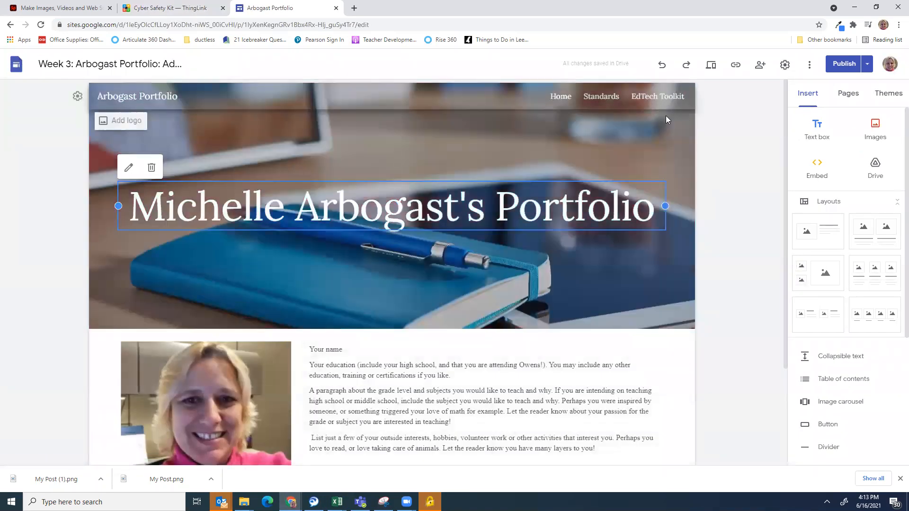
left_click(669, 97)
Add a "Cyber Safety Kit" text box at the end of the EdTech Toolkit page and give it the Heading style
scroll(672, 253, "down", 5)
scroll(547, 249, "down", 15)
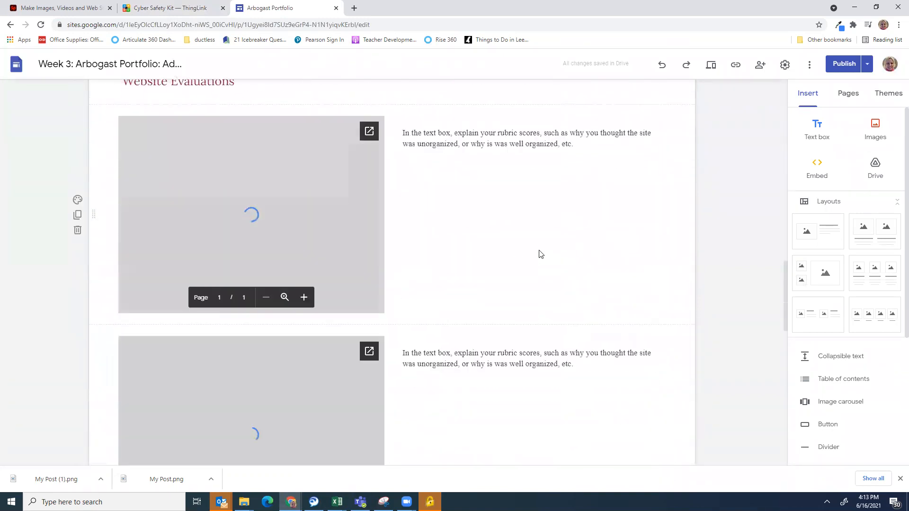
scroll(541, 255, "down", 10)
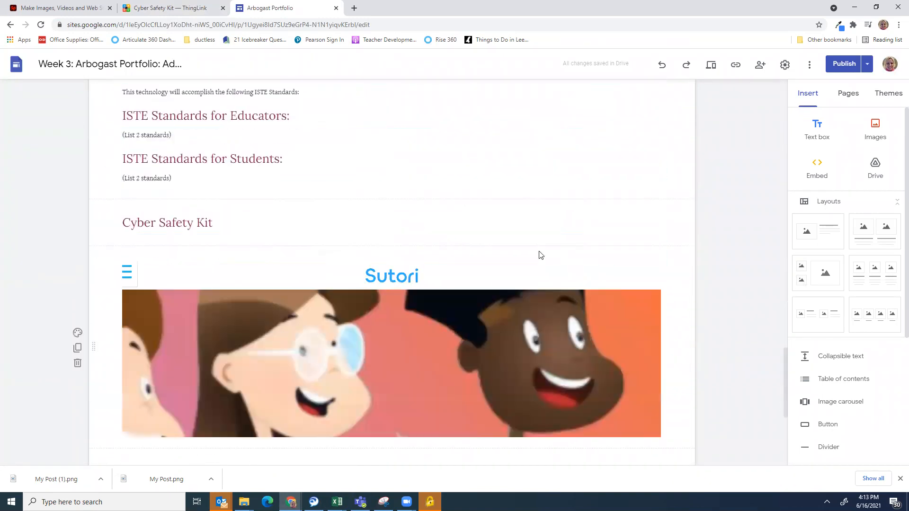
scroll(541, 255, "down", 3)
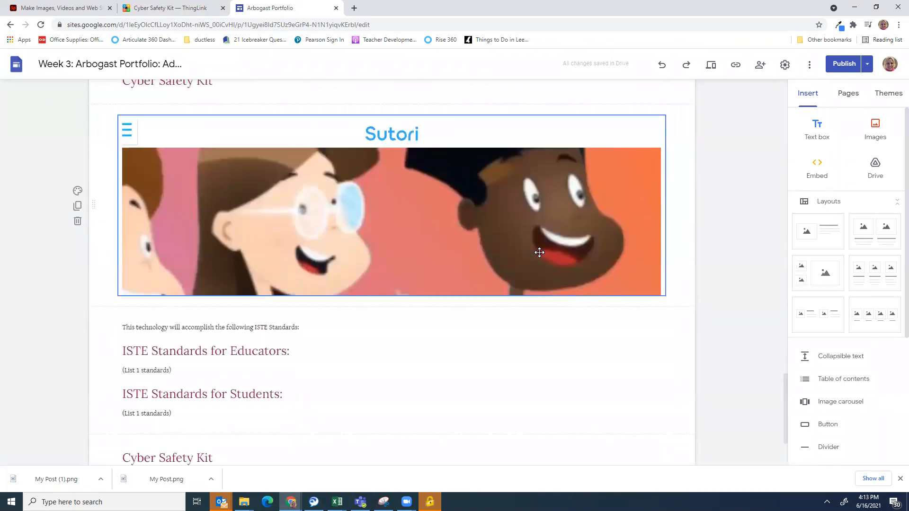
scroll(539, 252, "down", 3)
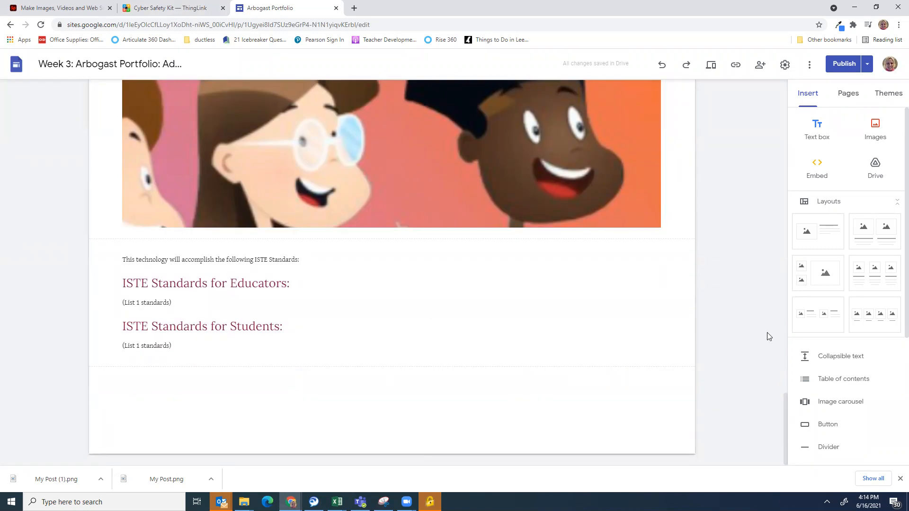
left_click(817, 134)
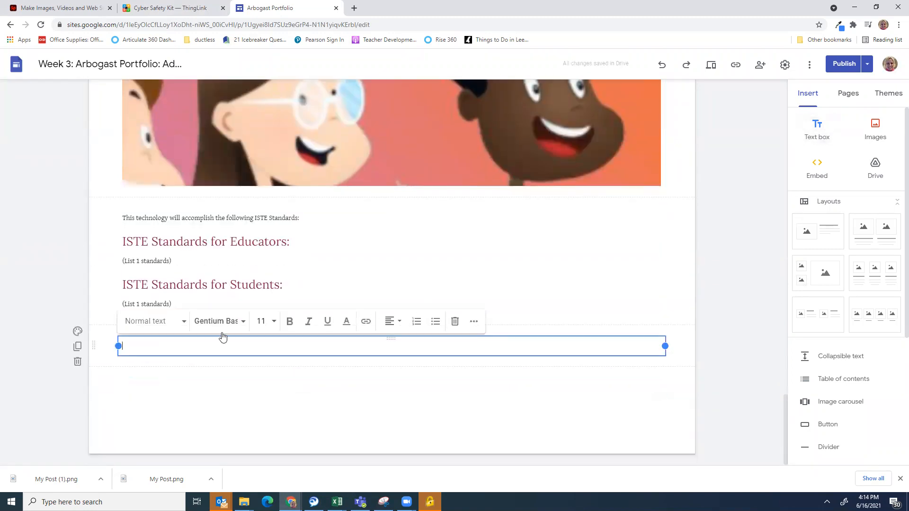
type("Cyber Safety Kit")
left_click(156, 321)
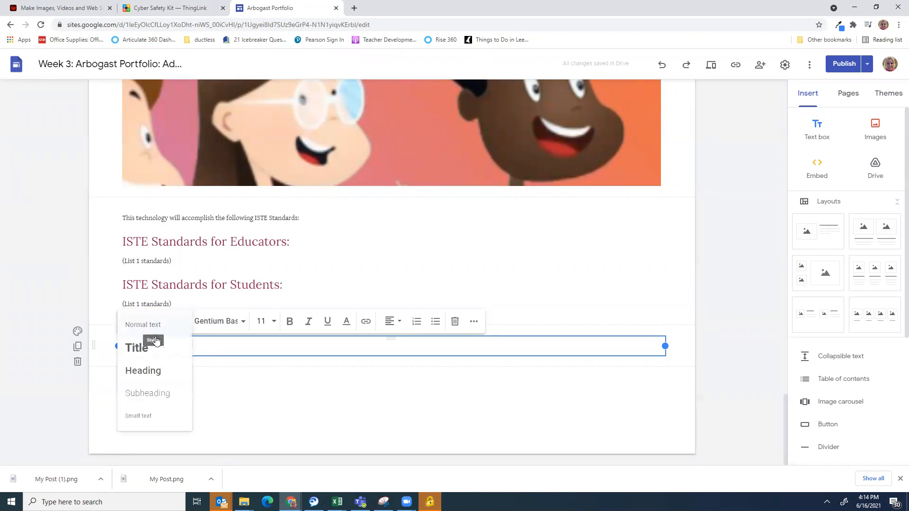
left_click(146, 371)
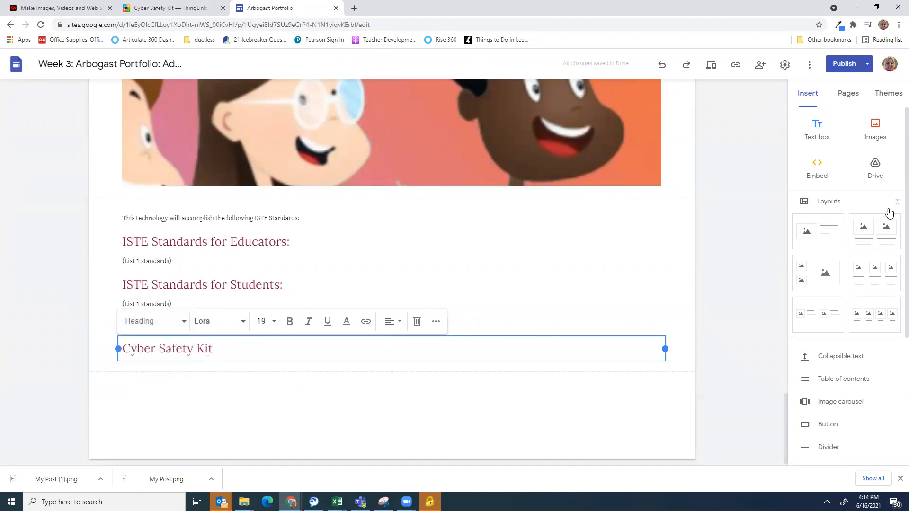
Embed the Cyber Safety Kit image below its heading using the copied embed code
left_click(820, 176)
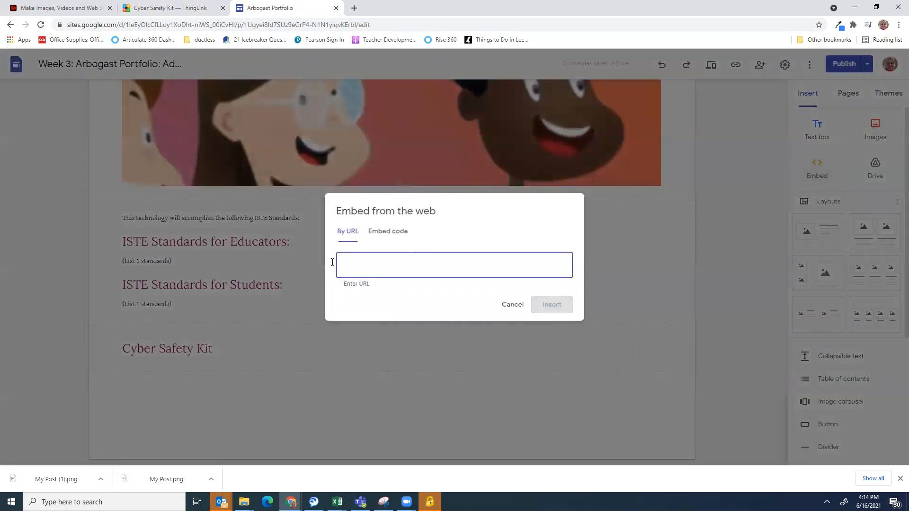
left_click(389, 232)
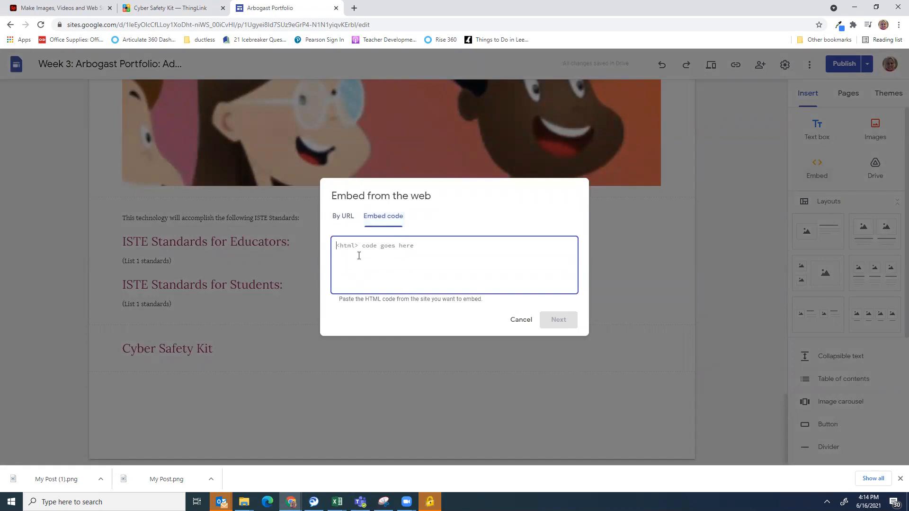
left_click(339, 220)
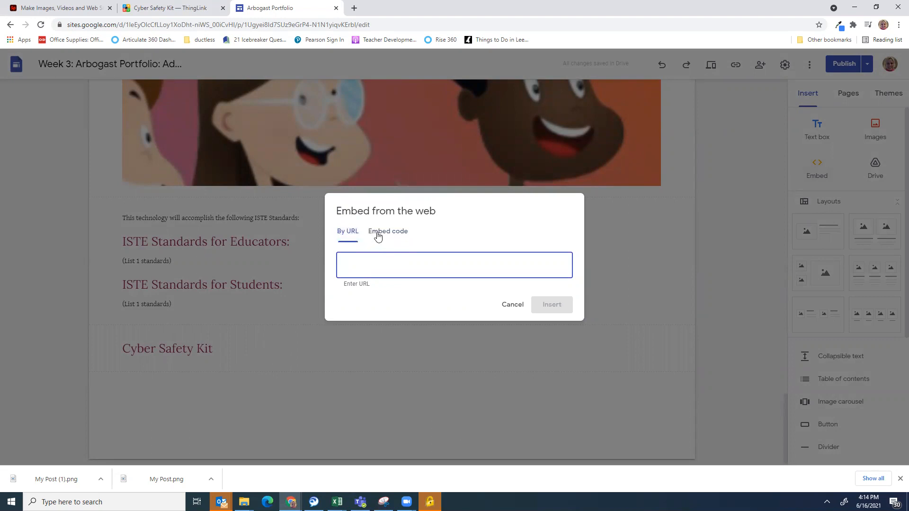
left_click(377, 232)
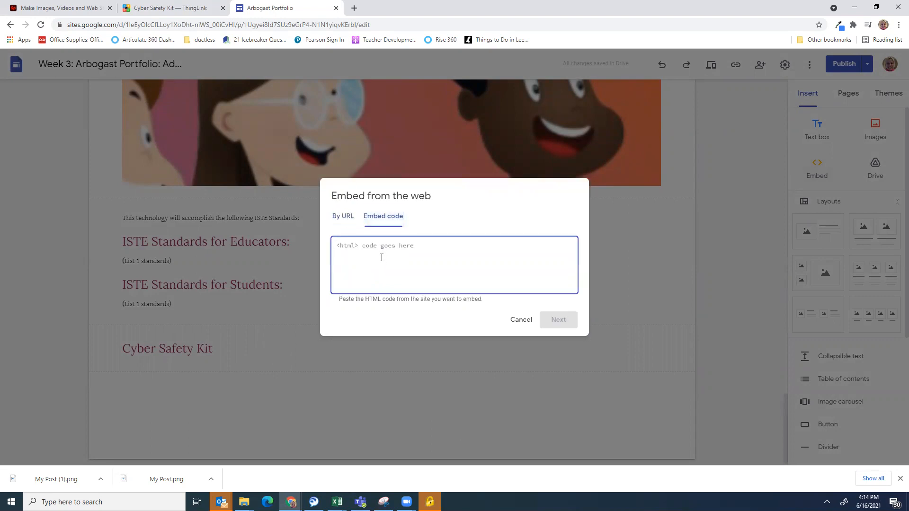
key("ctrl+v")
left_click(552, 320)
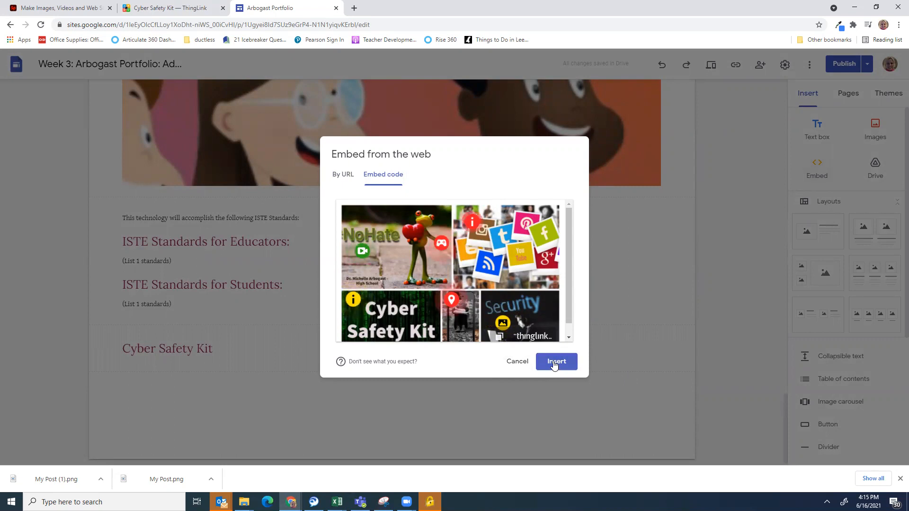
left_click(554, 362)
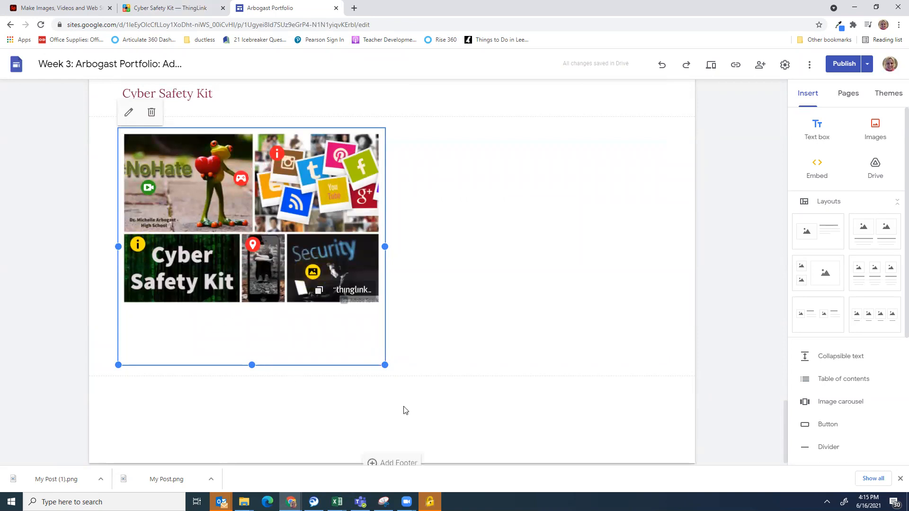
Duplicate the ISTE Standards section above the Cyber Safety Kit heading and move the copy below the embedded image
scroll(434, 368, "up", 4)
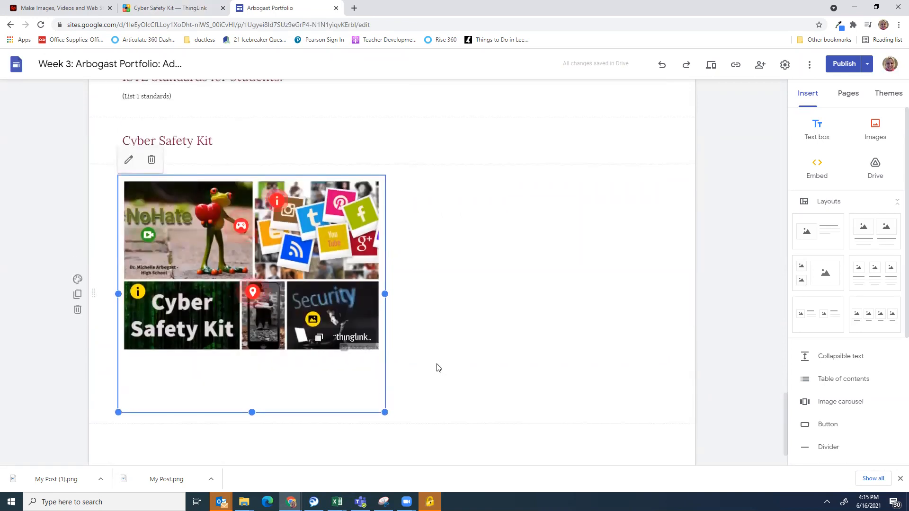
scroll(438, 368, "up", 2)
left_click(258, 273)
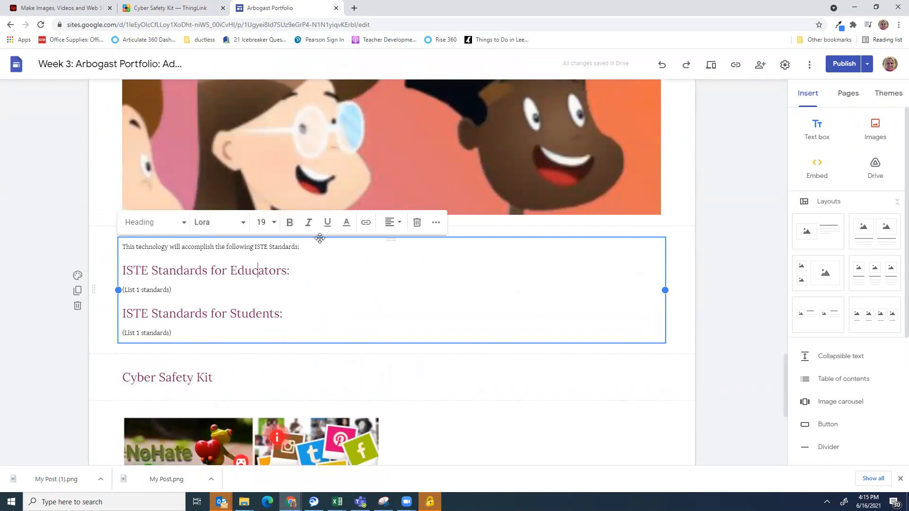
left_click(78, 291)
scroll(255, 261, "down", 3)
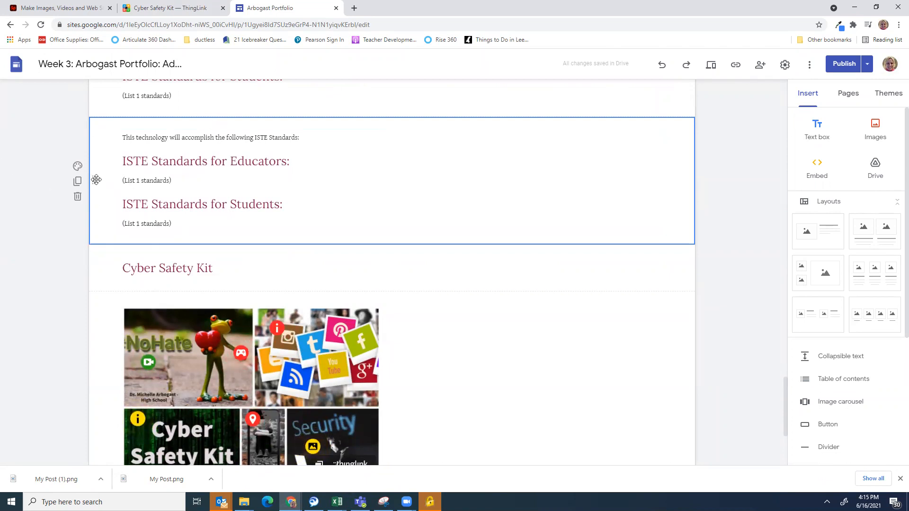
left_click_drag(95, 179, 95, 368)
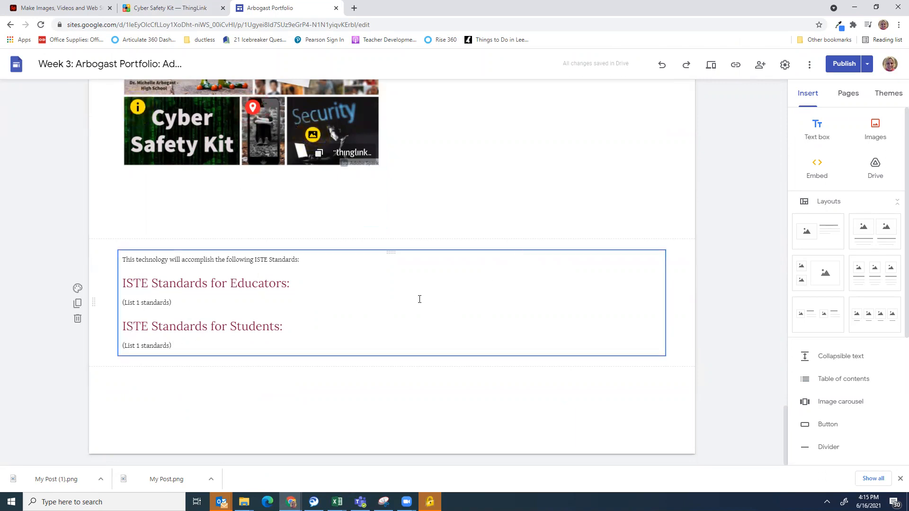
Publish the updated EdTech Toolkit page and copy the published site link
scroll(636, 342, "up", 5)
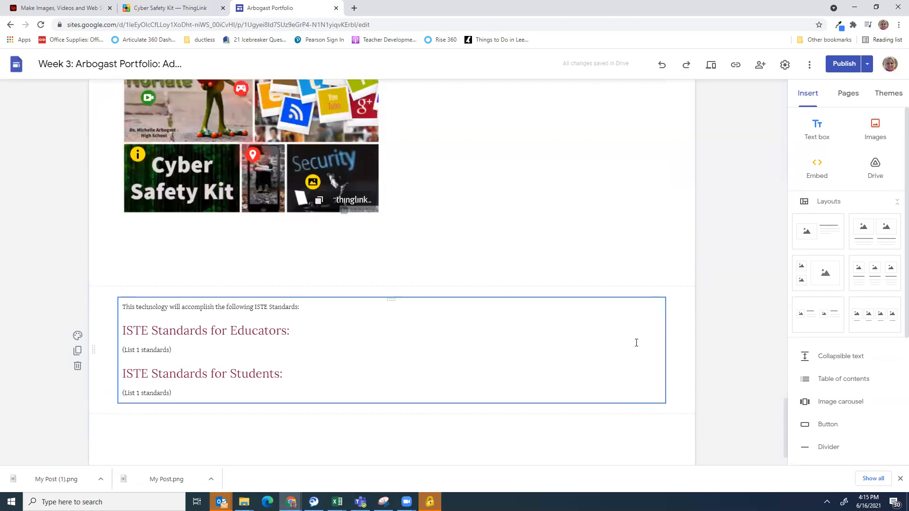
scroll(644, 337, "up", 3)
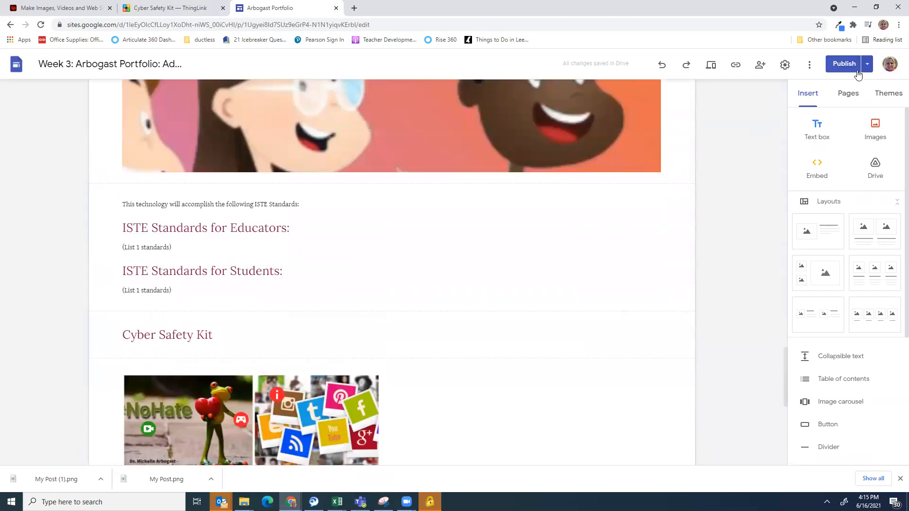
left_click(836, 68)
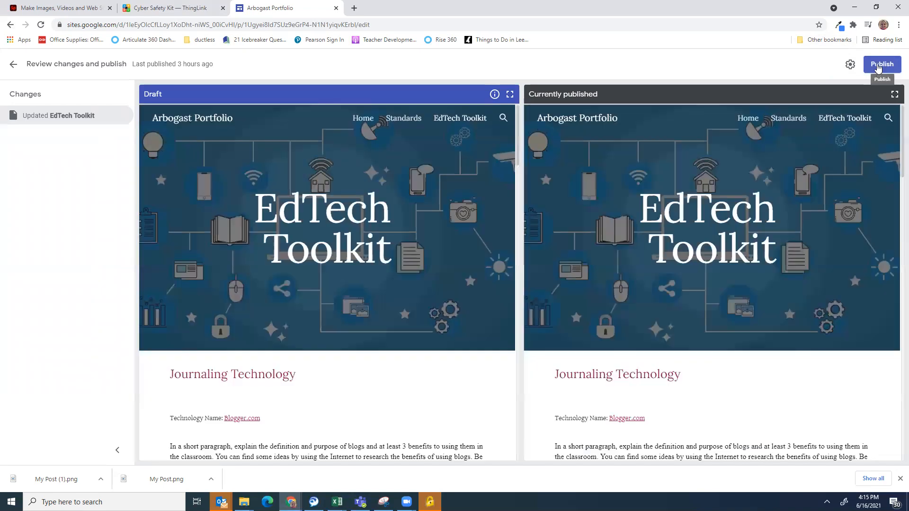
left_click(878, 66)
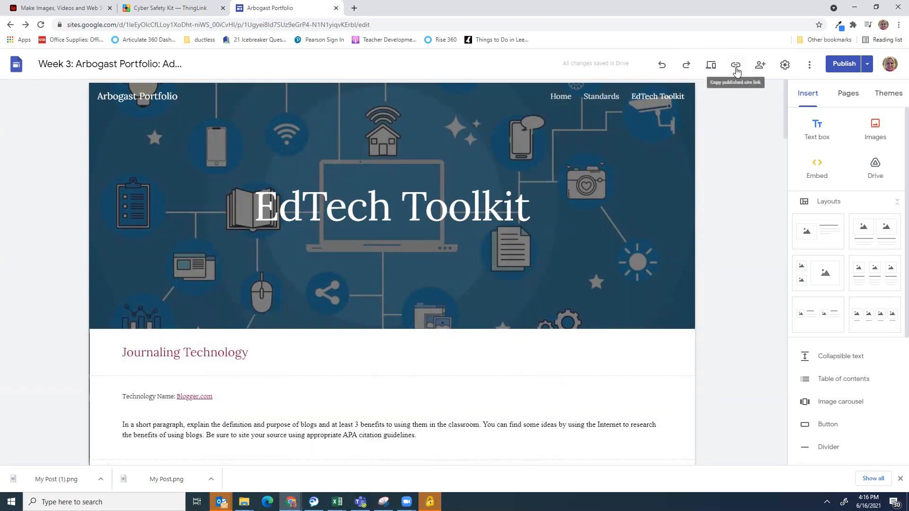
left_click(736, 67)
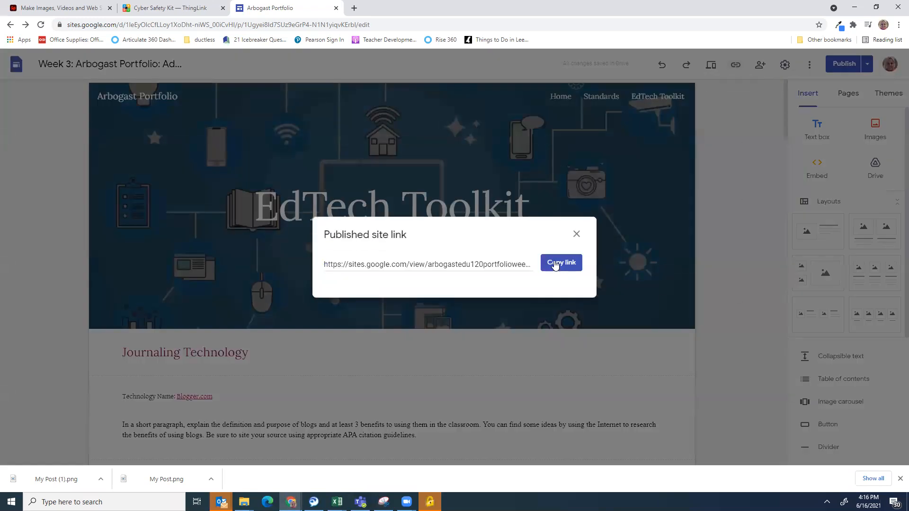
left_click(555, 265)
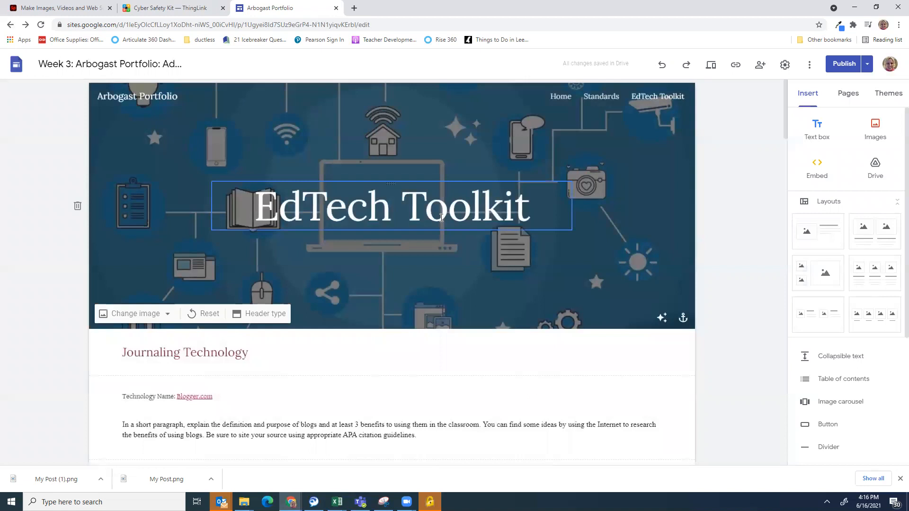
Check the embedded Cyber Safety Kit image and its ISTE Standards section near the end of the EdTech Toolkit page
scroll(458, 254, "down", 5)
scroll(459, 253, "down", 15)
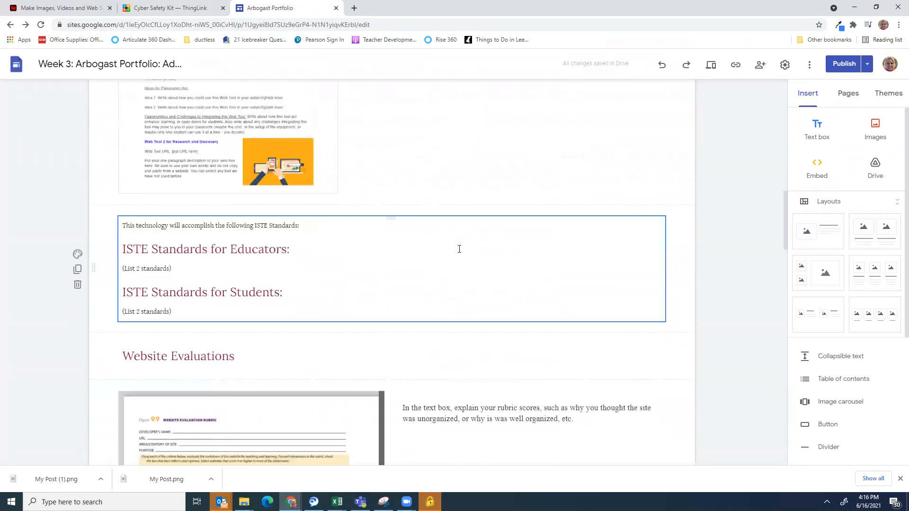
scroll(458, 252, "down", 10)
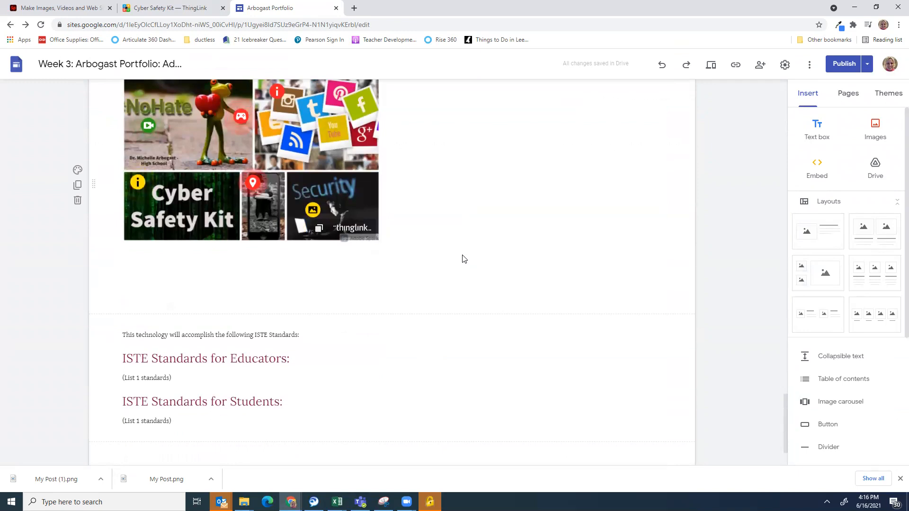
scroll(464, 259, "down", 7)
scroll(463, 259, "up", 1)
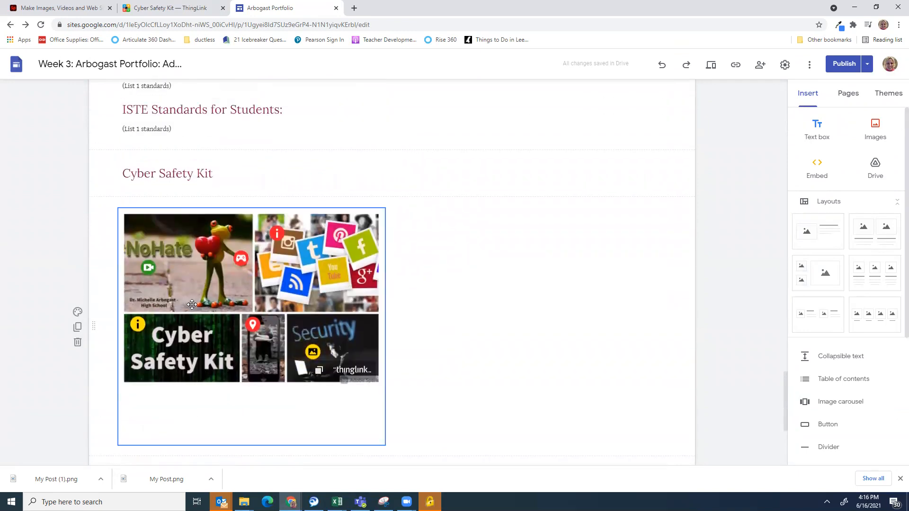